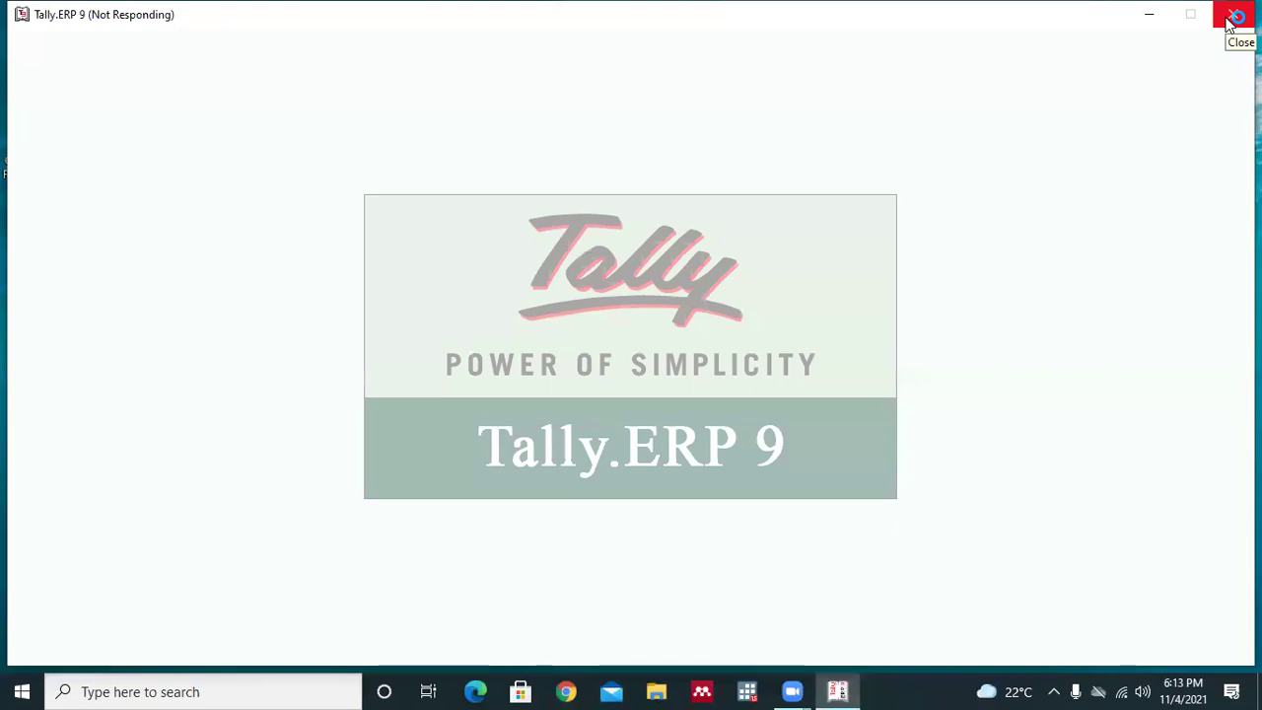
- Force the unresponsive Tally.ERP 9 program to close
left_click(1230, 22)
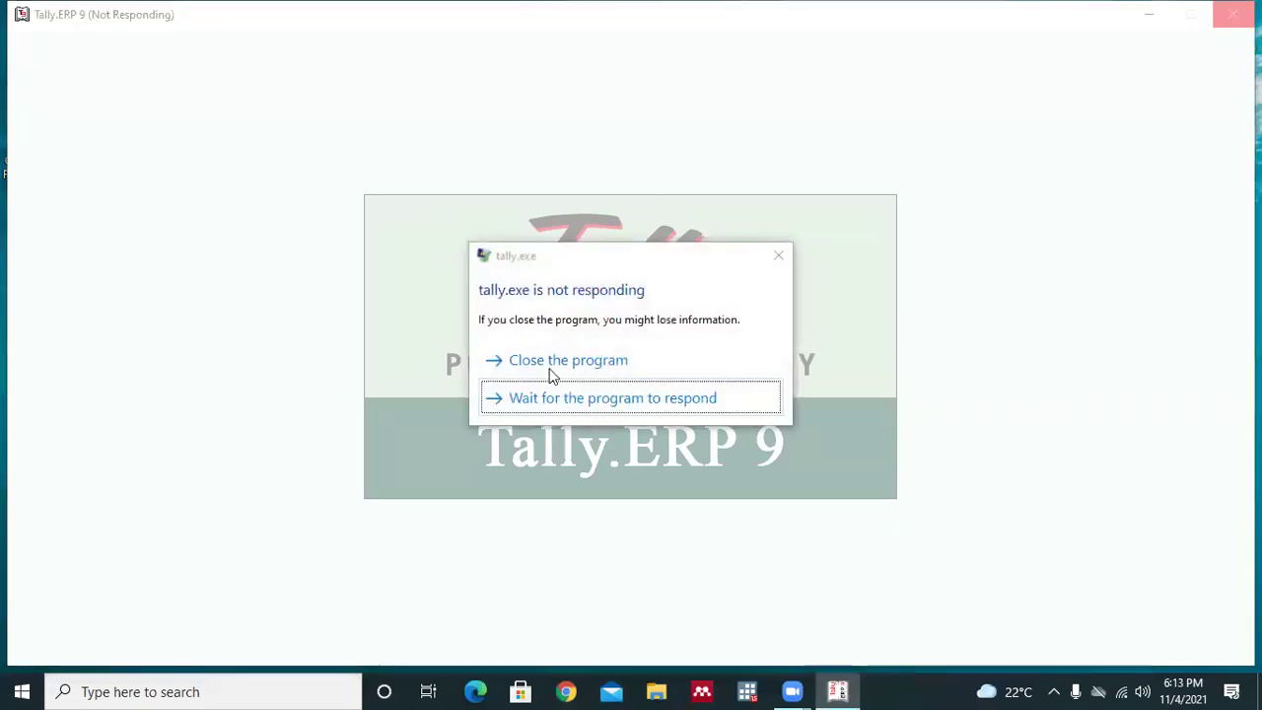
left_click(561, 367)
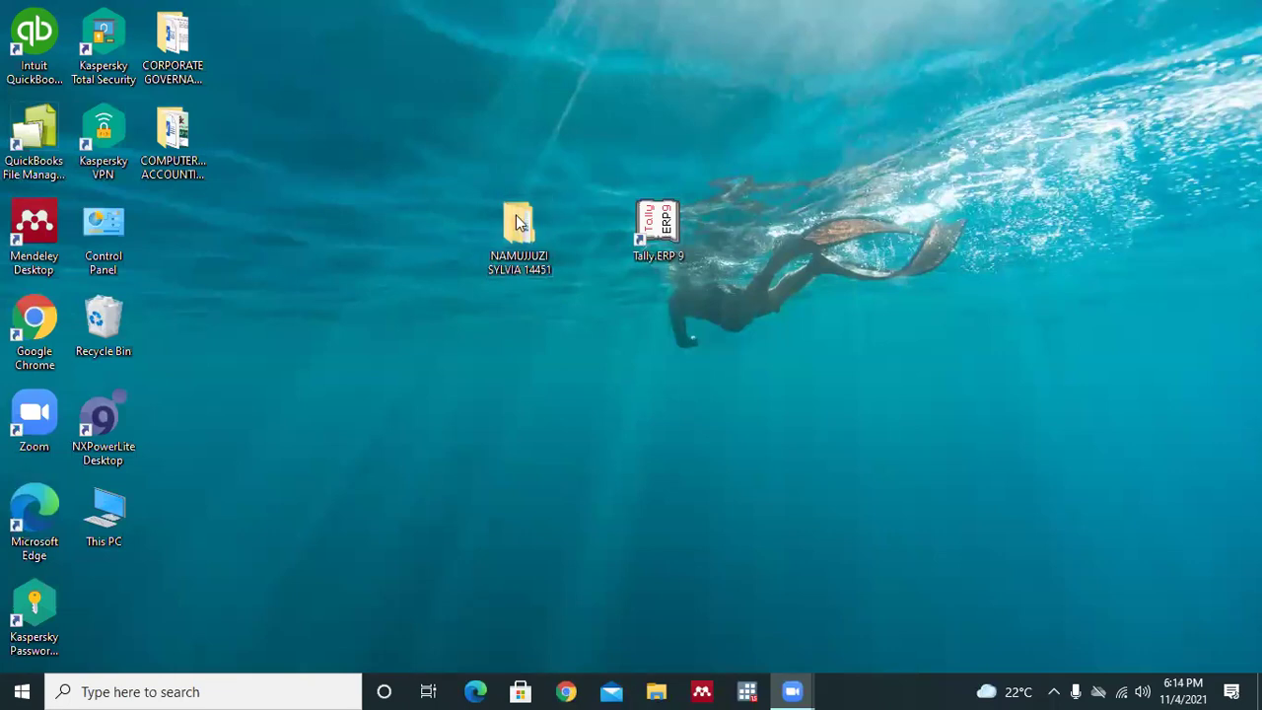
- Open the desktop company data folder with Tally.ERP 9 in Silver Edition educational mode, and leave at the company login
left_click_drag(516, 223, 554, 280)
left_click_drag(662, 333, 659, 216)
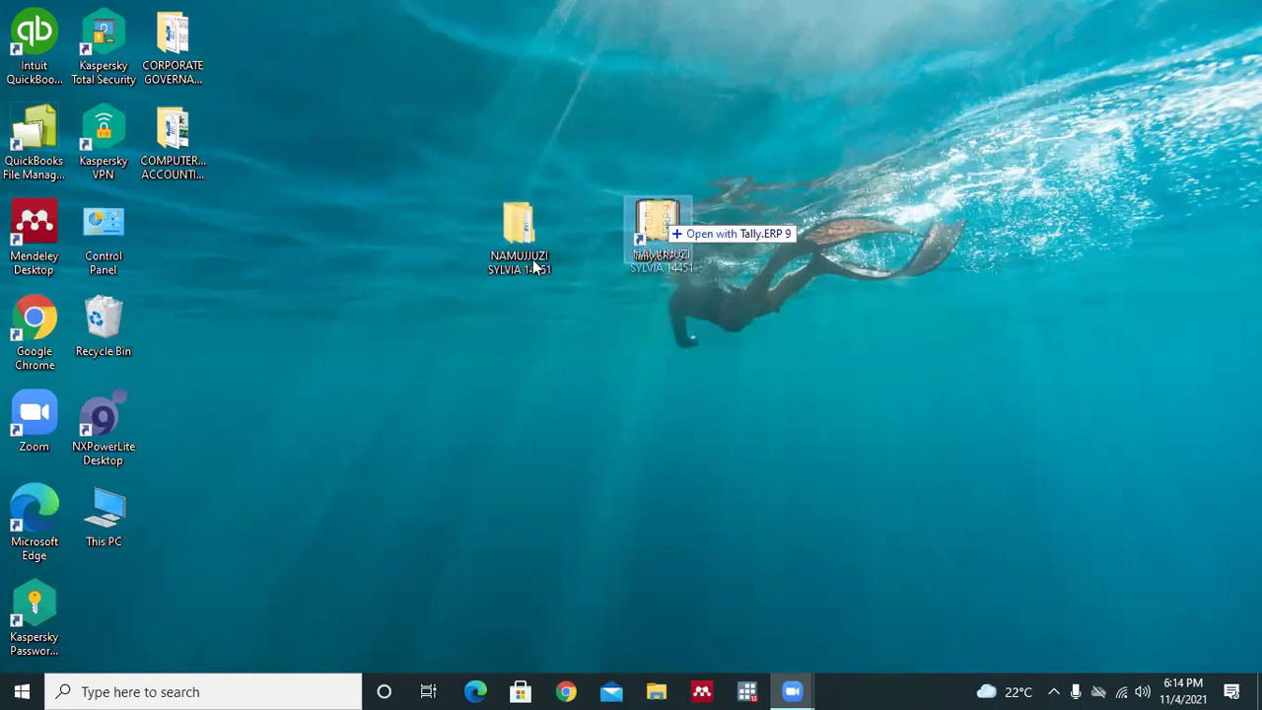
left_click_drag(674, 352, 662, 223)
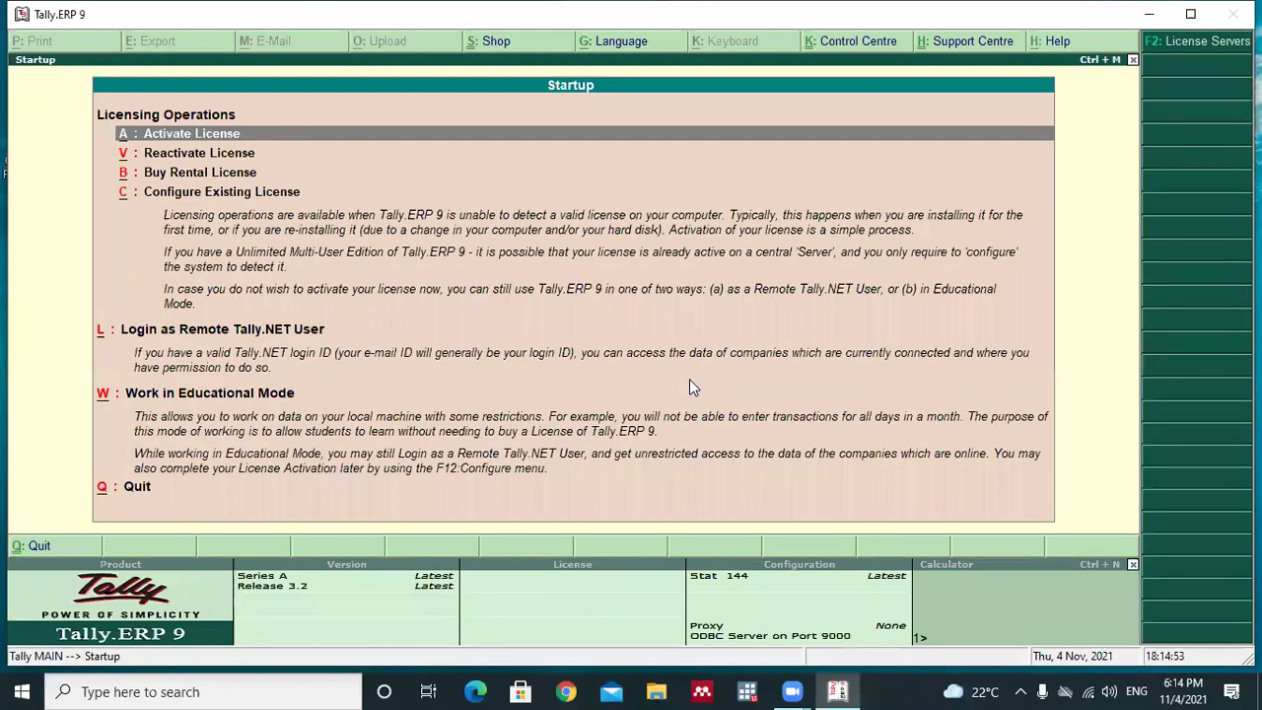
key("l")
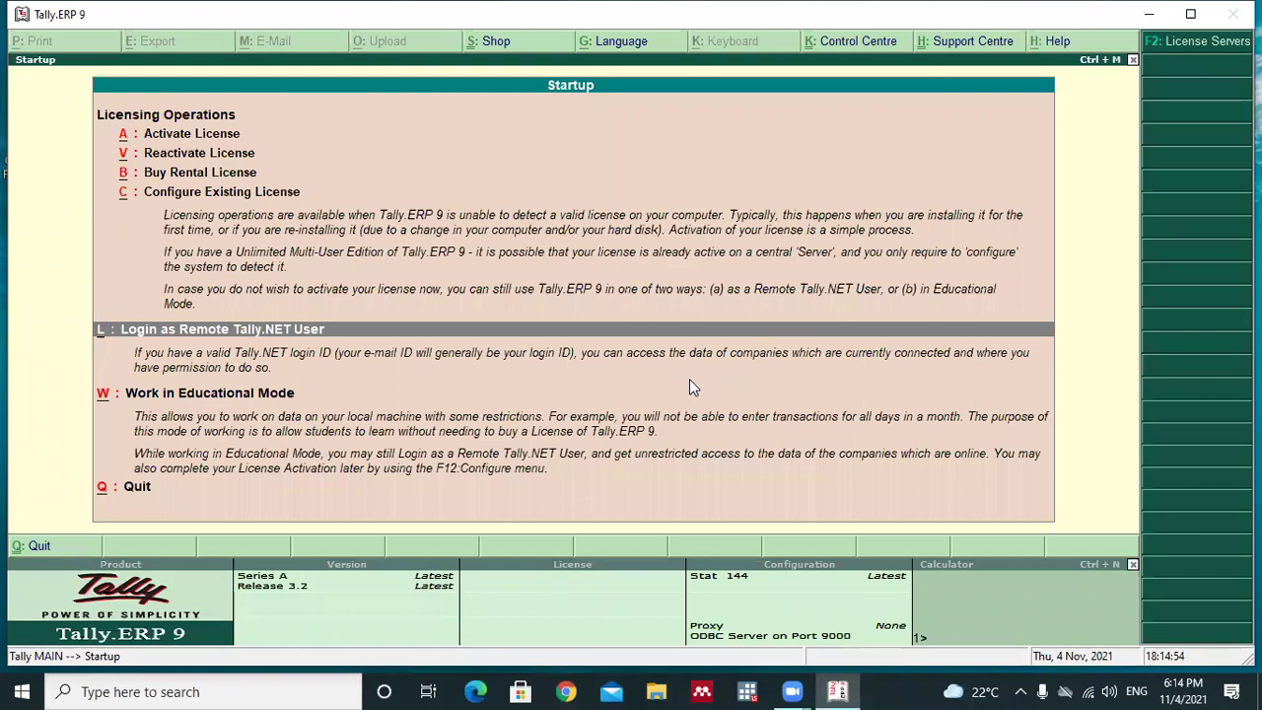
key("Down")
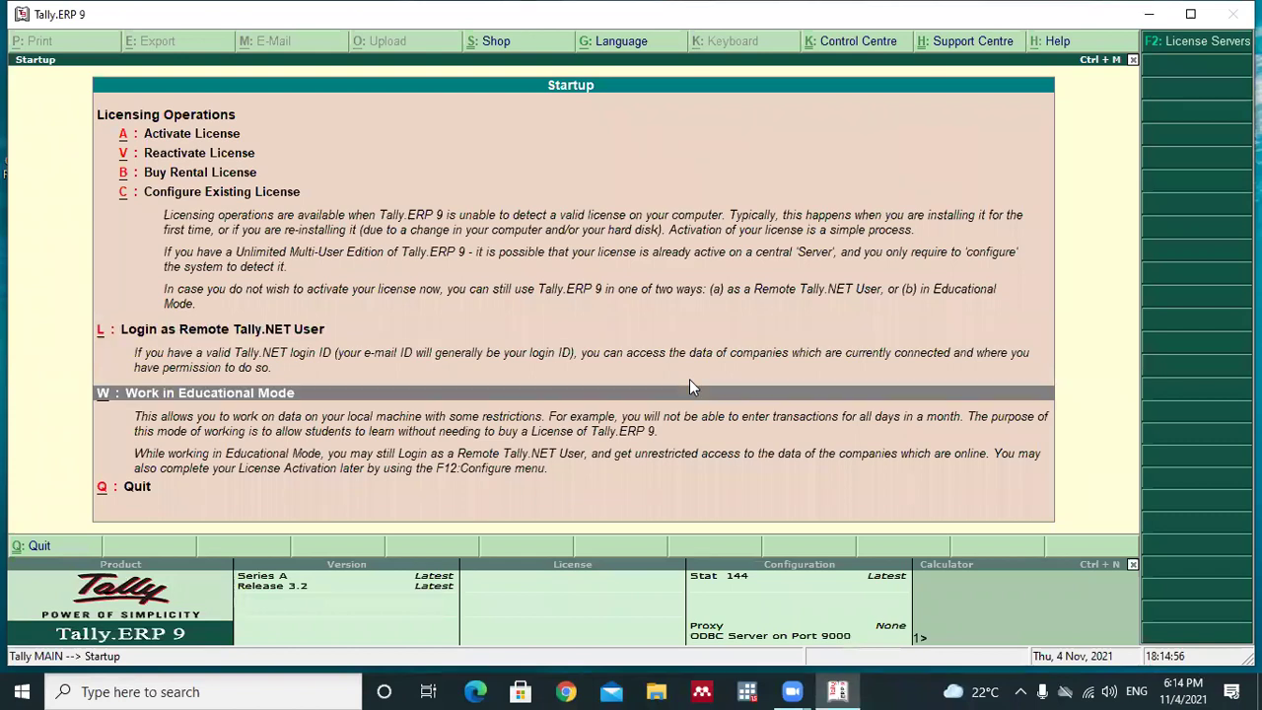
key("Return")
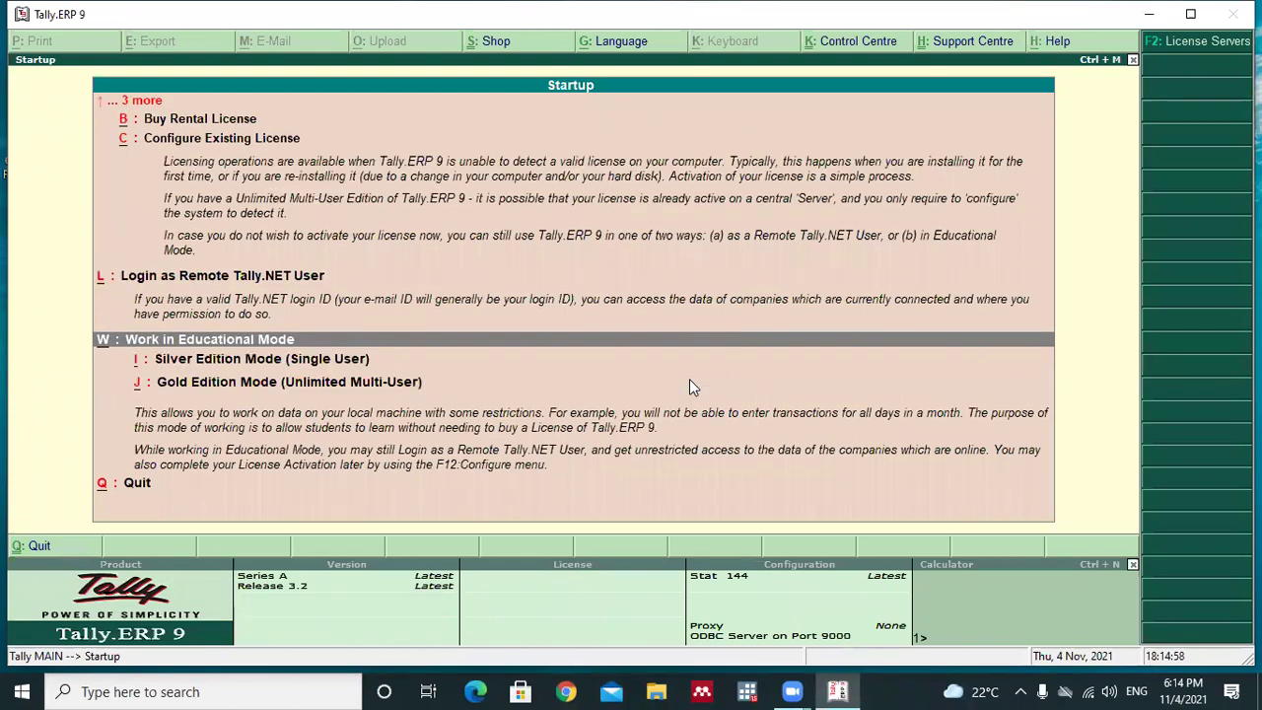
key("Down")
key("Return")
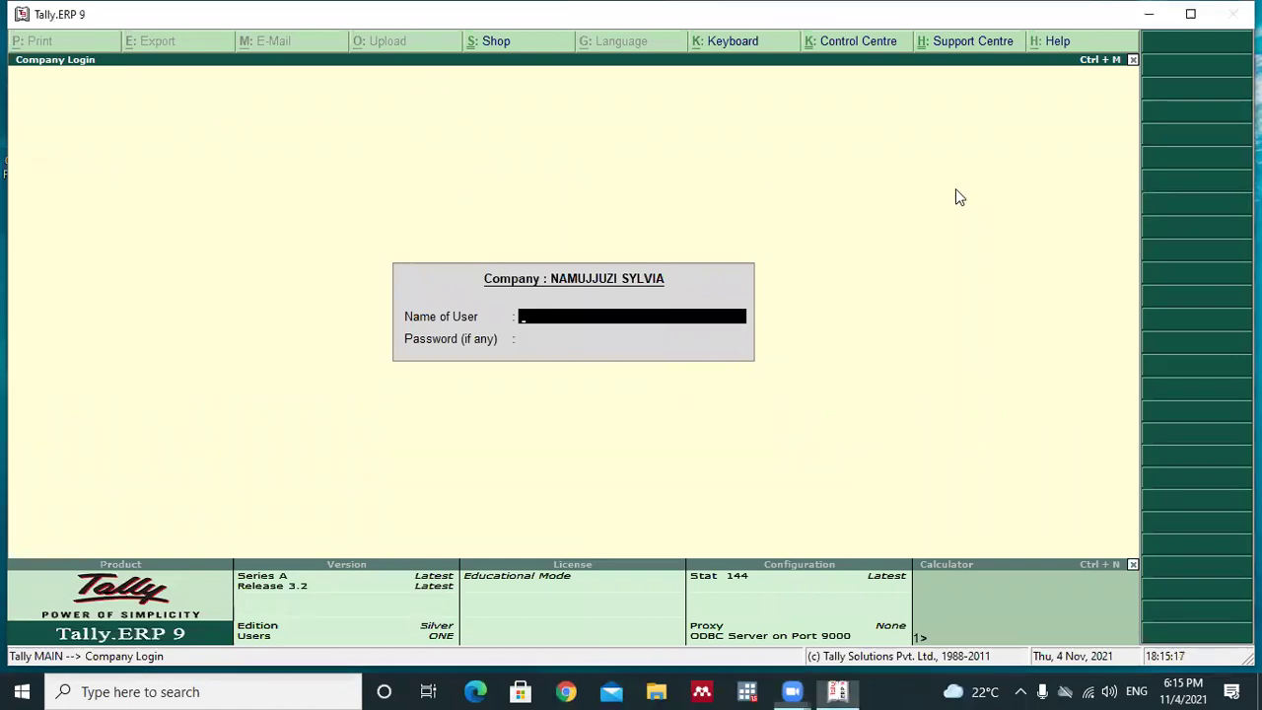
key("Escape")
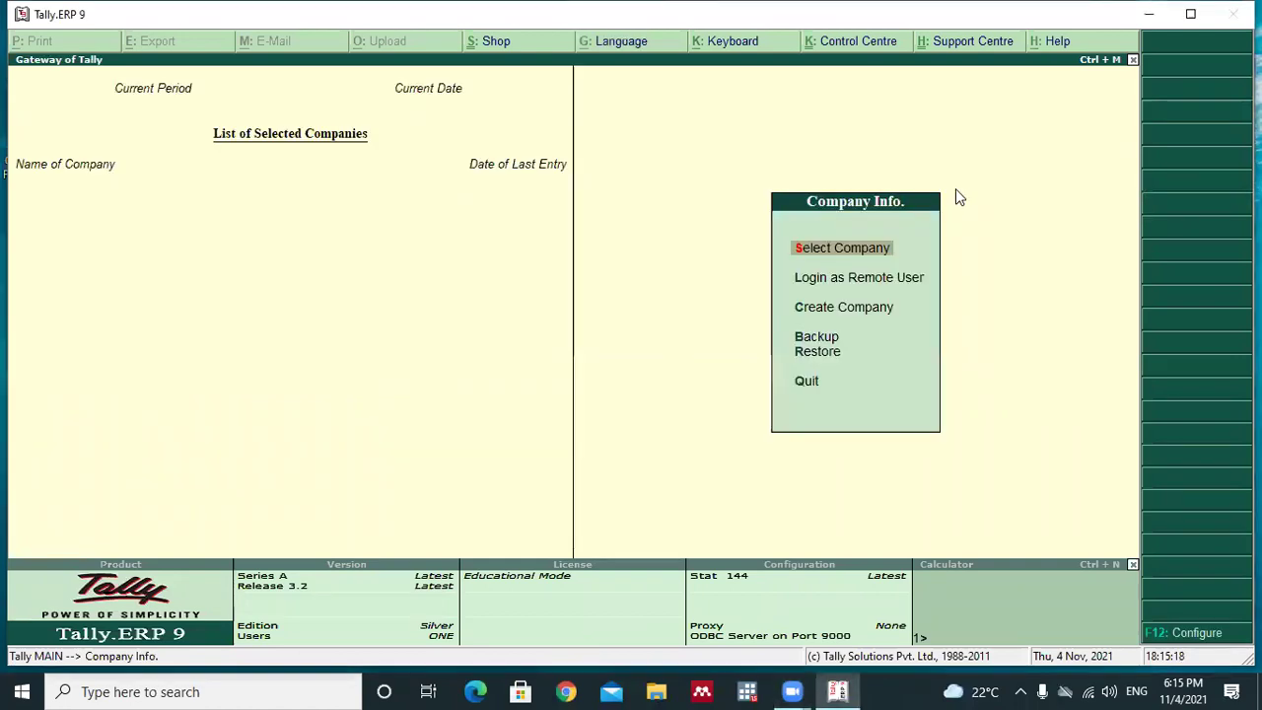
left_click(1232, 14)
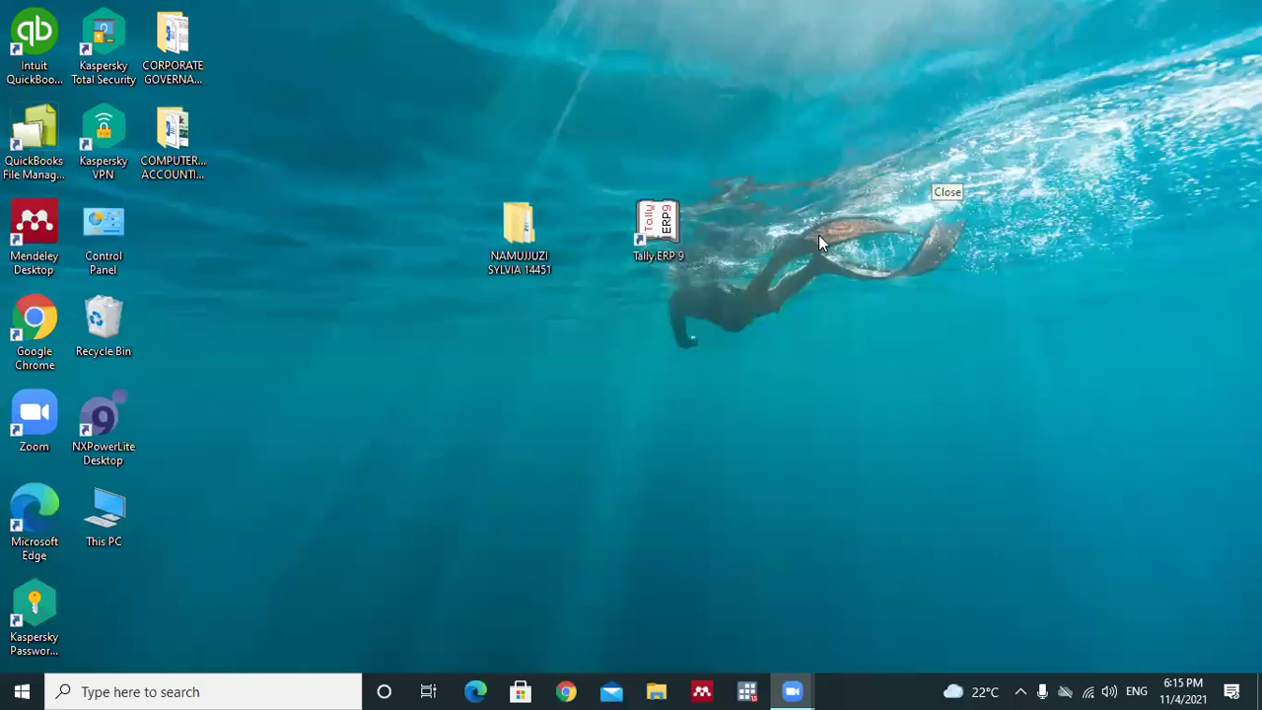
- Open the desktop company data folder with Tally.ERP 9 and work in educational mode using the Silver Edition (Single User)
left_click(505, 219)
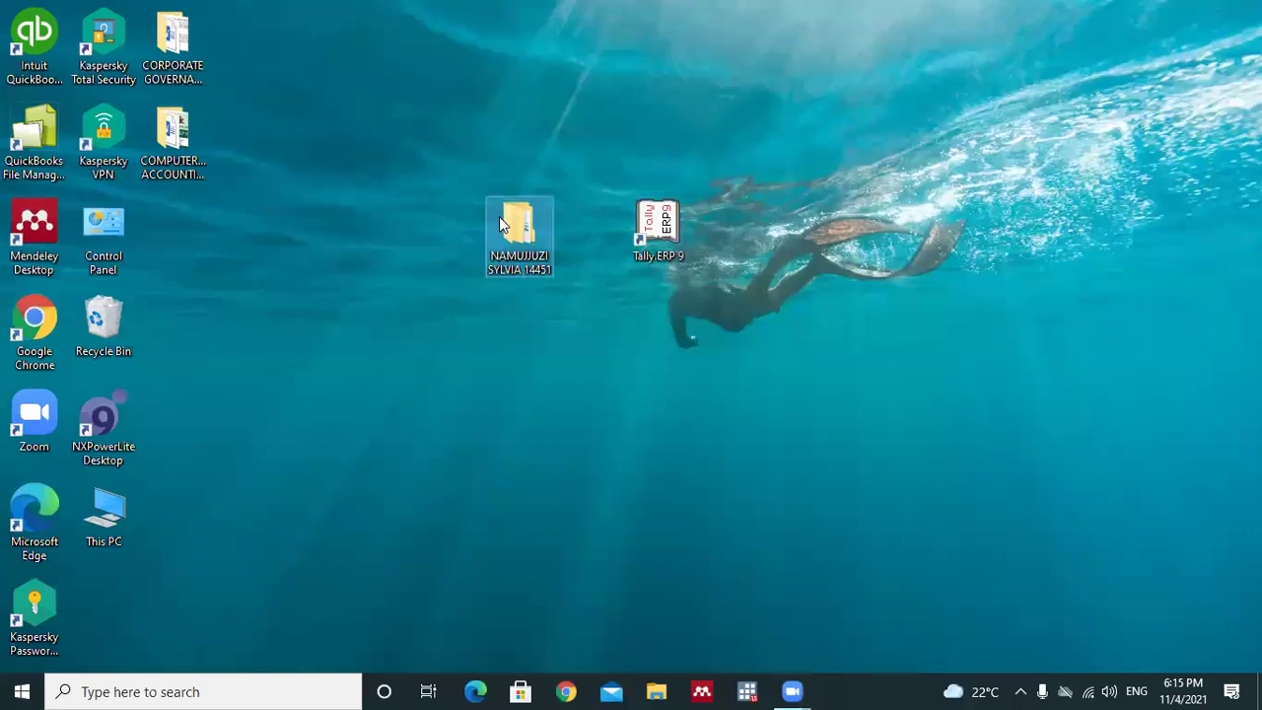
left_click_drag(499, 216, 652, 225)
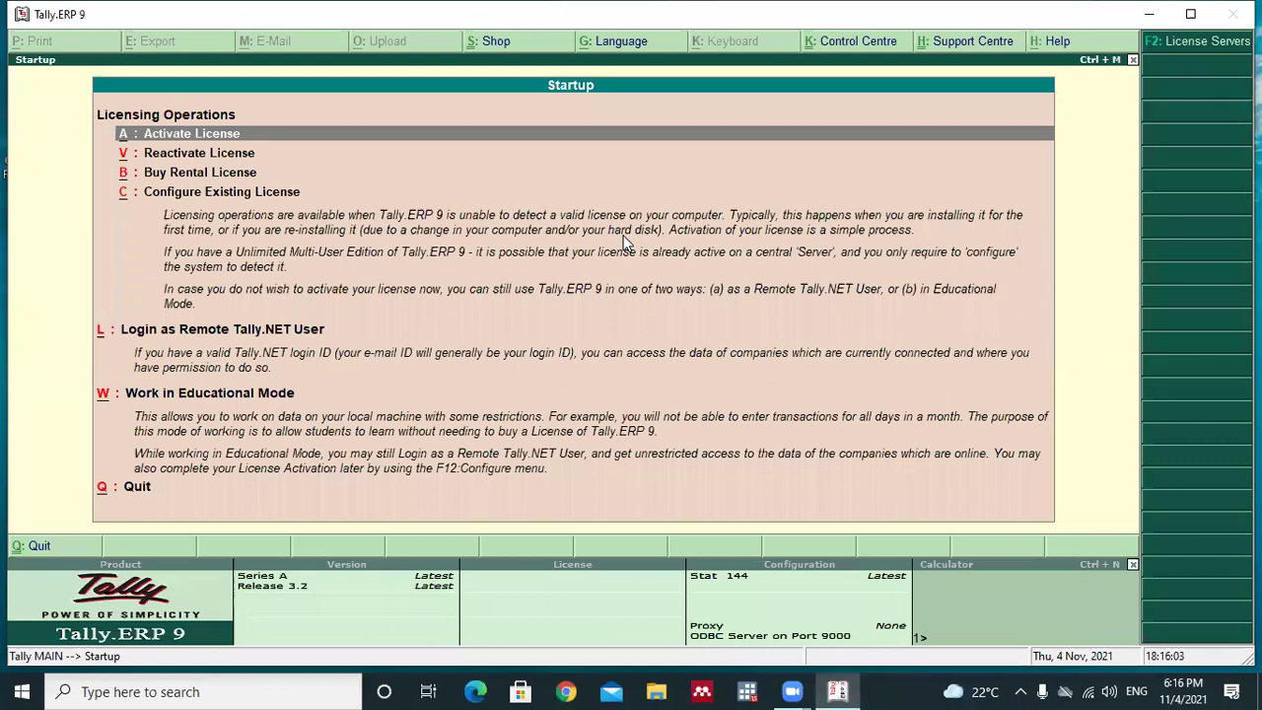
key("Down")
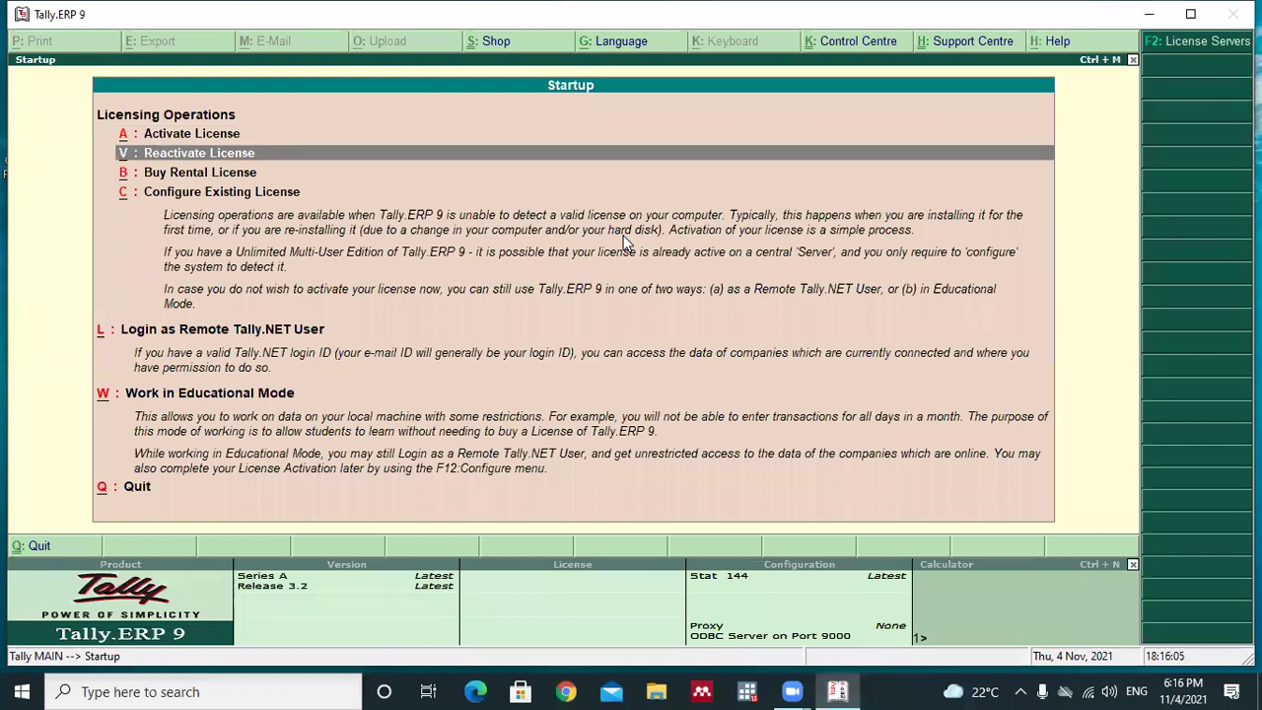
key("Down")
key("Down")
key("Down")
key("Down")
key("Return")
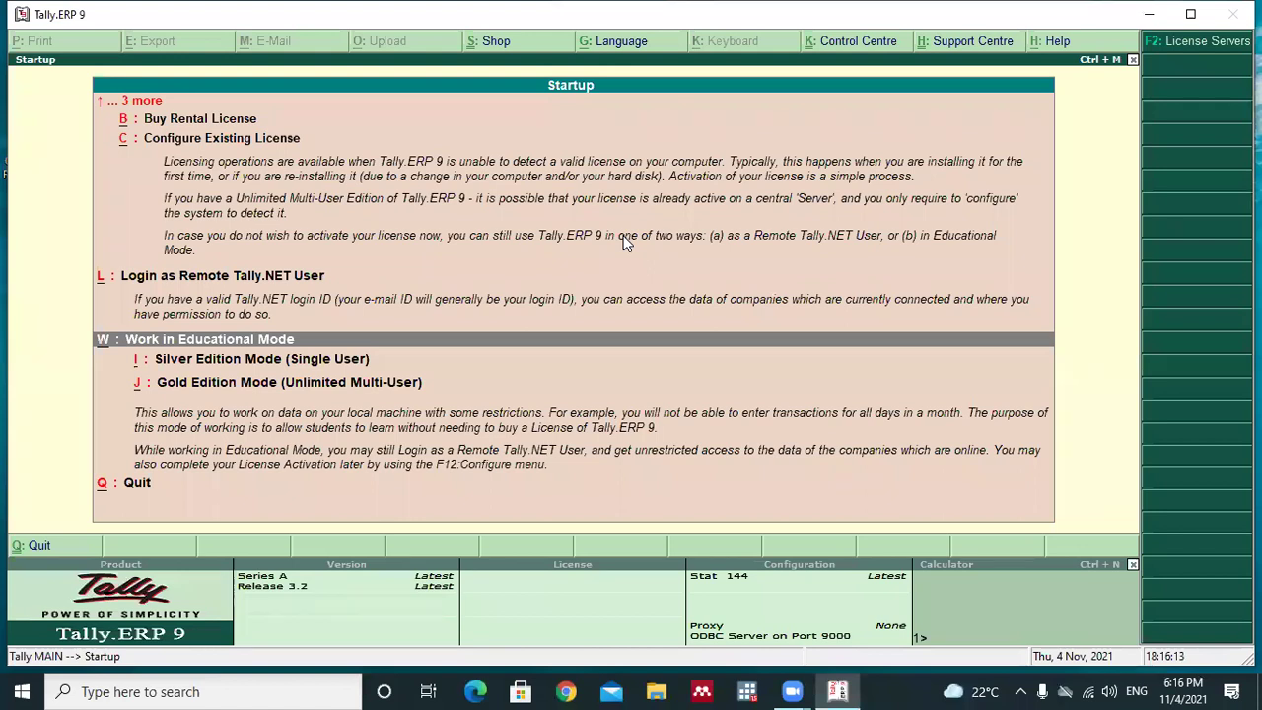
key("Down")
key("Return")
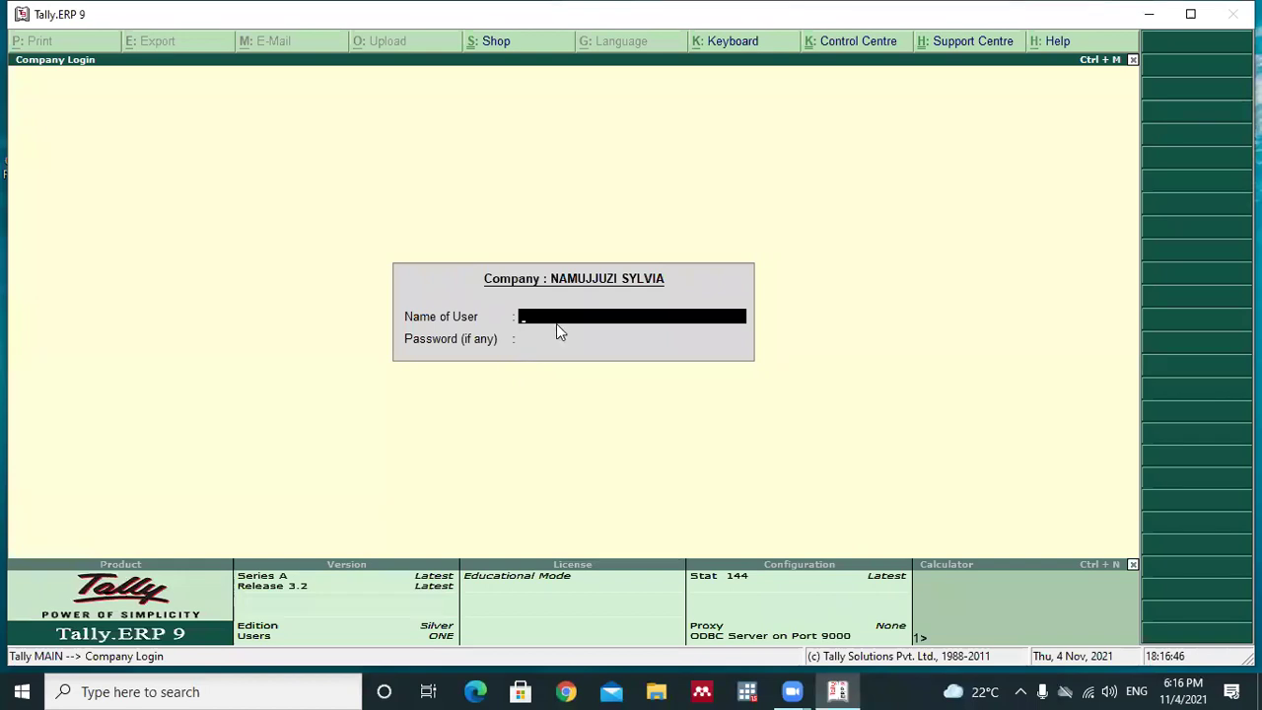
type("MAK")
key("Return")
type("***")
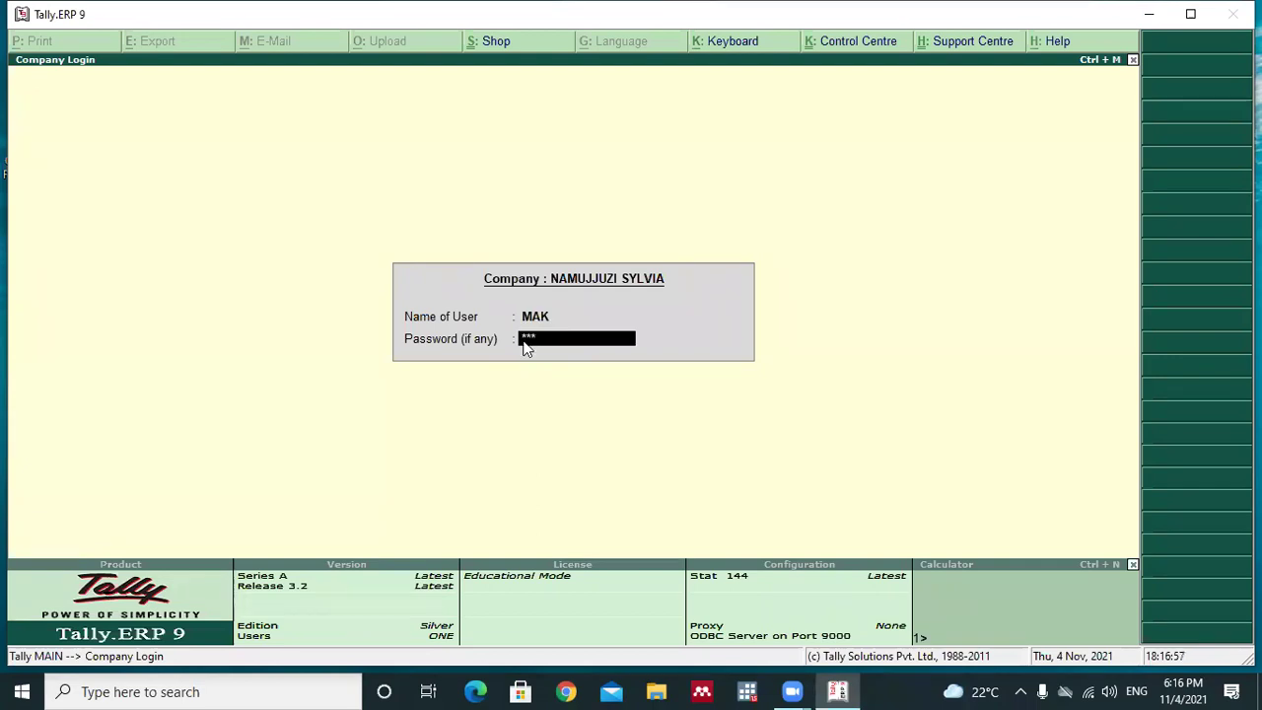
key("Return")
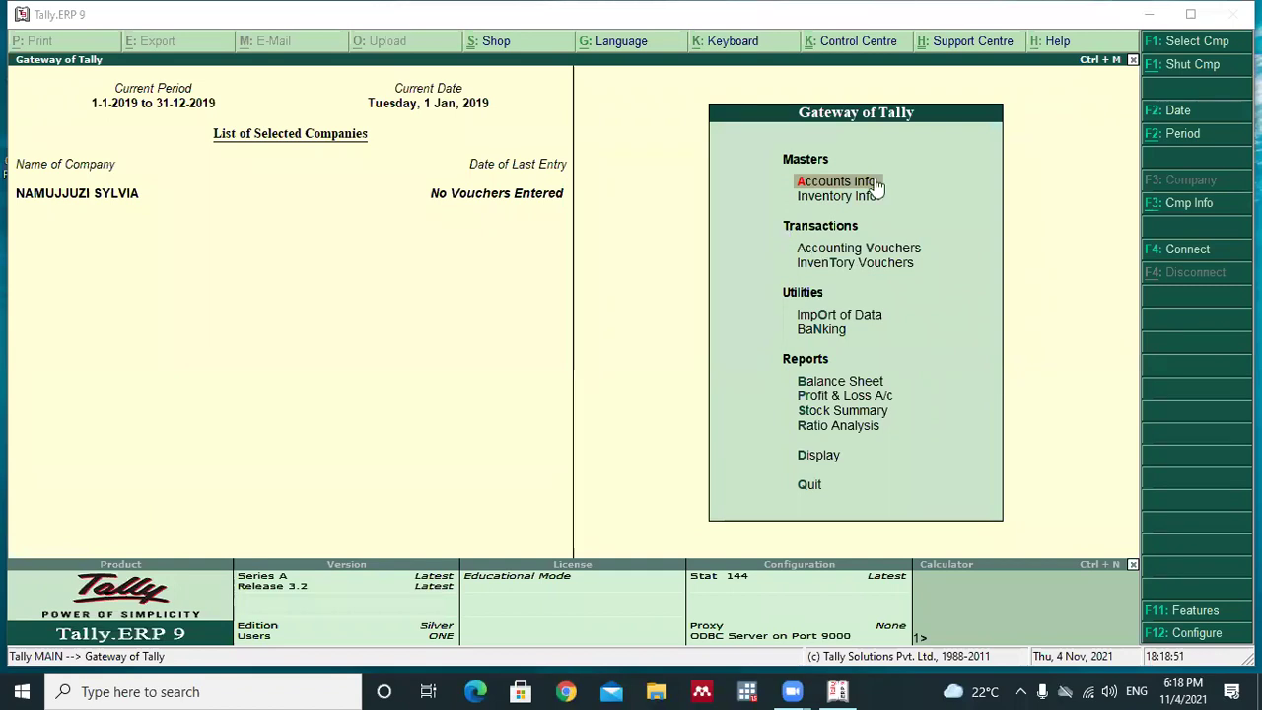
- Display the list of single stock items in Inventory Info and return to the Gateway of Tally
left_click(839, 196)
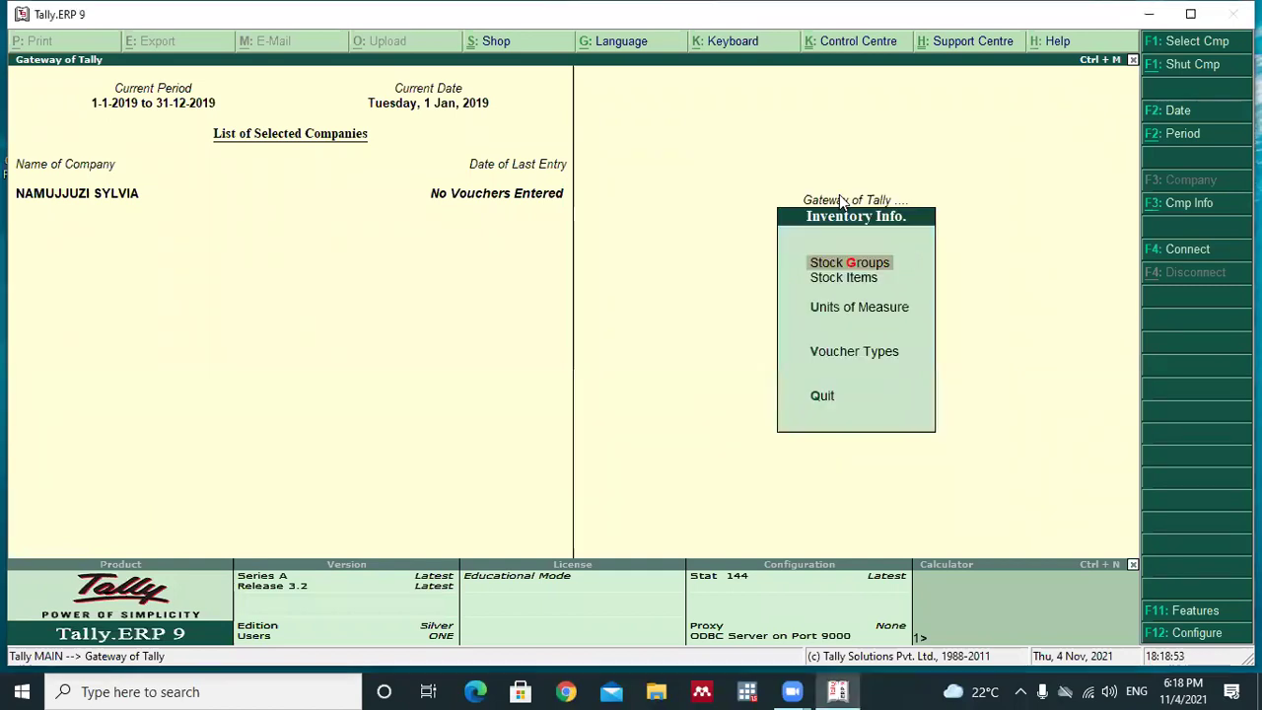
left_click(854, 279)
left_click(859, 290)
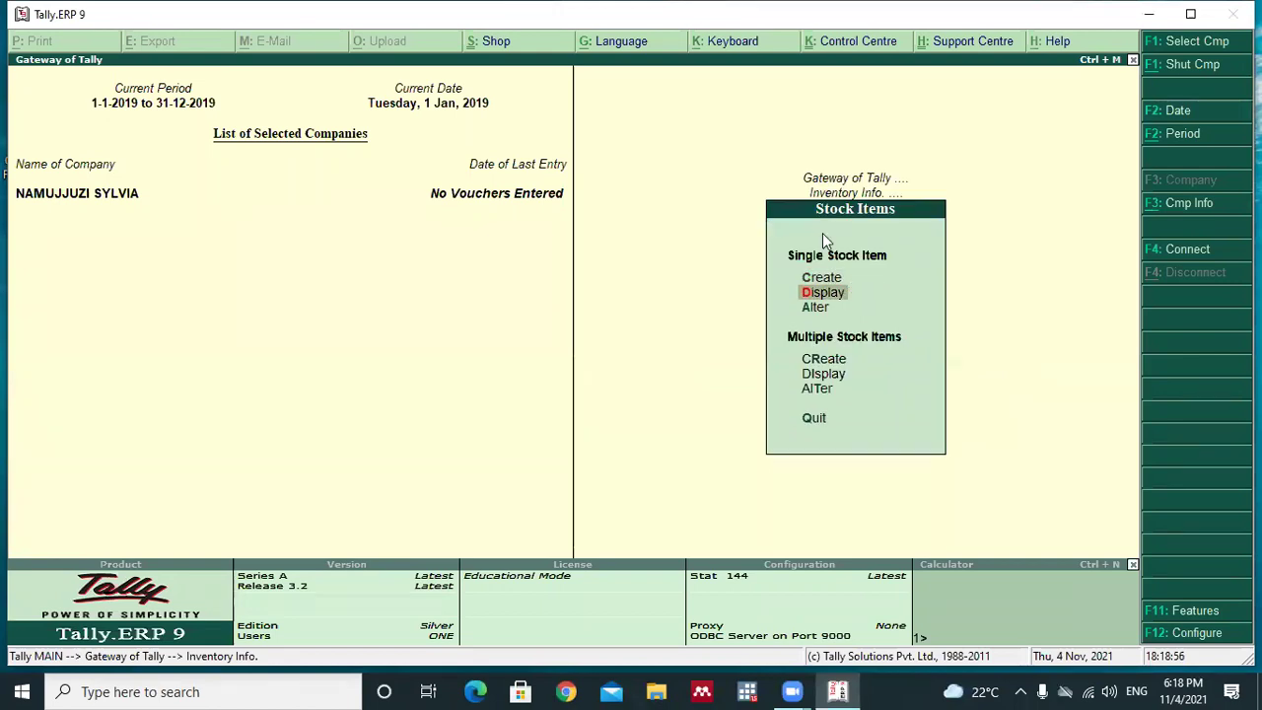
key("Return")
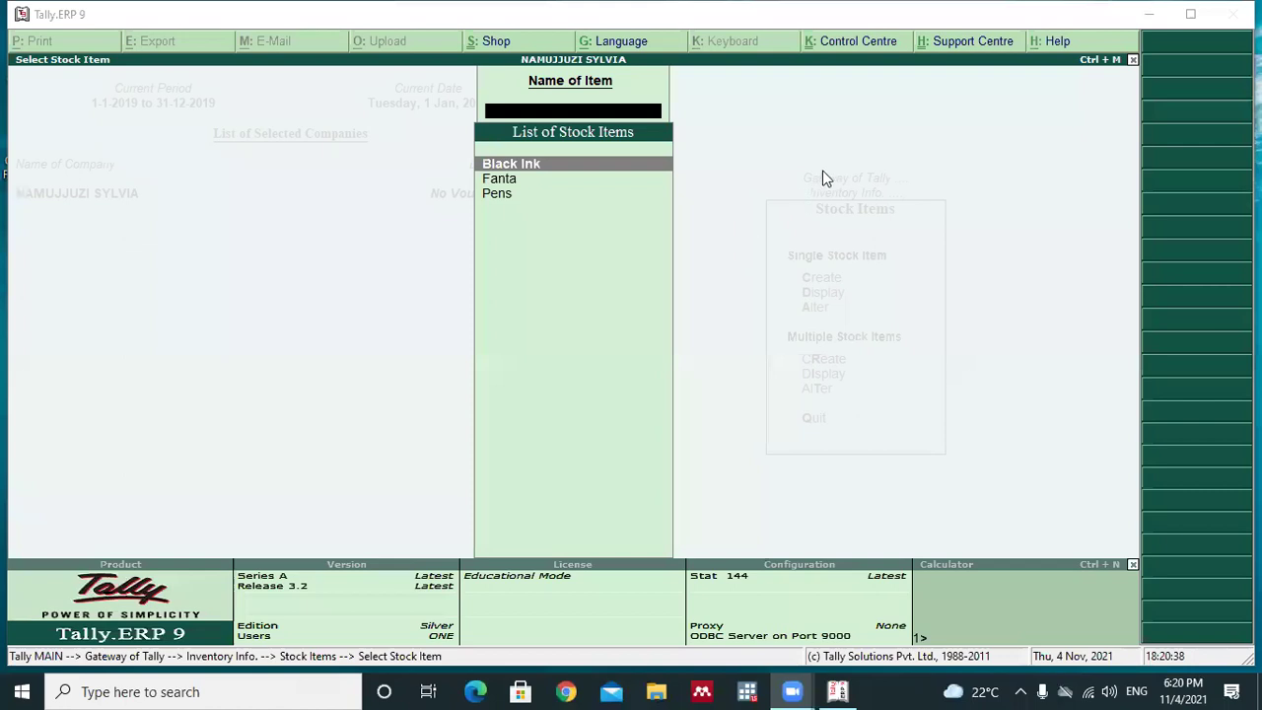
key("Escape")
key("Escape")
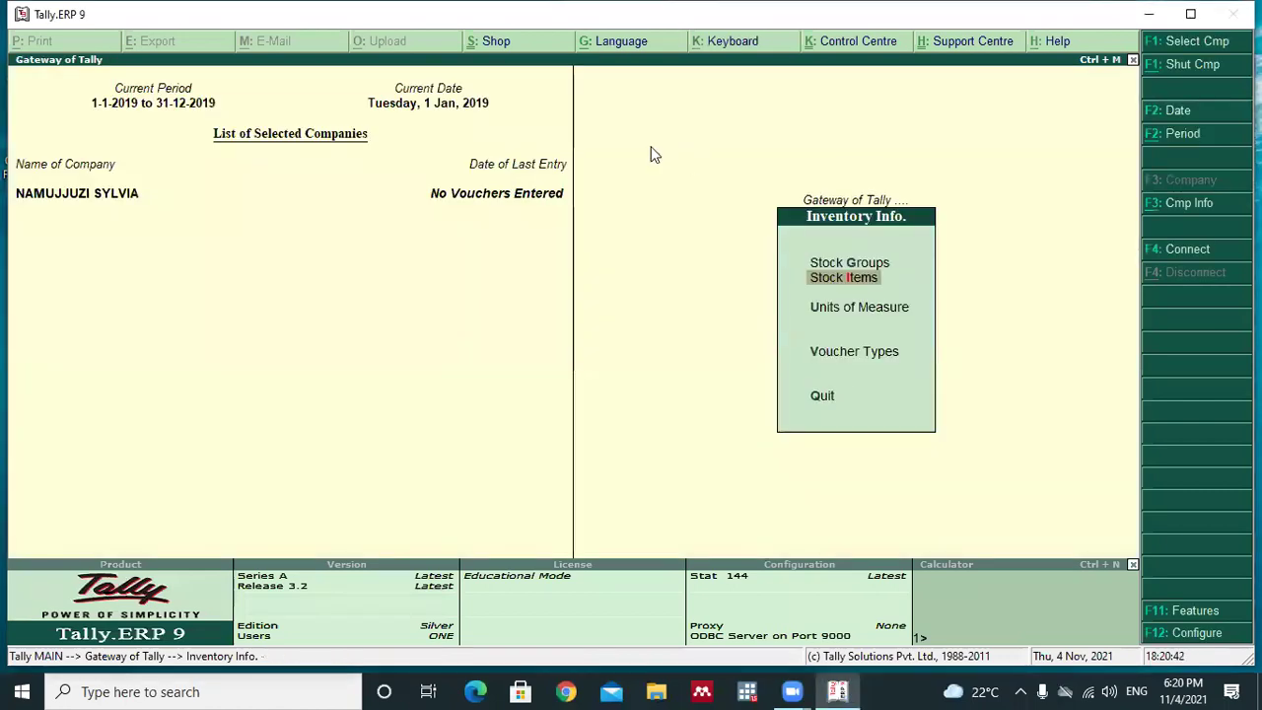
key("Escape")
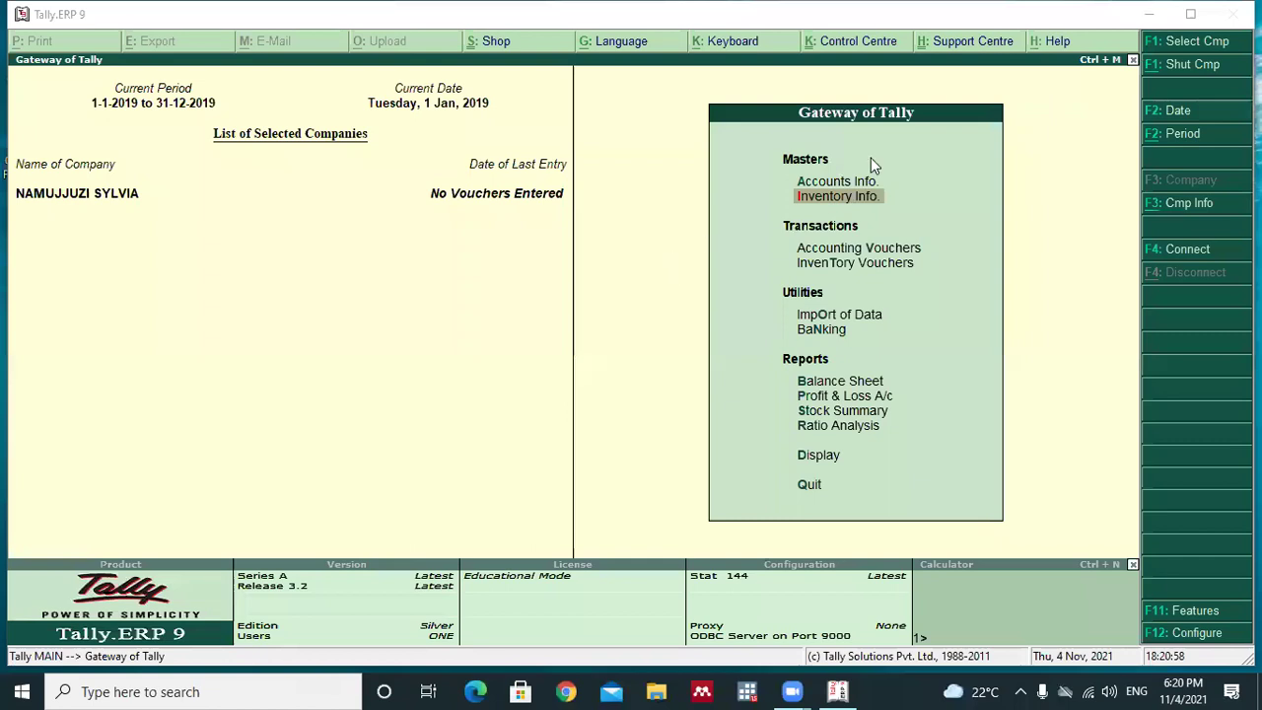
- Quit Tally.ERP 9 and reopen the company data folder with it in Silver Edition educational mode
key("Escape")
key("Return")
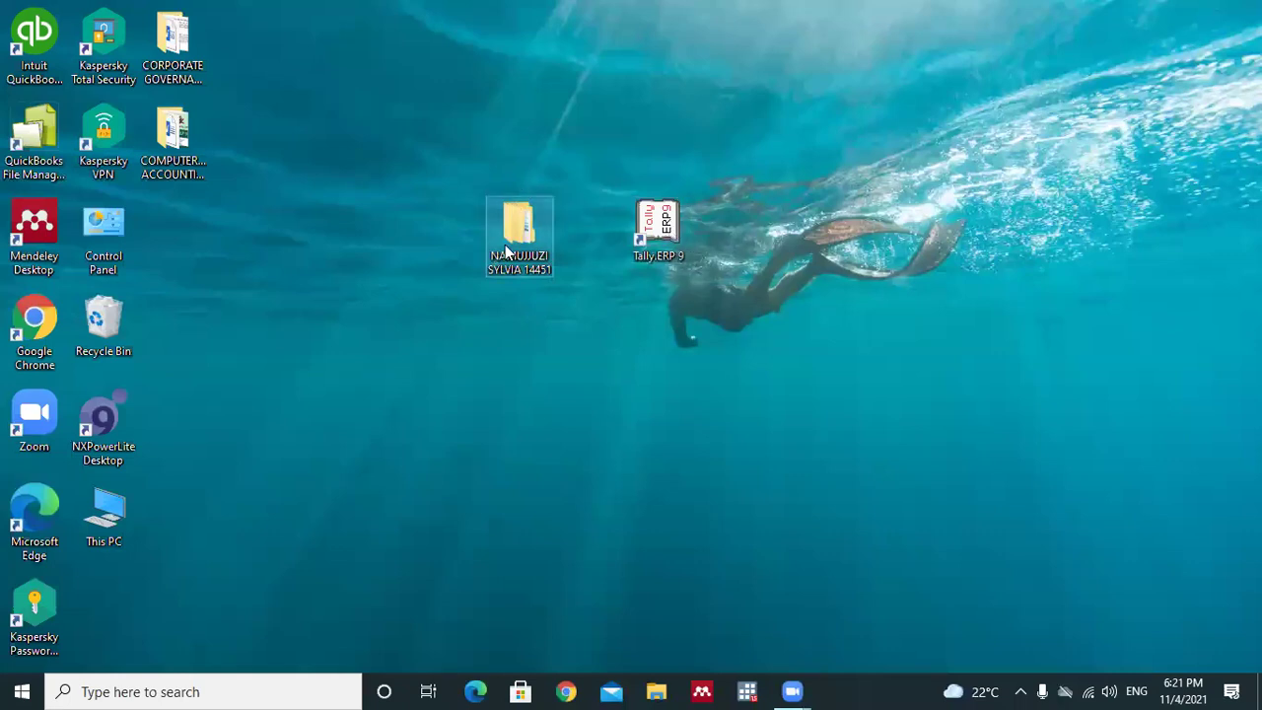
left_click_drag(544, 190, 659, 226)
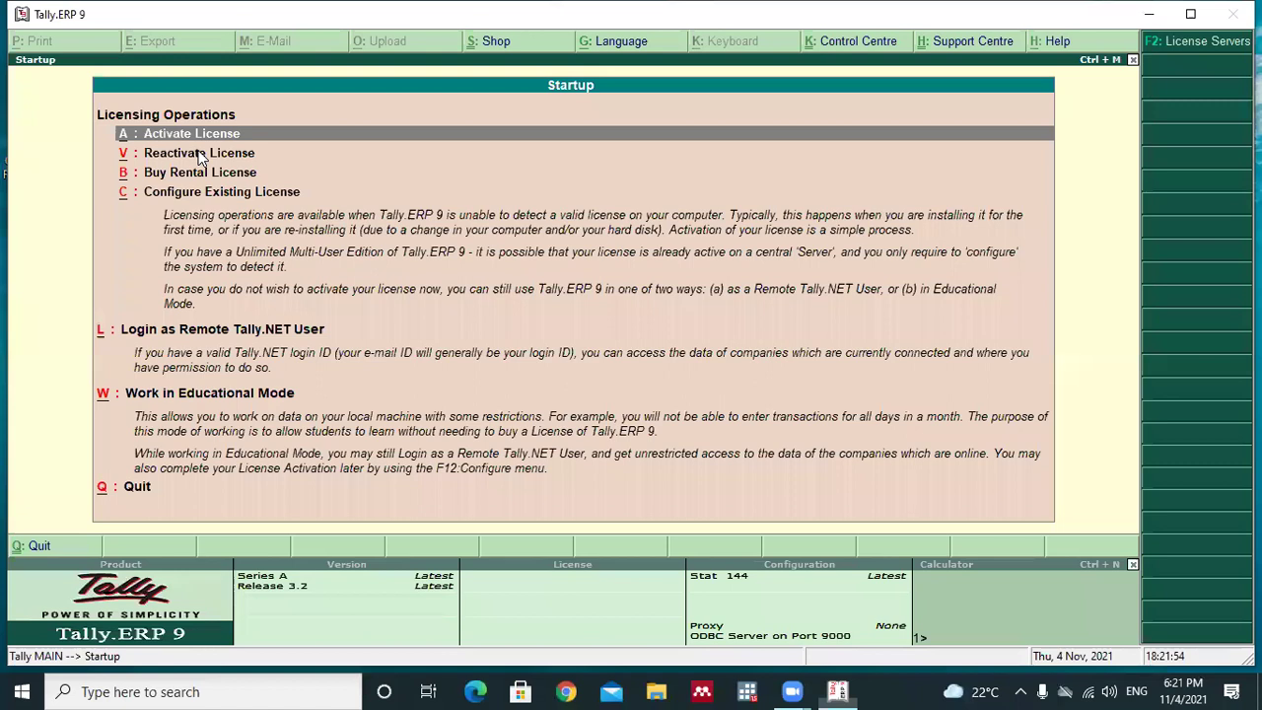
key("w")
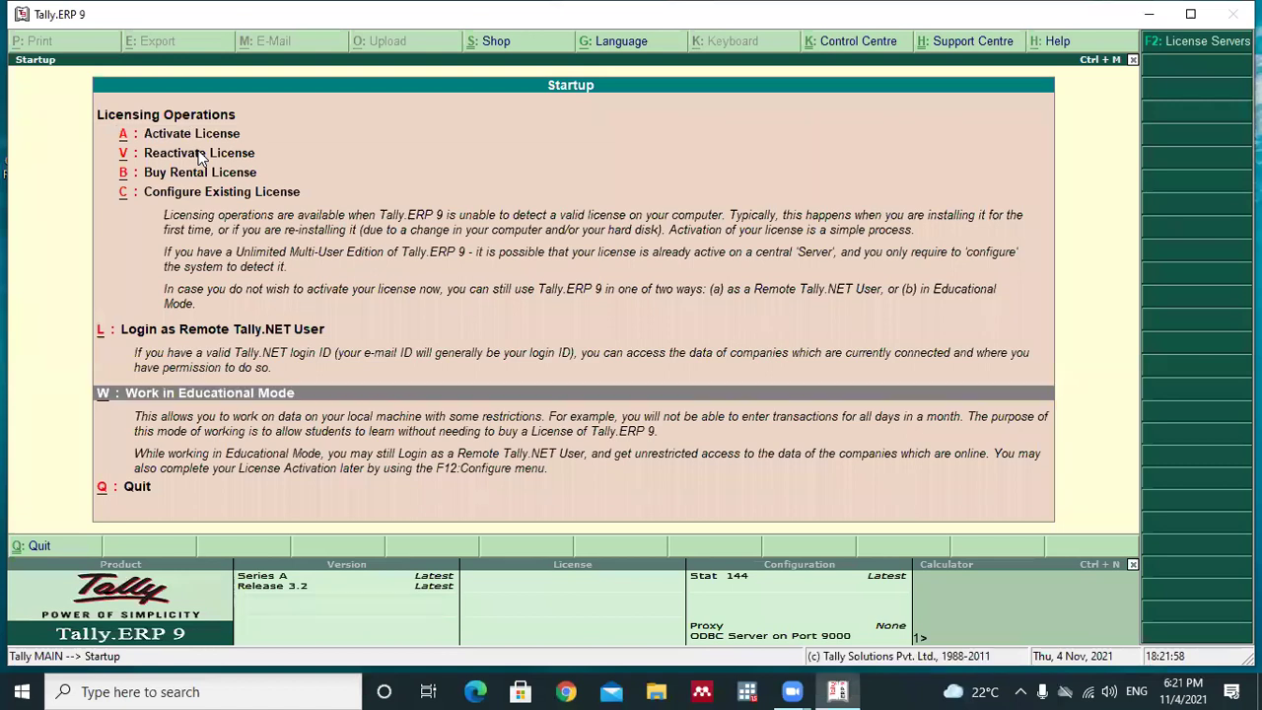
key("Return")
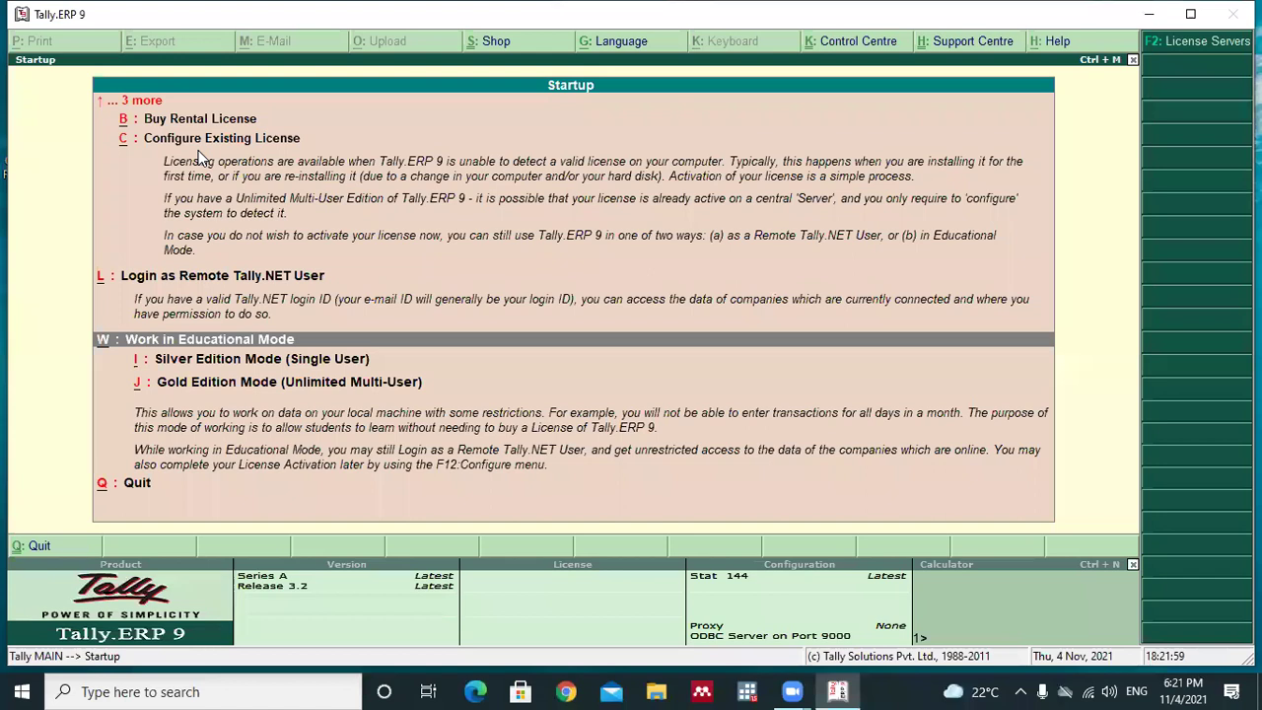
key("i")
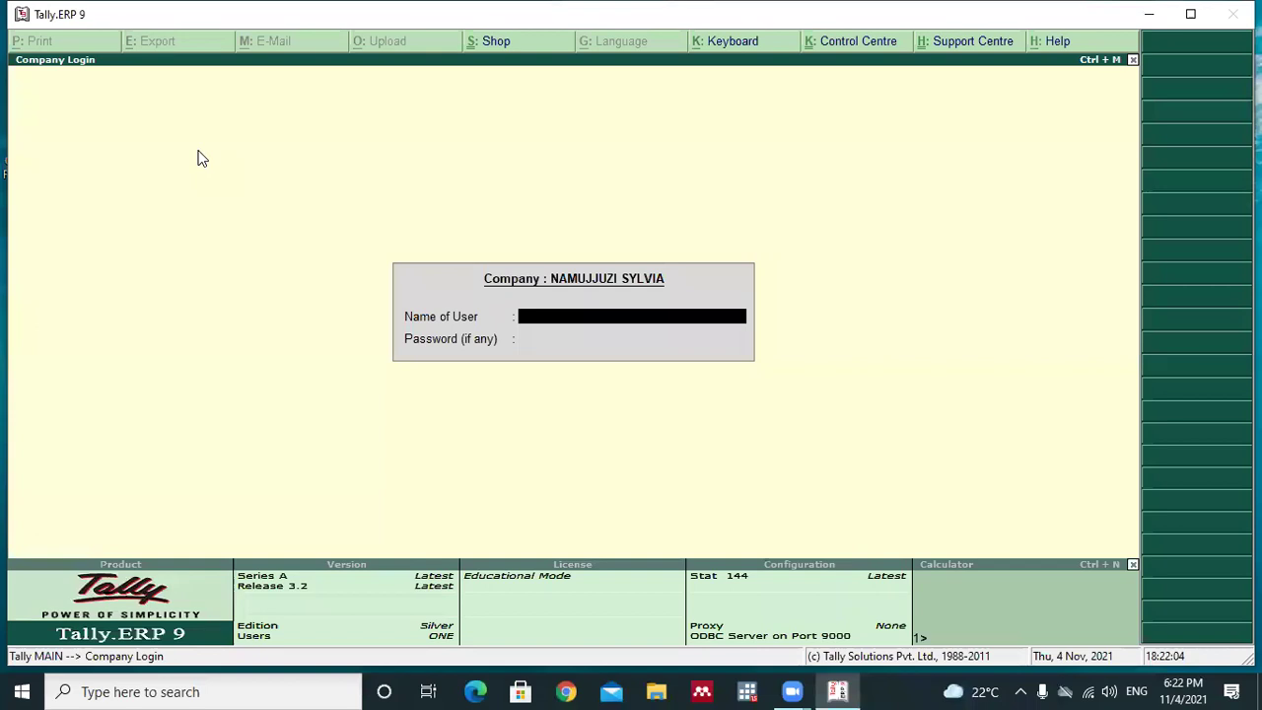
- Log in to the reopened company as user MAK with the account password
type("MAK")
key("Return")
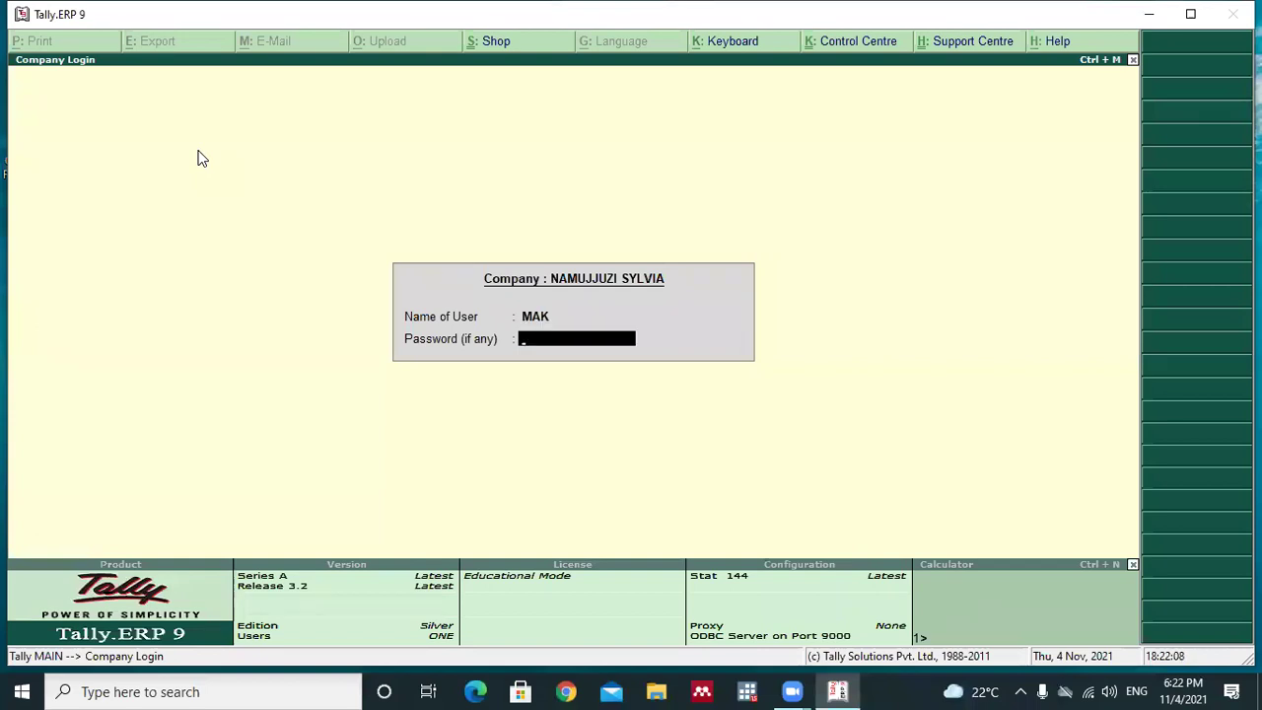
type("**")
key("Return")
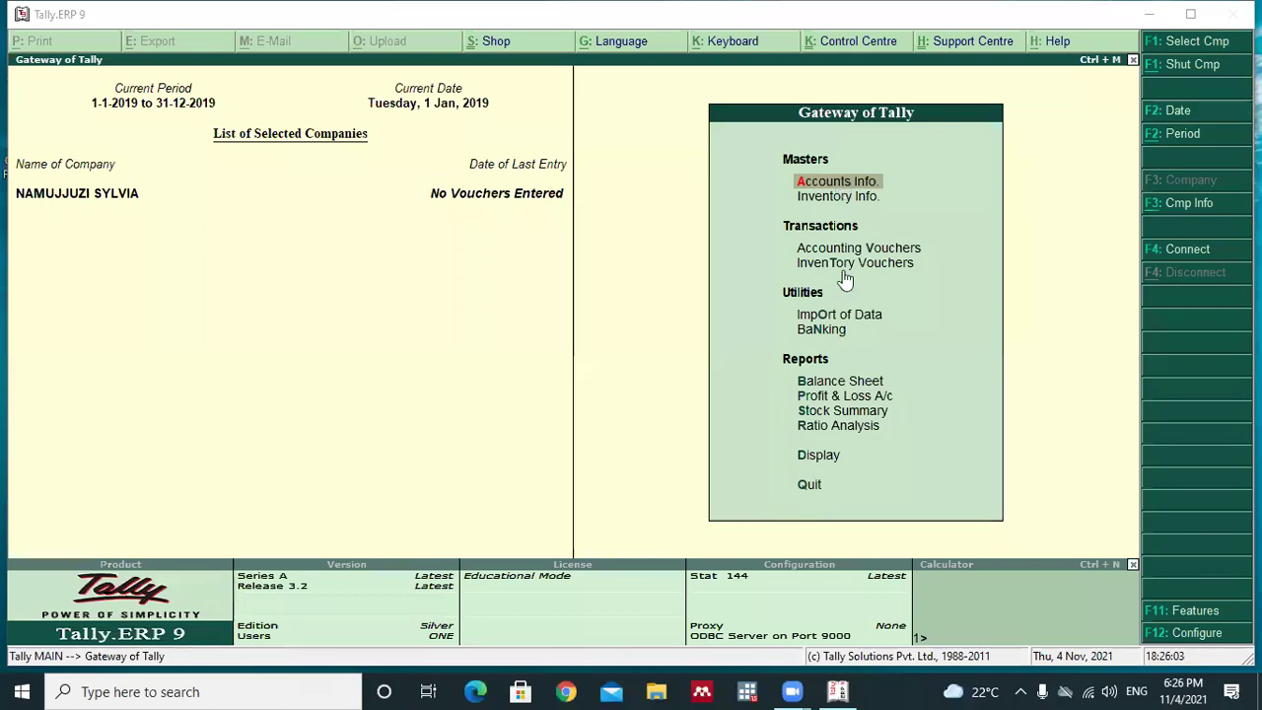
- Start creating a single ledger in the company's Accounts Info
left_click(825, 183)
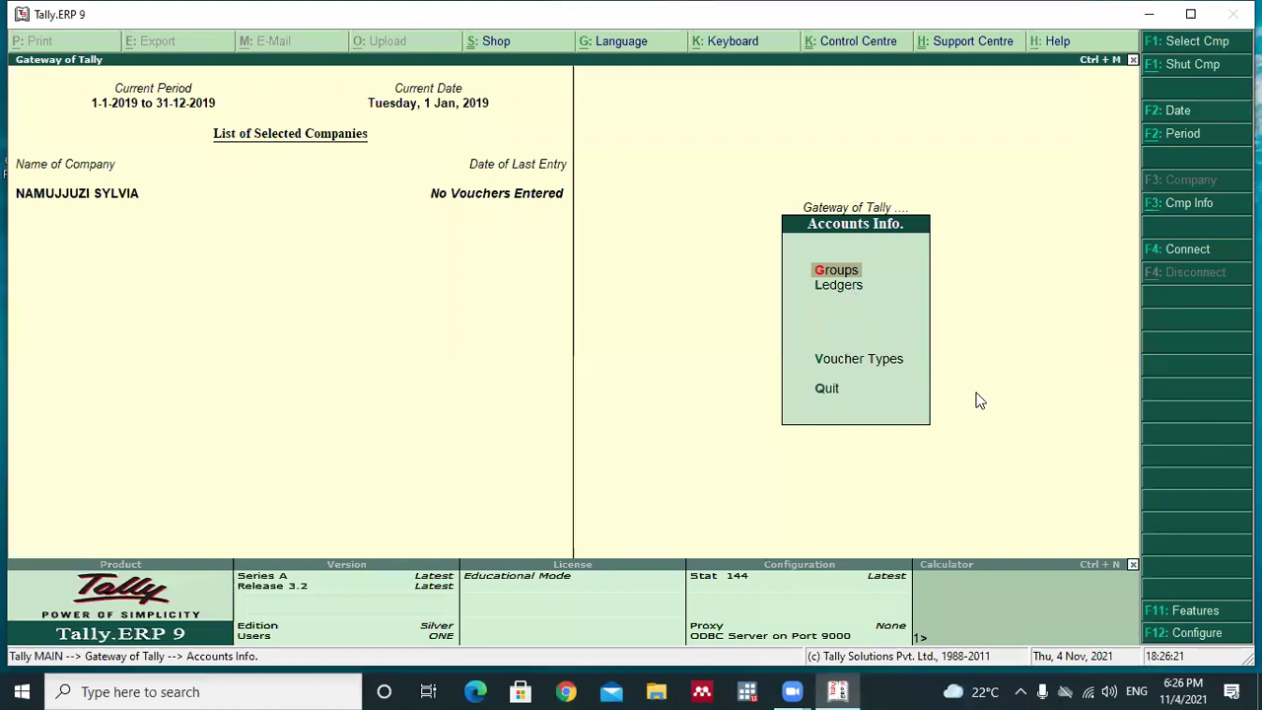
key("Down")
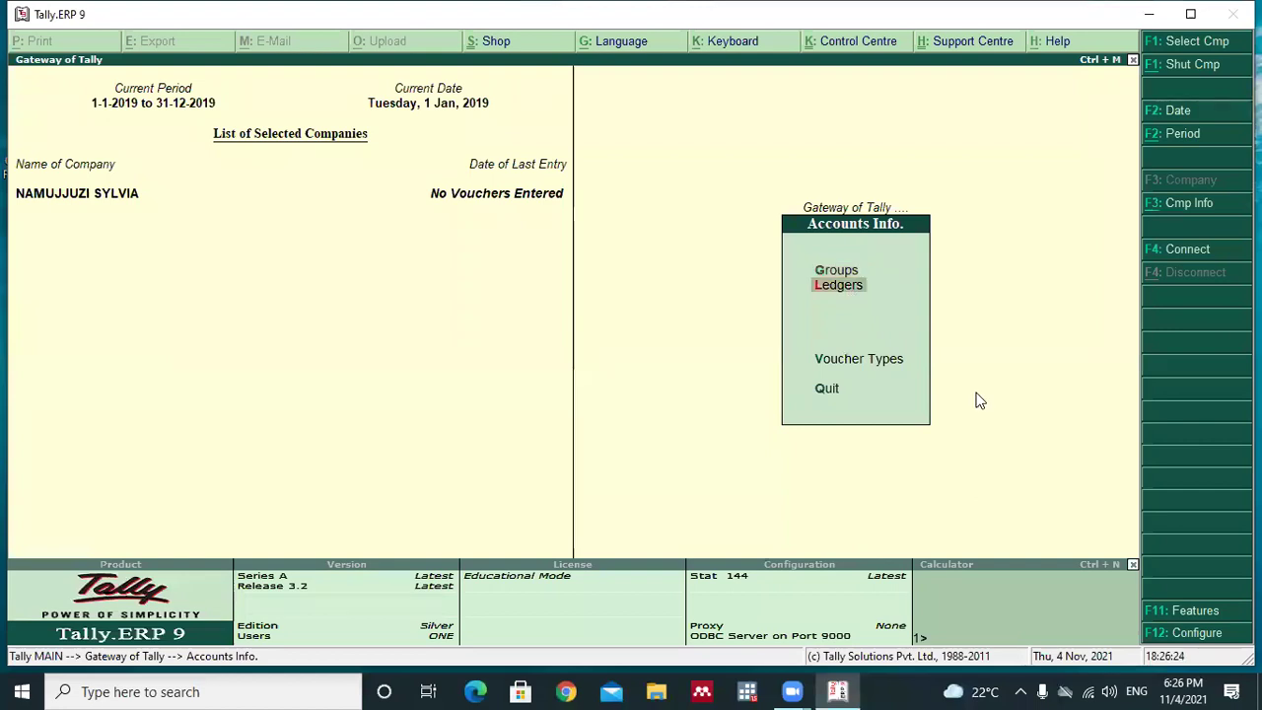
left_click(836, 293)
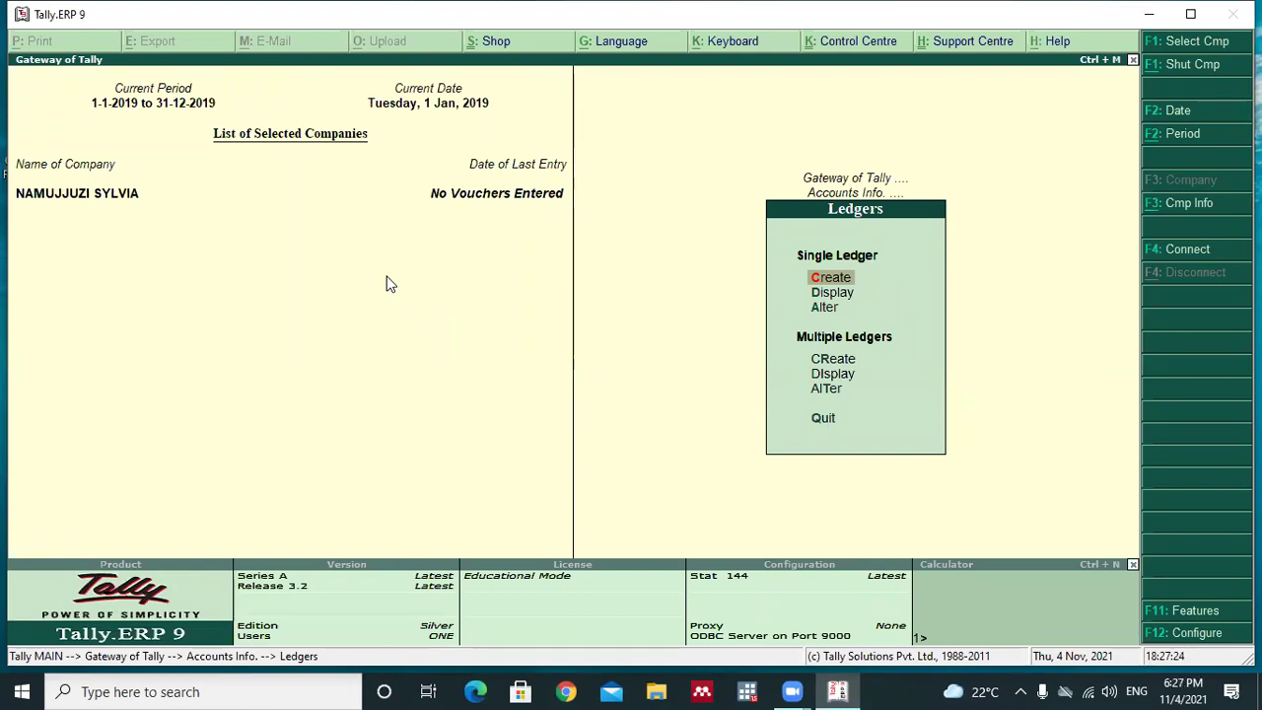
left_click(828, 280)
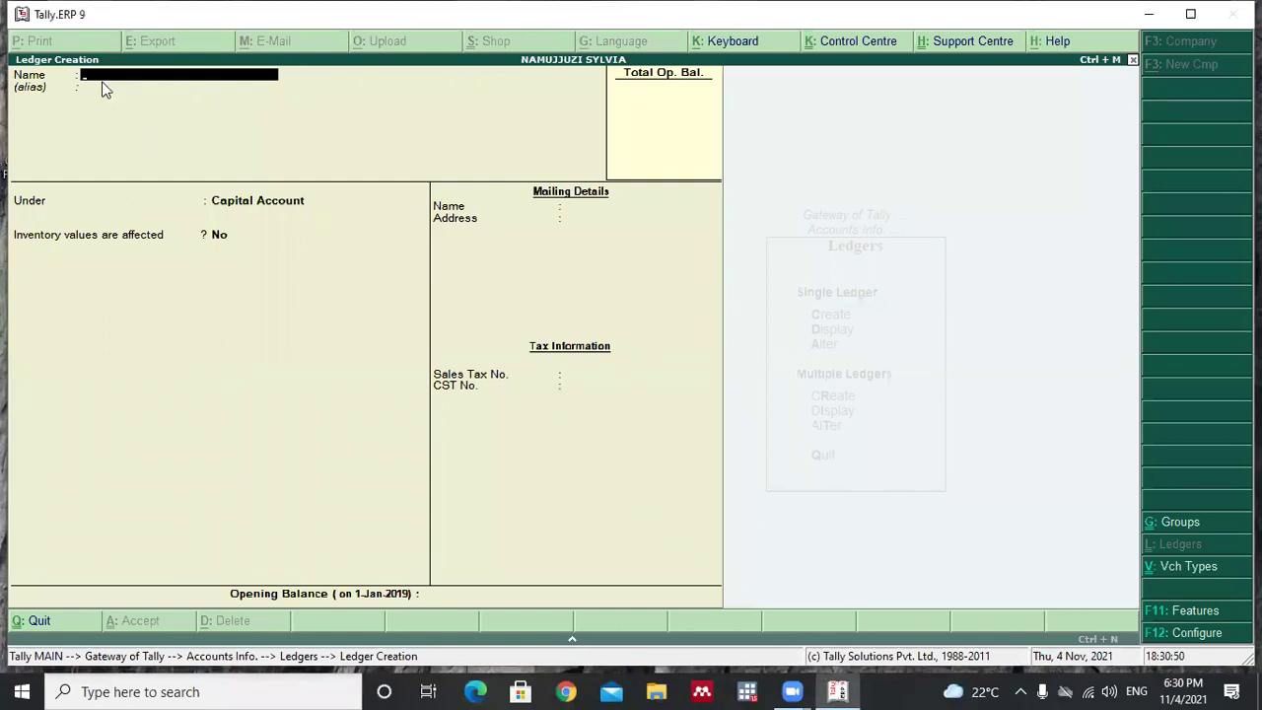
- Name the new ledger Century Bottling Company
type("C")
type("ENT")
type("ent")
type("u")
type("r")
type("y")
type(" B")
type("ottli")
type("ng Compna")
type("y")
key("BackSpace")
key("BackSpace")
key("BackSpace")
type("any")
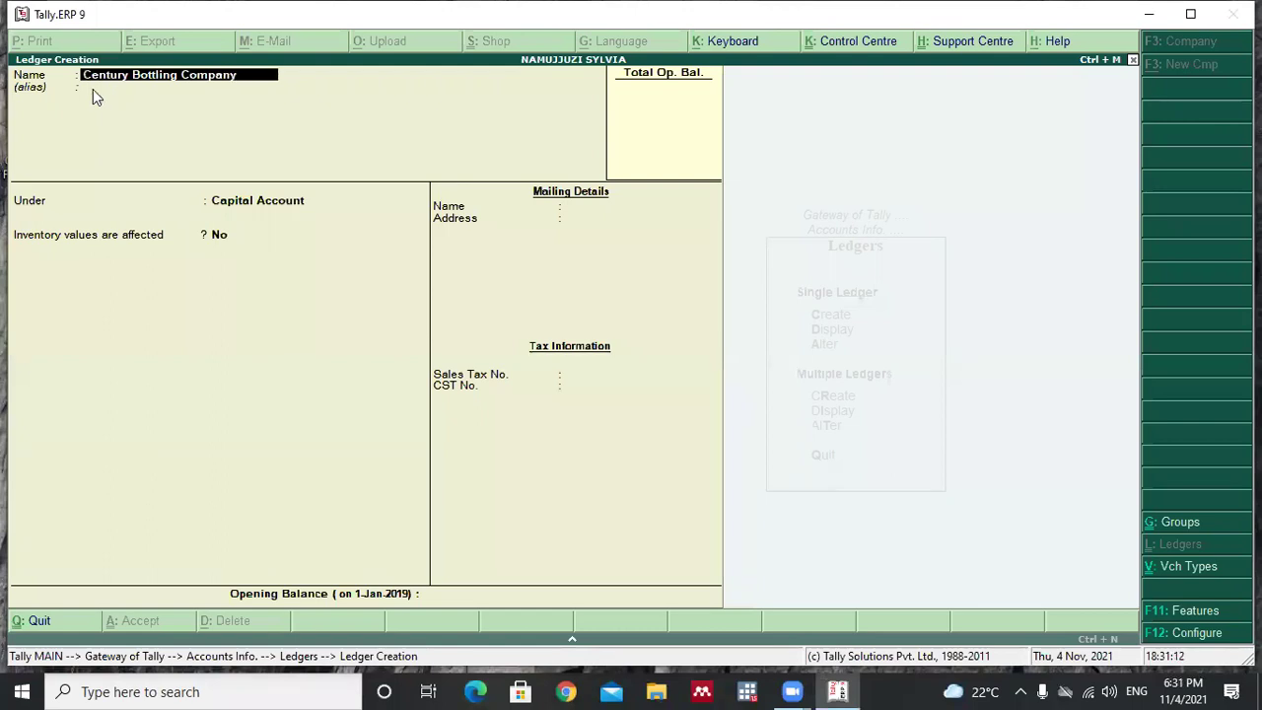
key("Return")
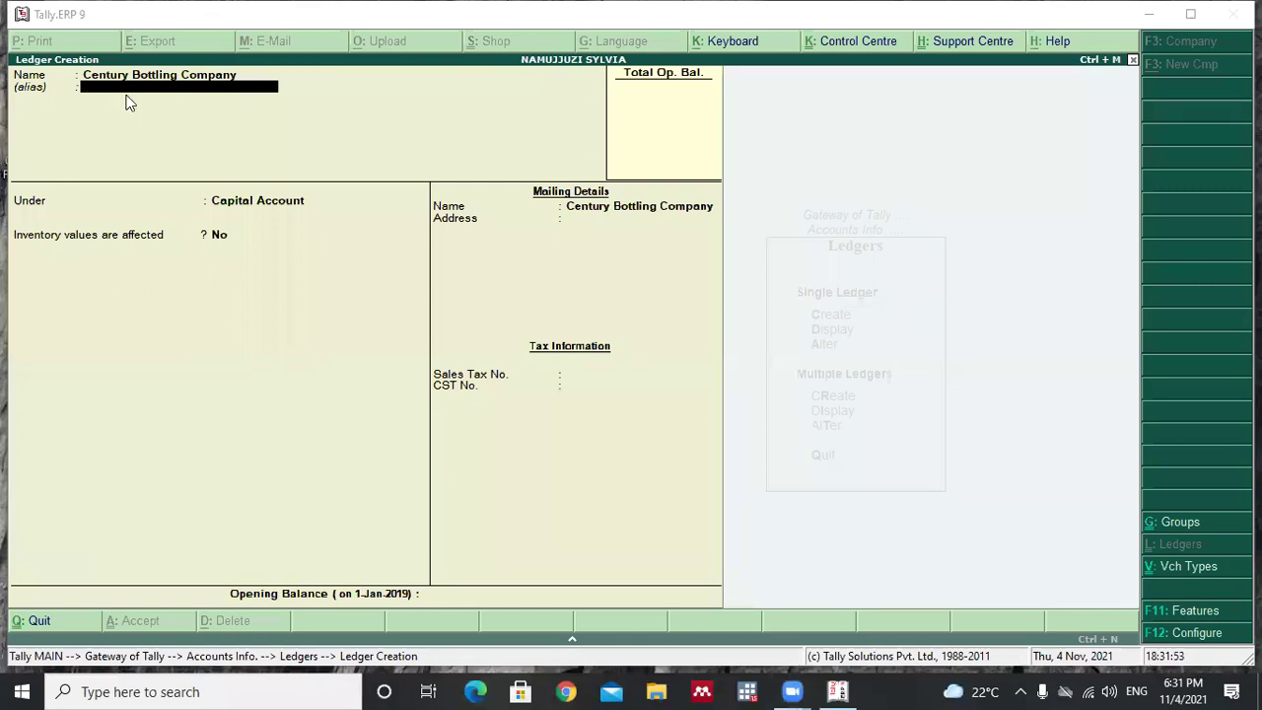
- Leave the ledger's alias blank and clear its parent group, staying in the ledger form
key("Return")
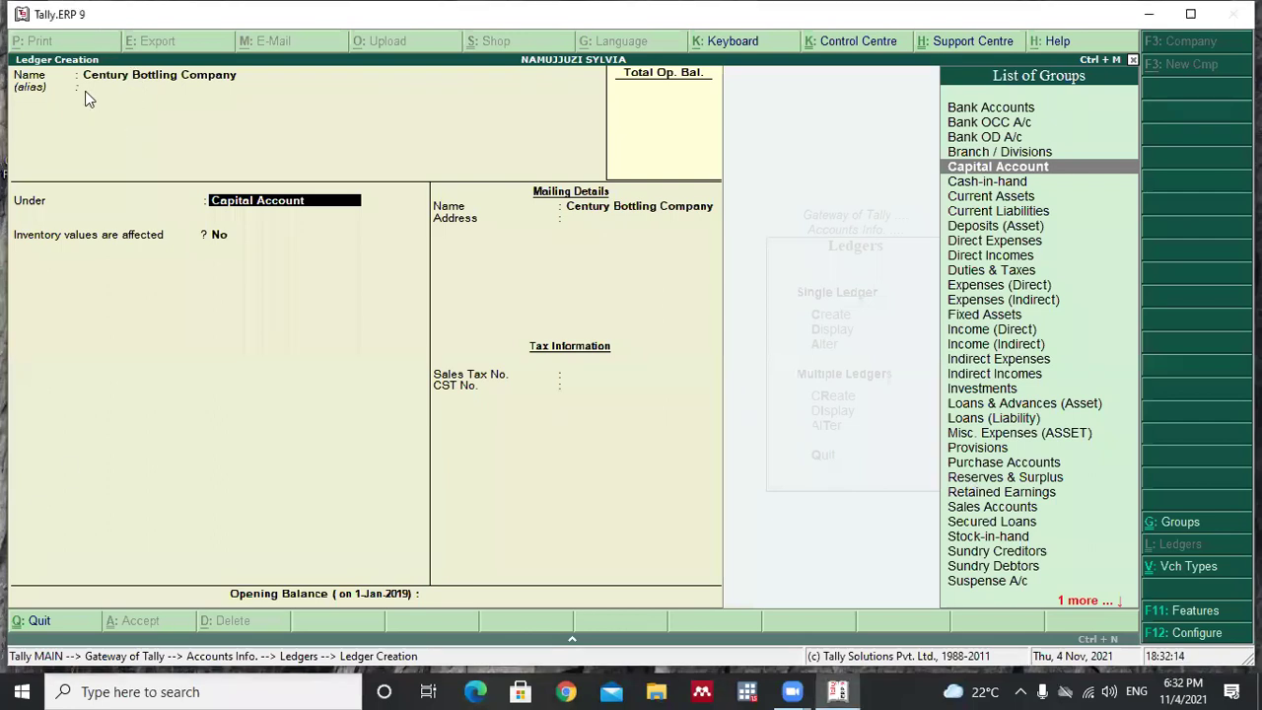
key("BackSpace")
key("Escape")
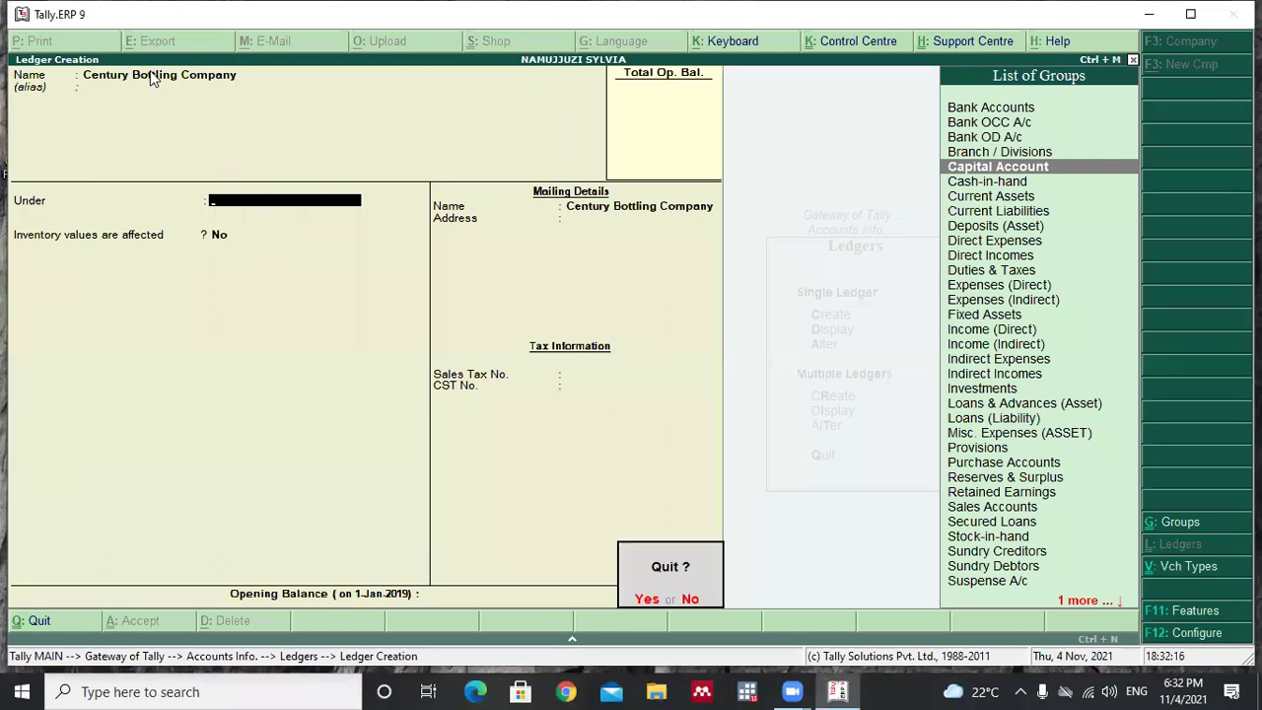
key("n")
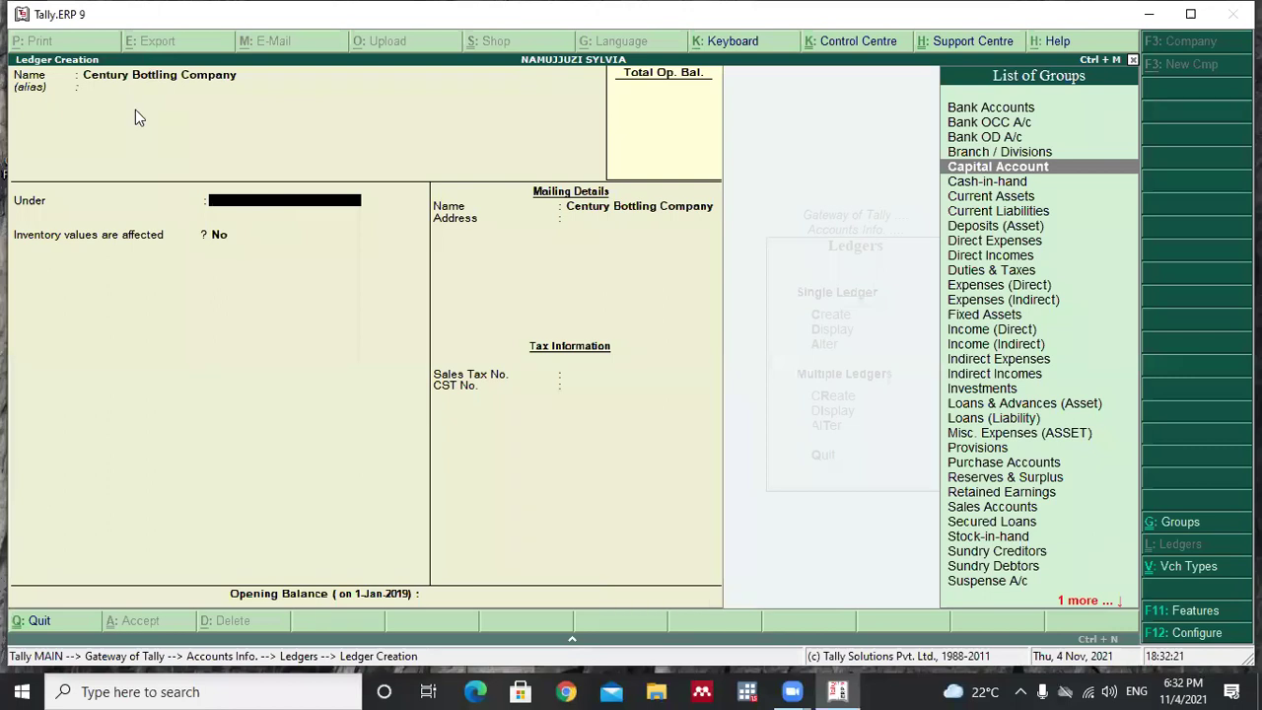
key("Up")
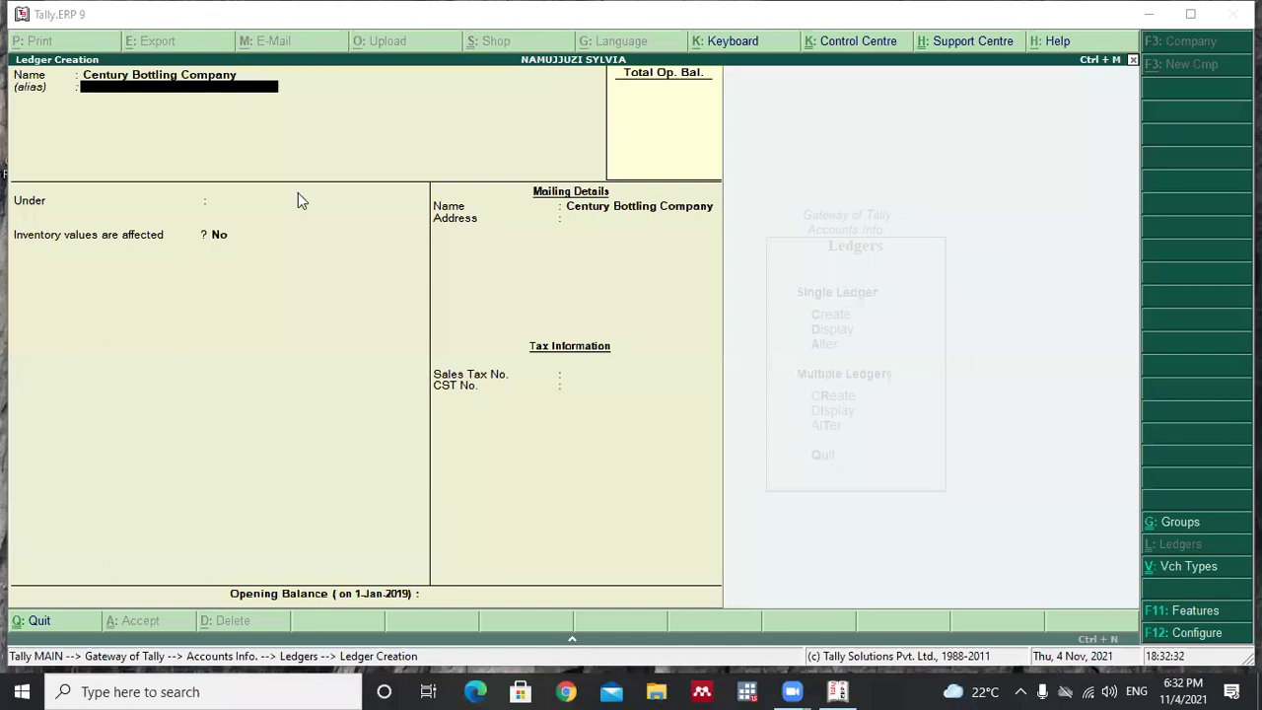
key("Return")
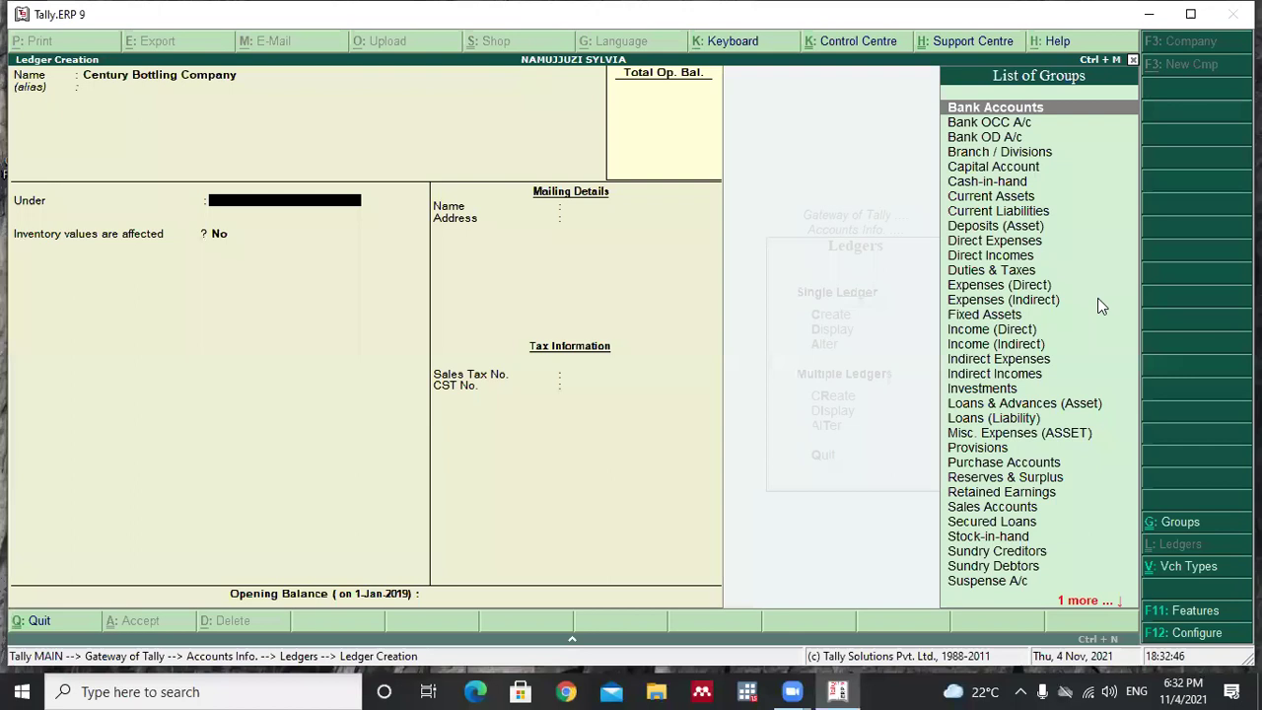
- Look through the available account groups for the ledger, from Bank Accounts down to Unsecured Loans and back
key("Down")
key("Down")
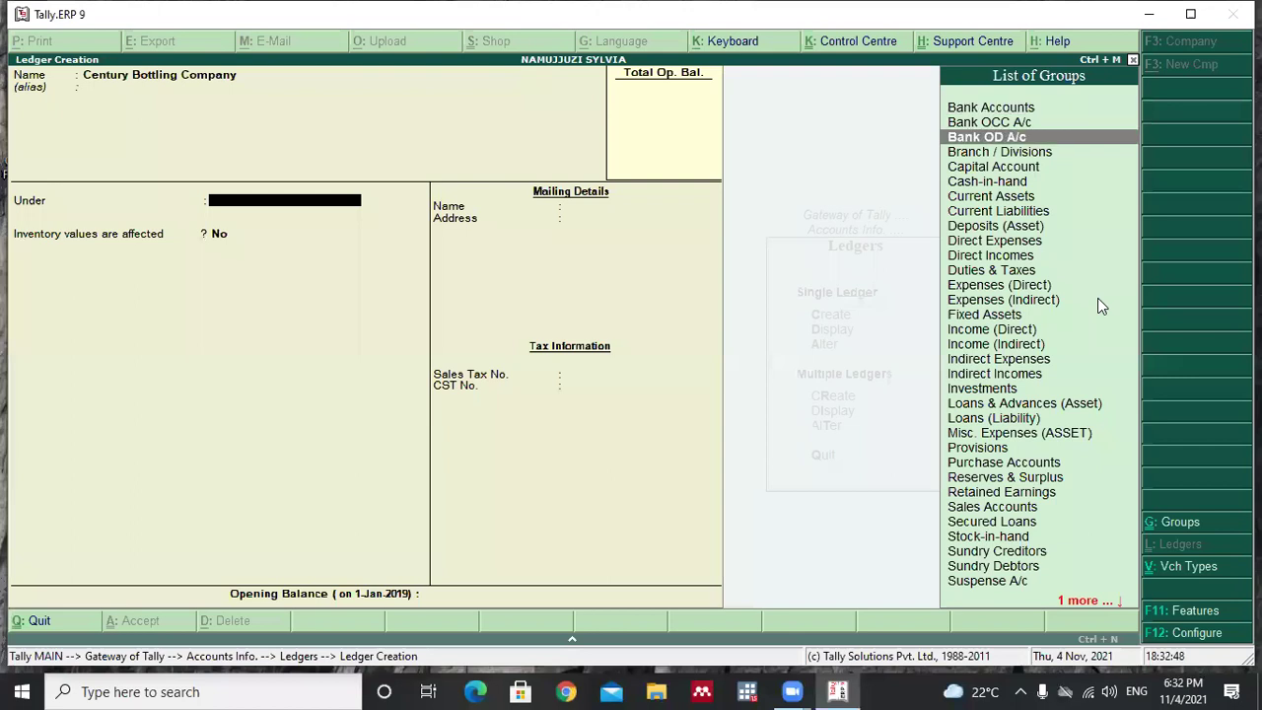
key("Down")
key("Down")
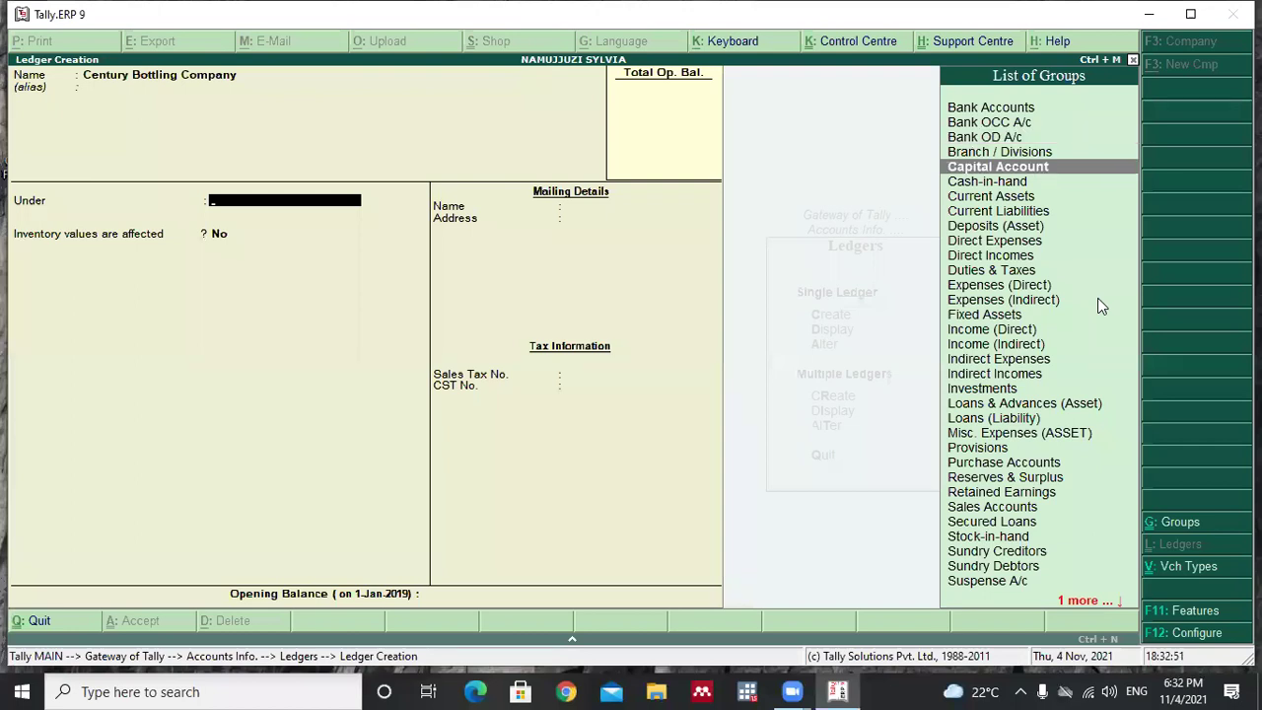
key("Down")
key("Down")
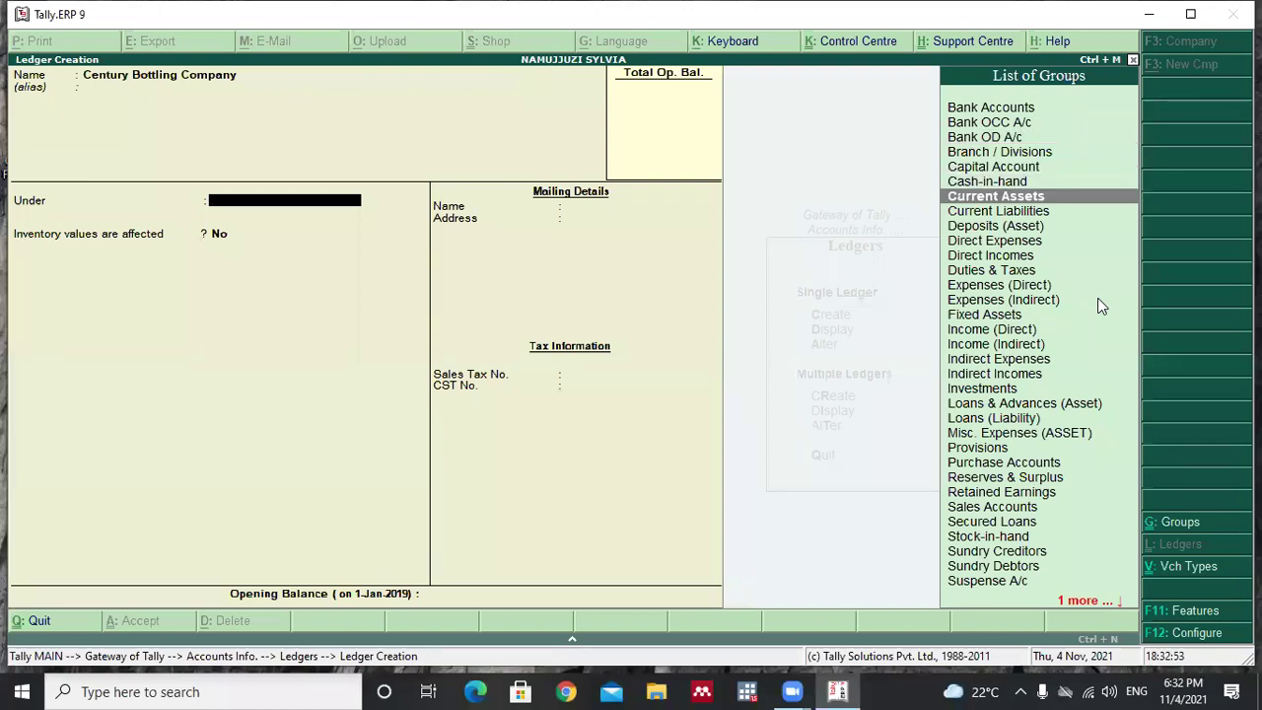
key("Down")
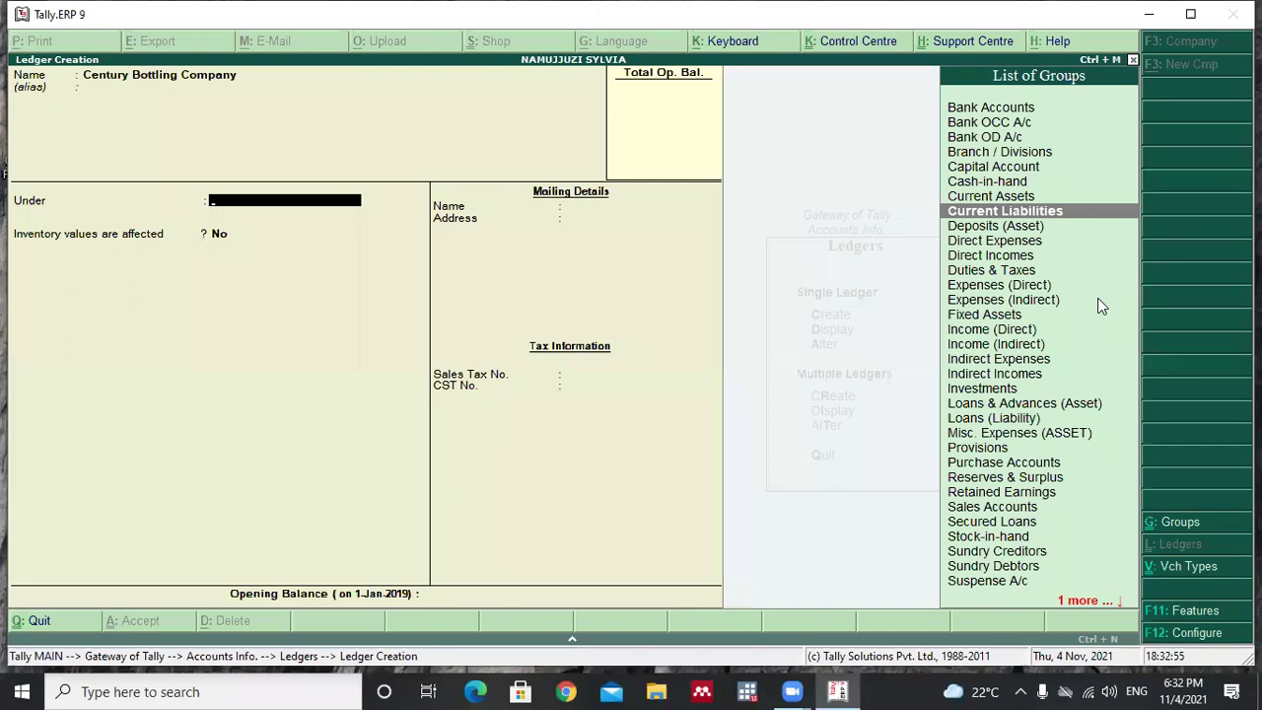
key("Down")
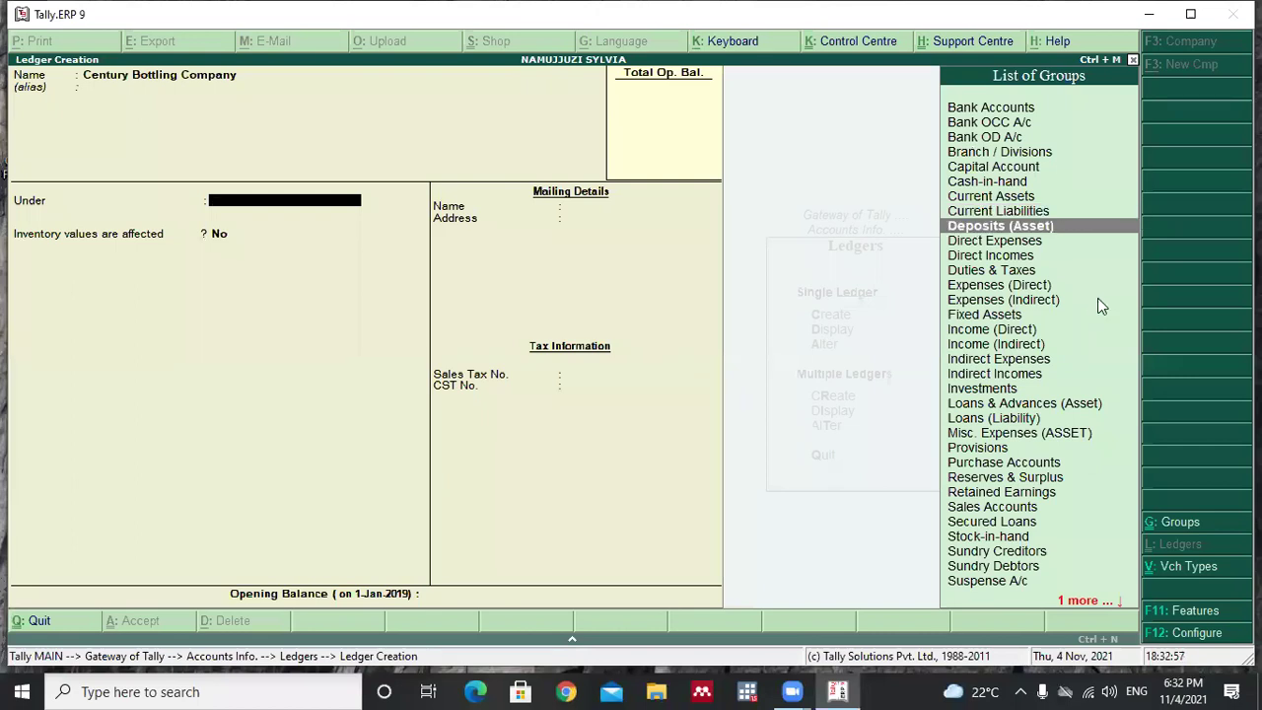
key("Down")
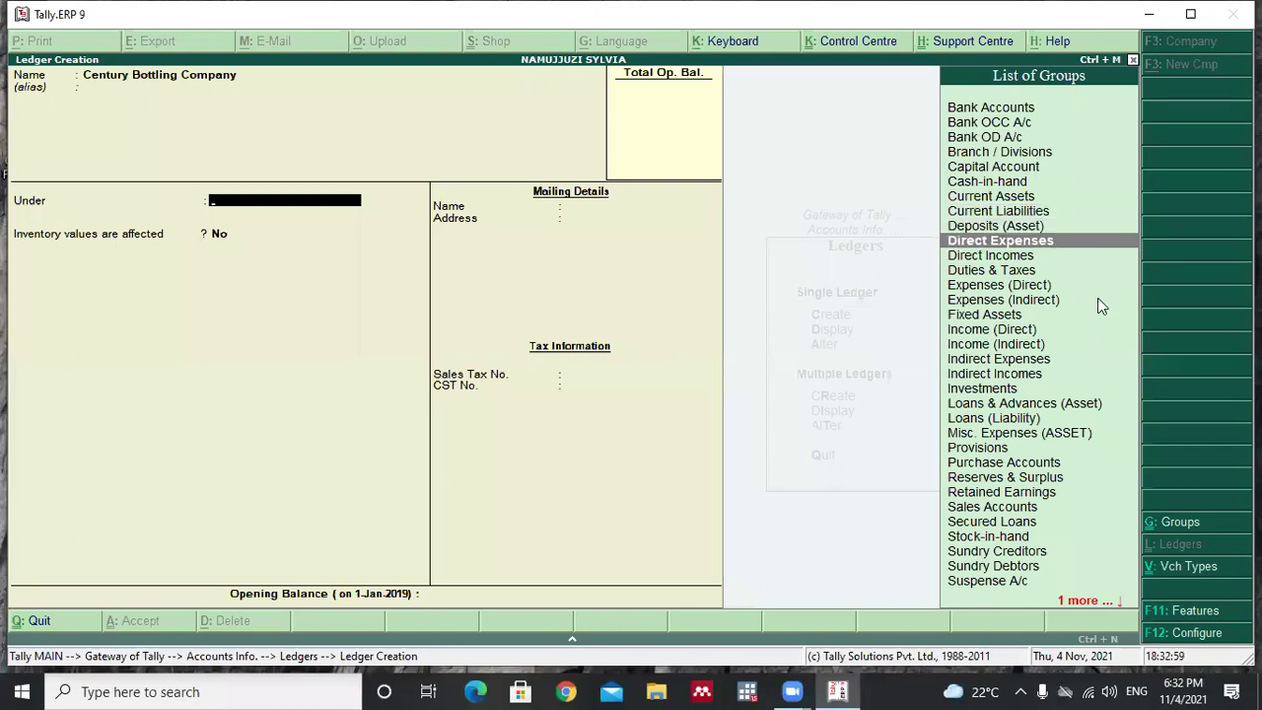
key("Down")
key("Down")
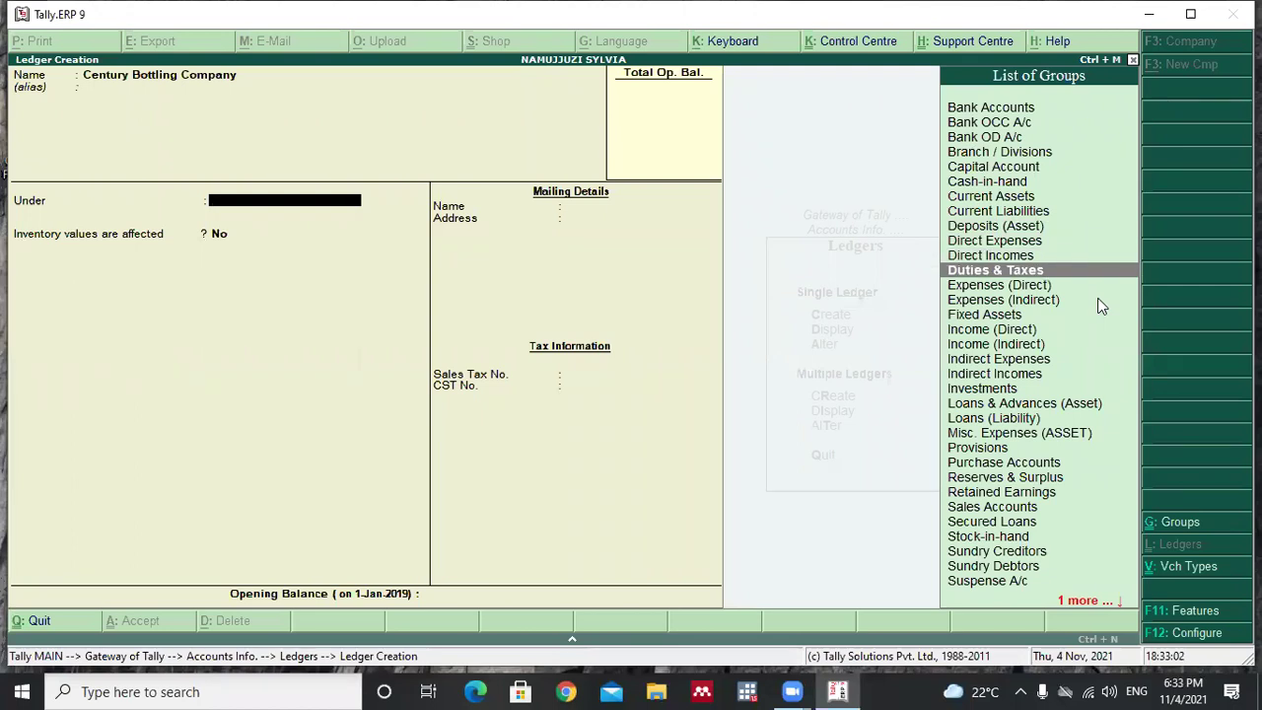
key("Down")
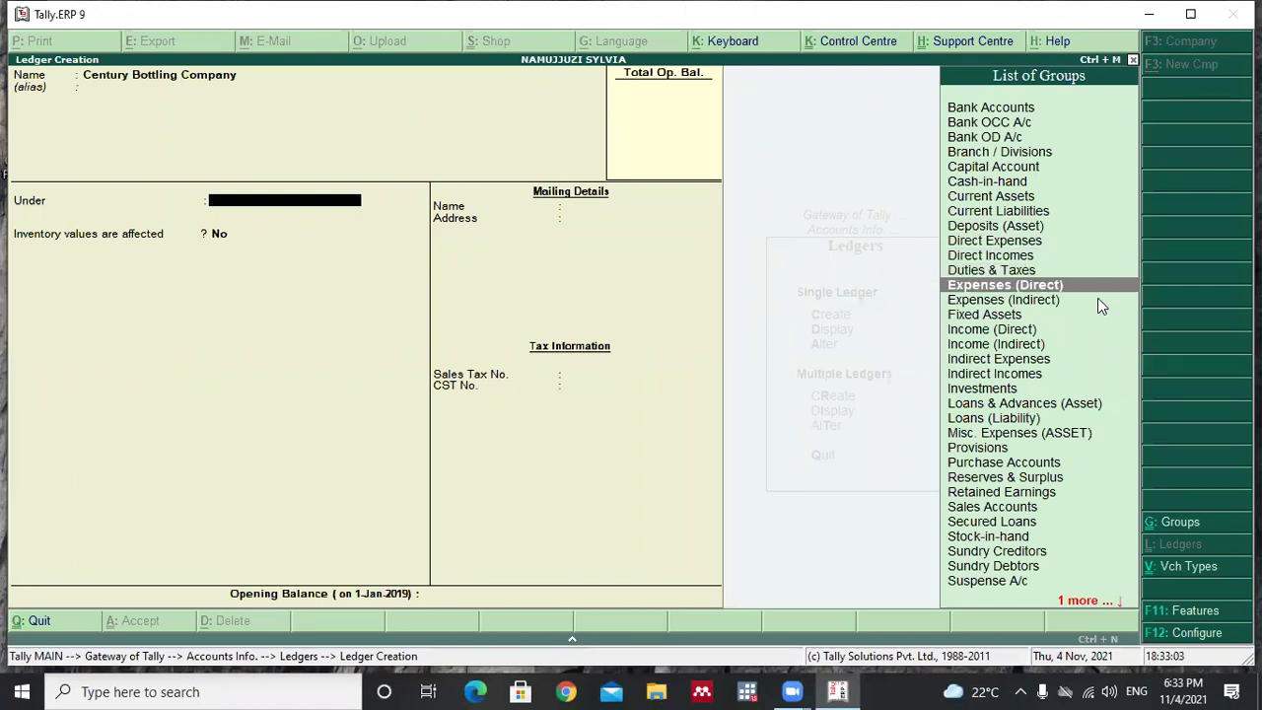
key("Down")
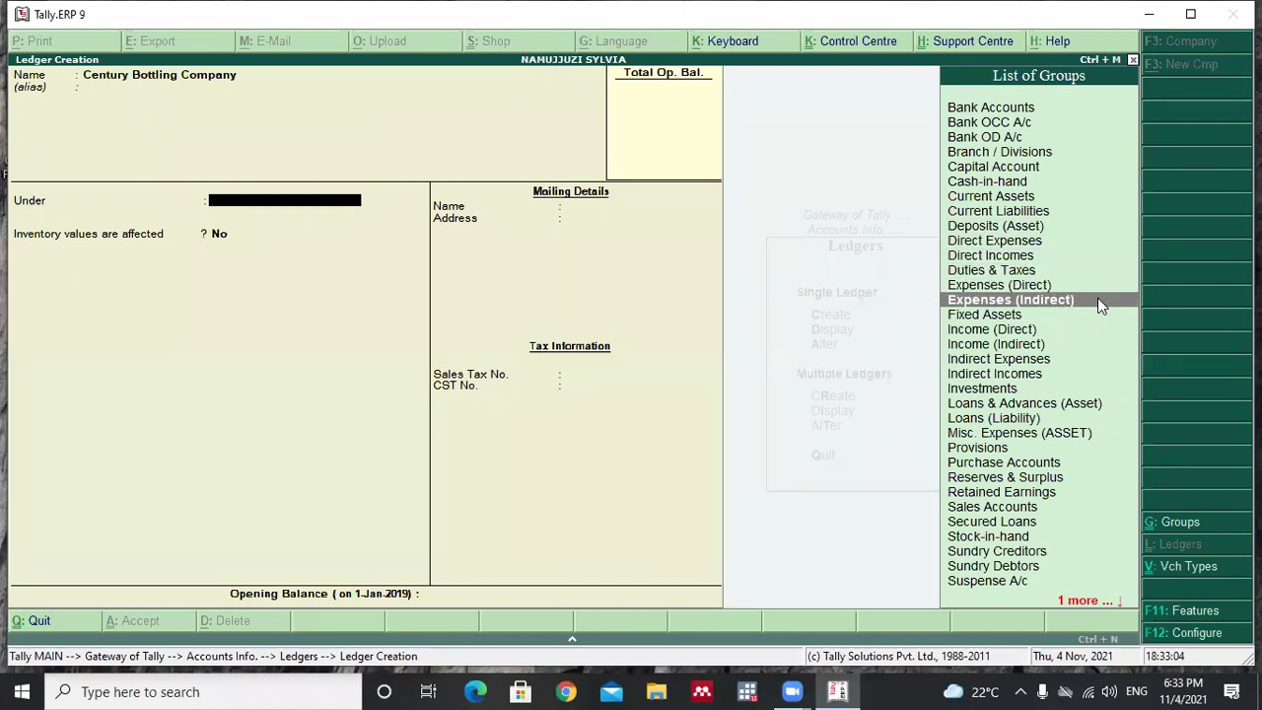
key("Down")
key("Down")
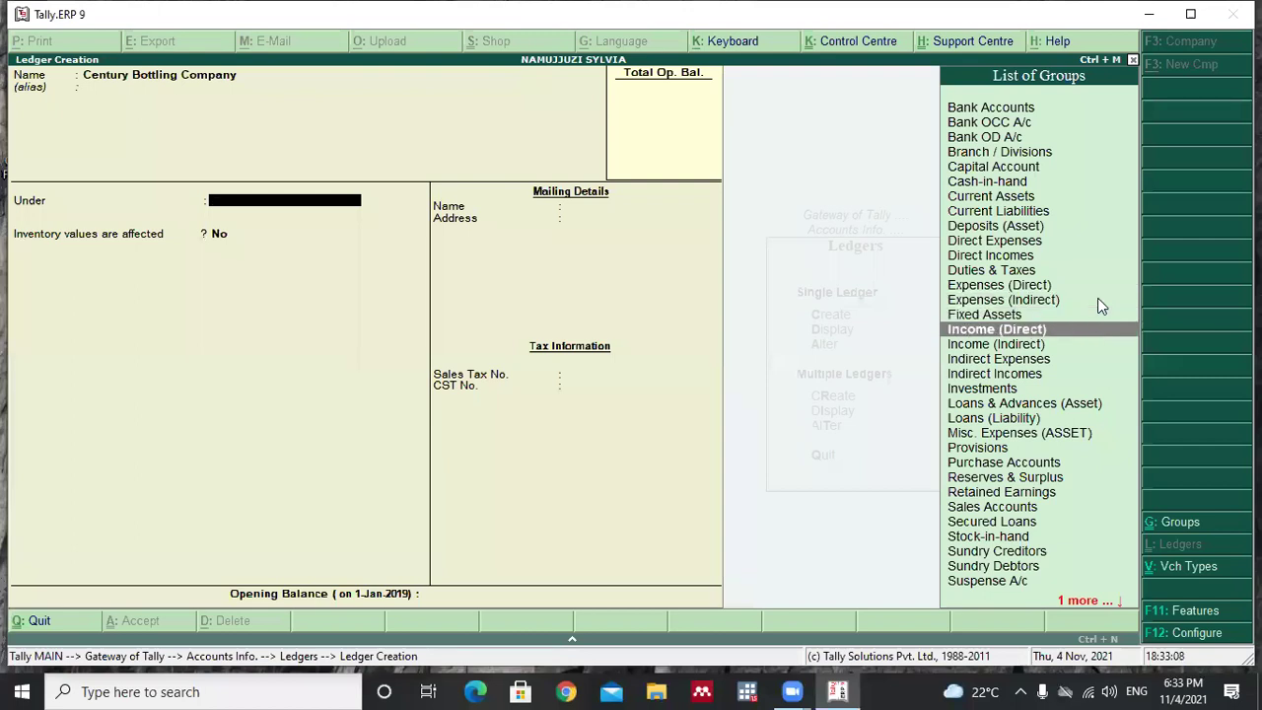
key("Down")
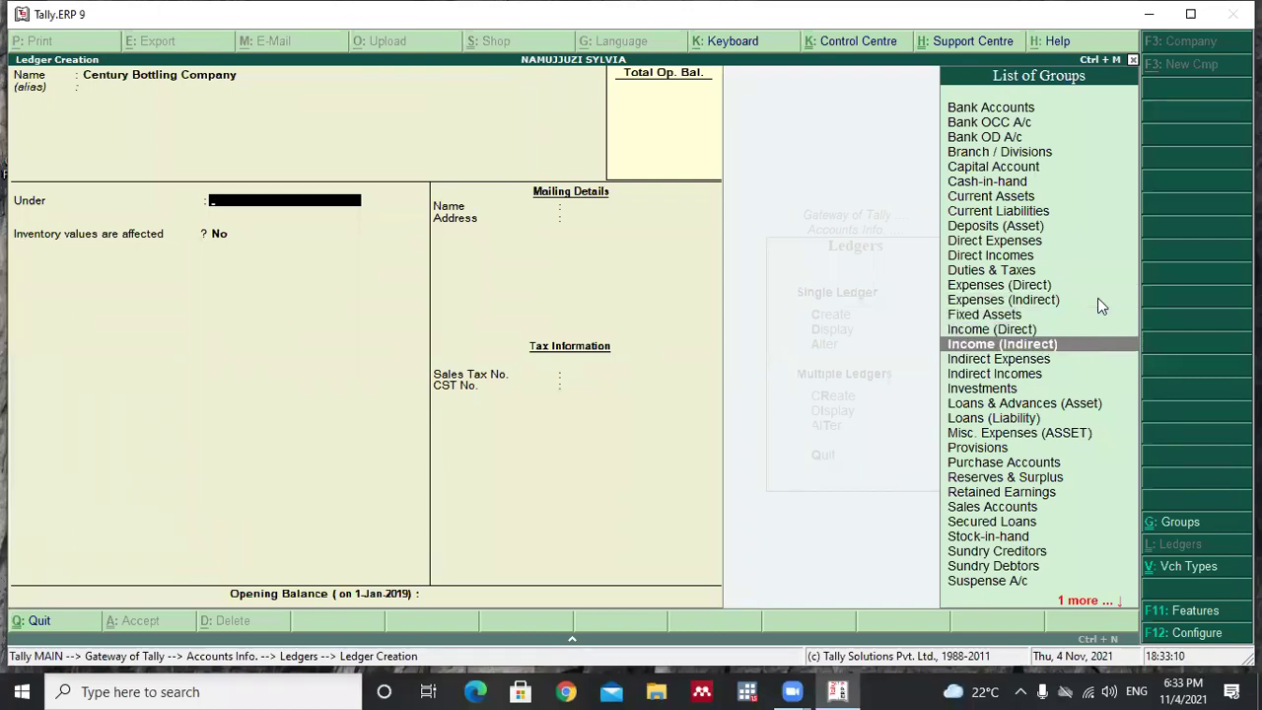
key("Down")
key("Down")
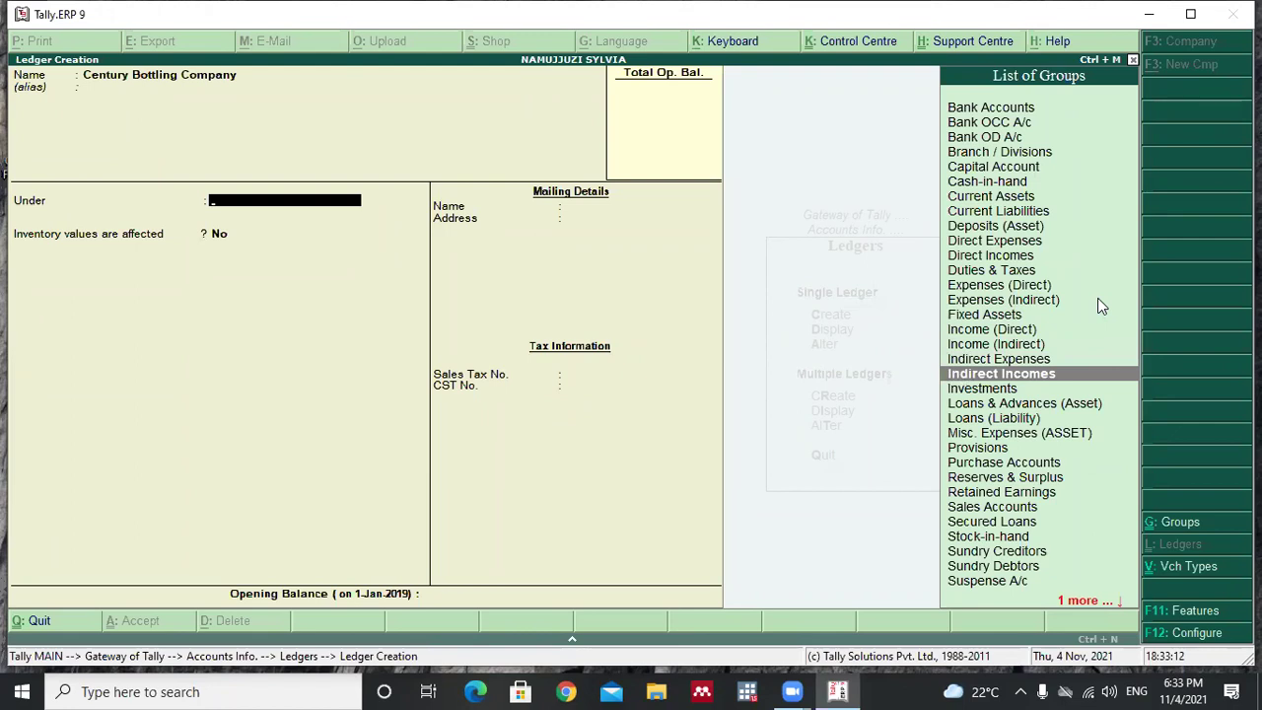
key("Down")
key("Down")
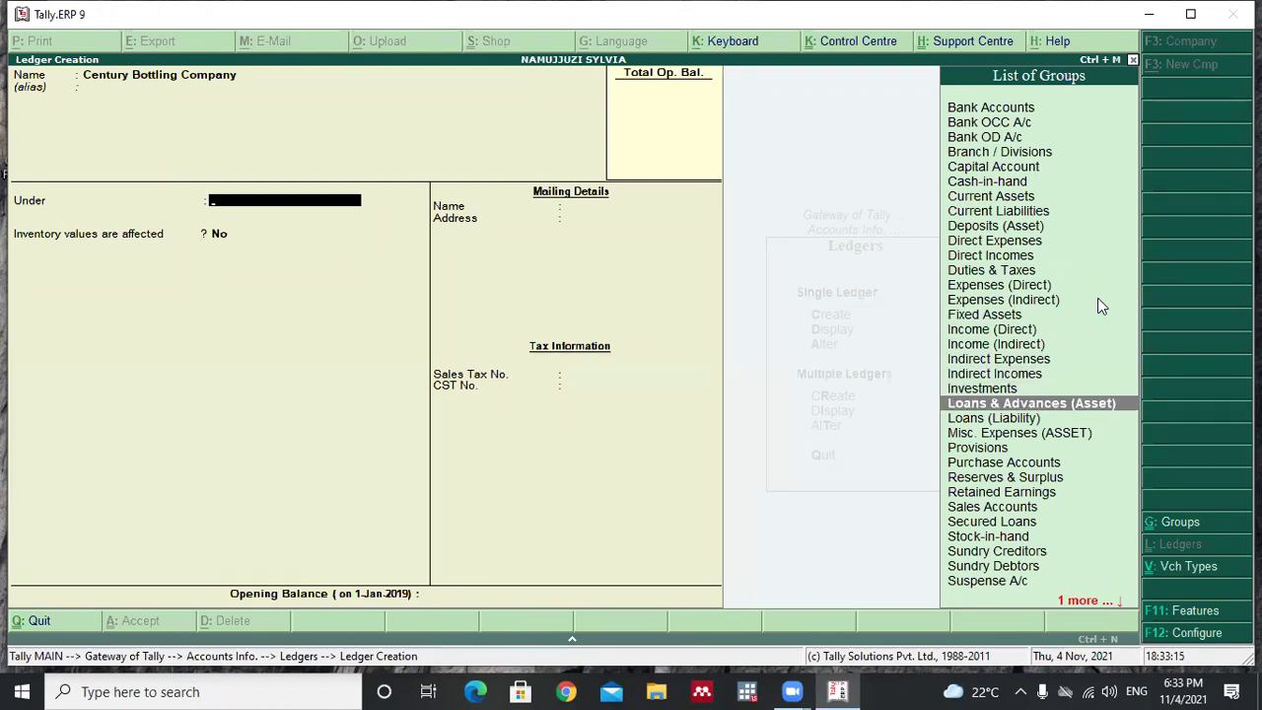
key("Down")
key("Down")
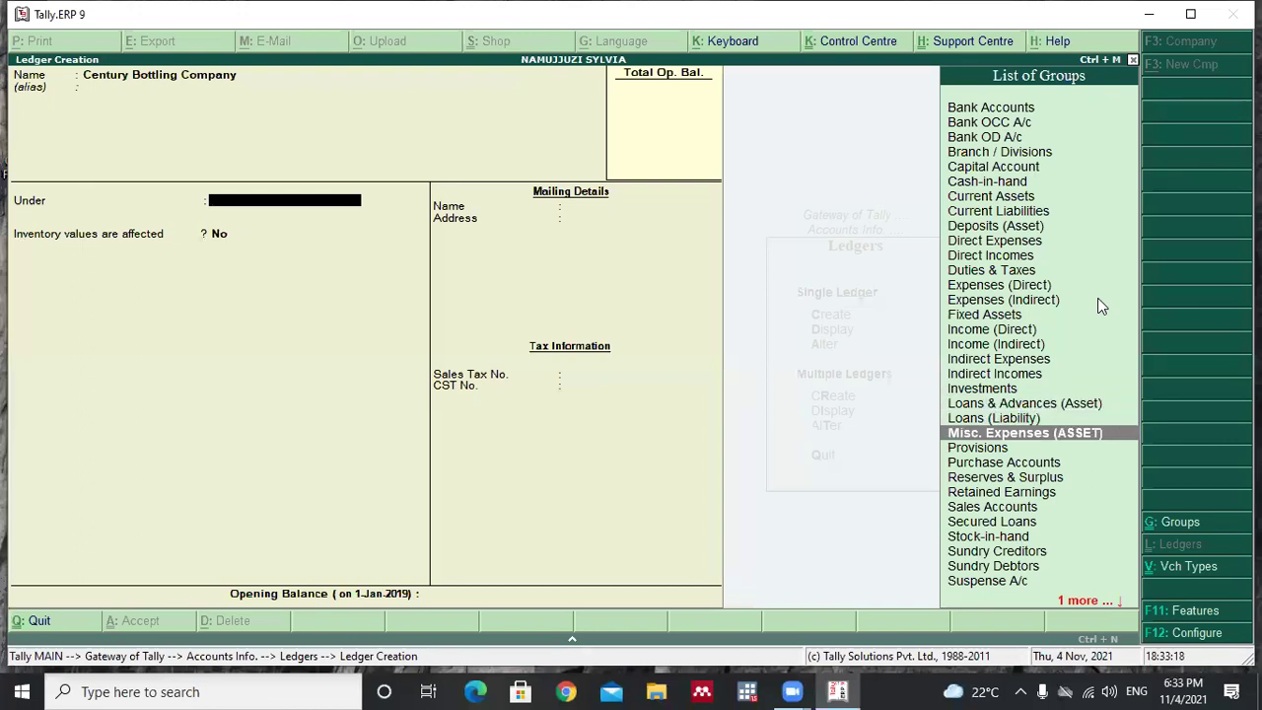
key("Down")
key("Down")
key("Down")
key("Down")
key("Down")
key("Down")
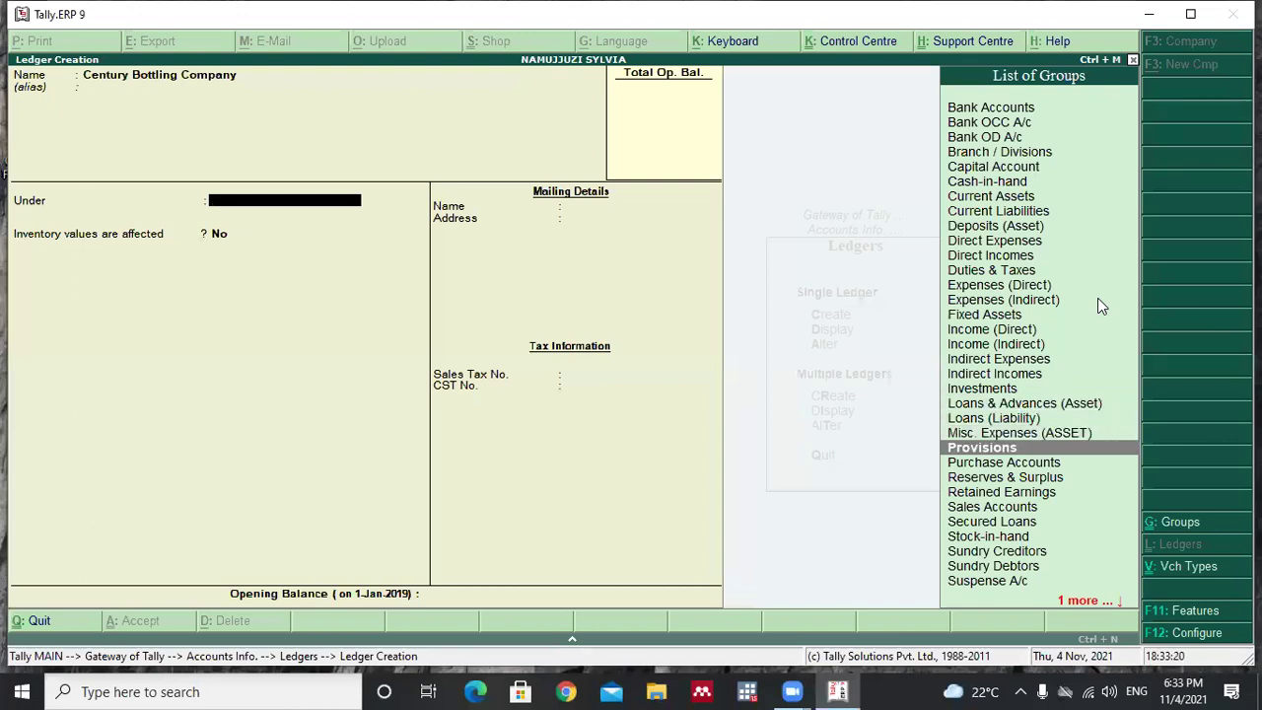
key("Down")
key("Down")
key("Down")
key("Down")
key("Down")
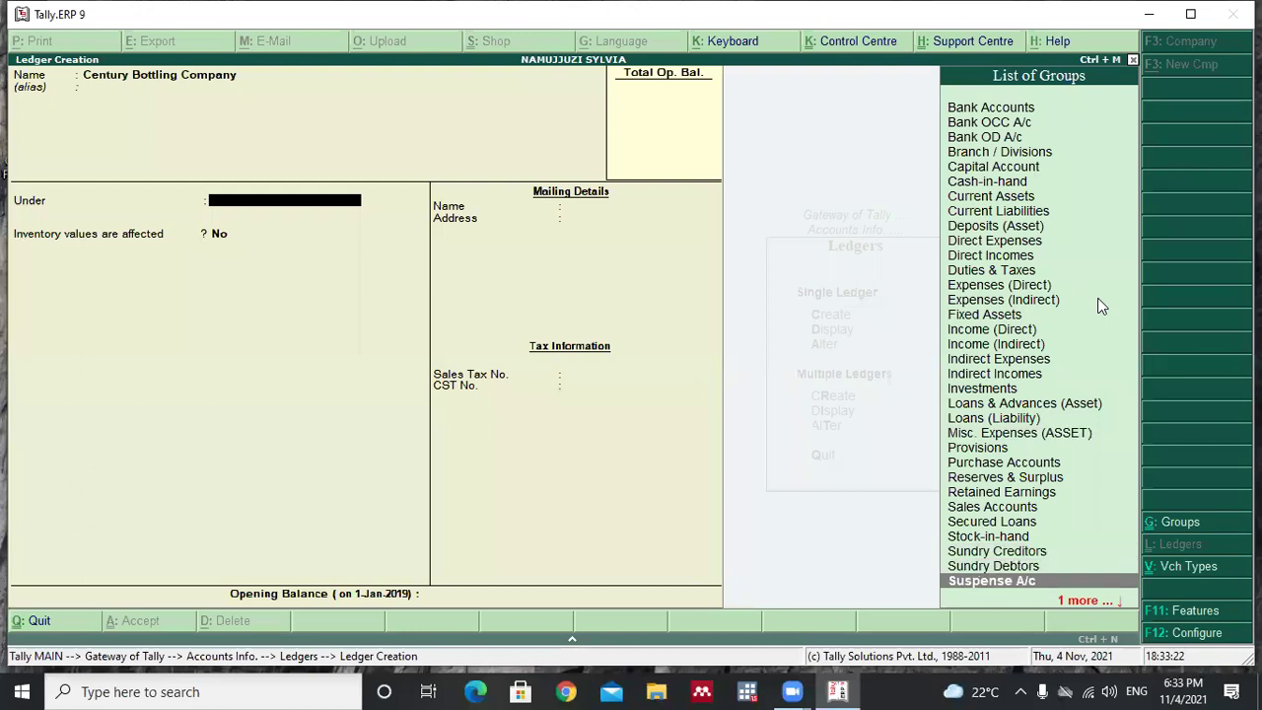
key("Up")
key("Up")
key("Up")
key("Up")
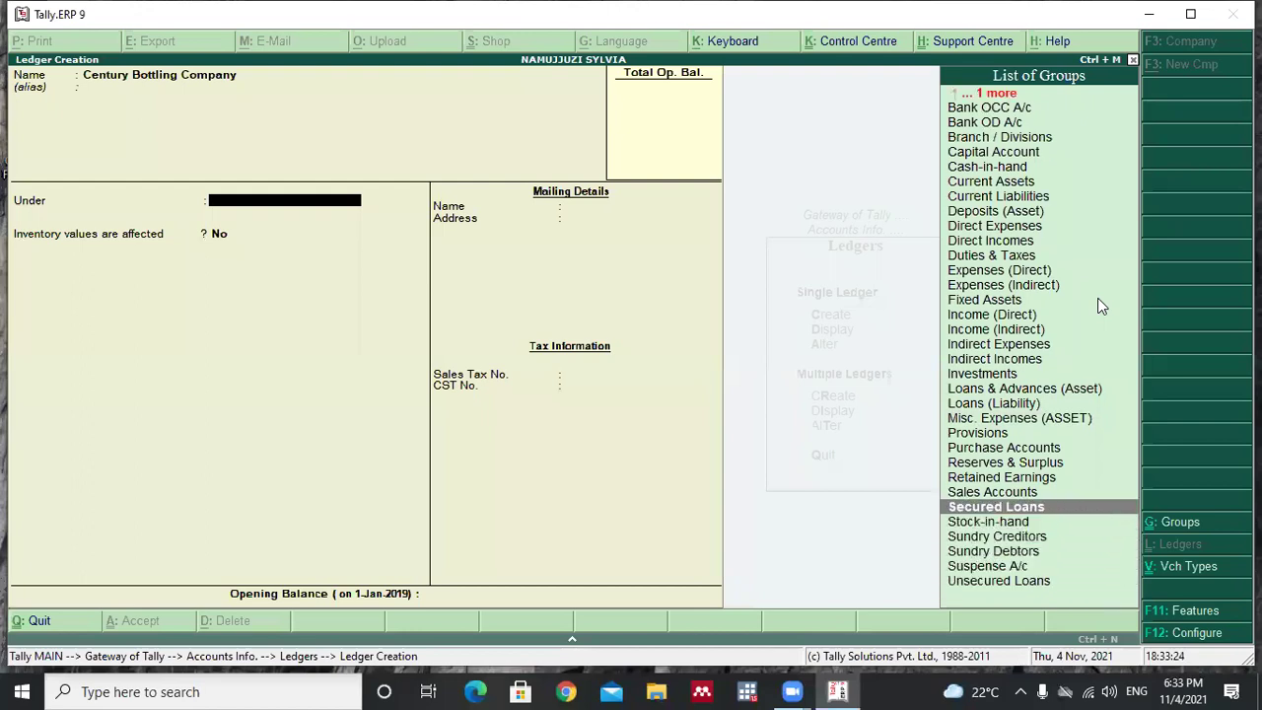
key("Up")
key("Up")
key("Up")
key("Up")
key("Up")
key("Up")
key("Up")
key("Up")
key("Up")
key("Up")
key("Up")
key("Up")
key("Up")
key("Up")
key("Up")
key("Up")
key("Up")
key("Up")
key("Up")
key("Up")
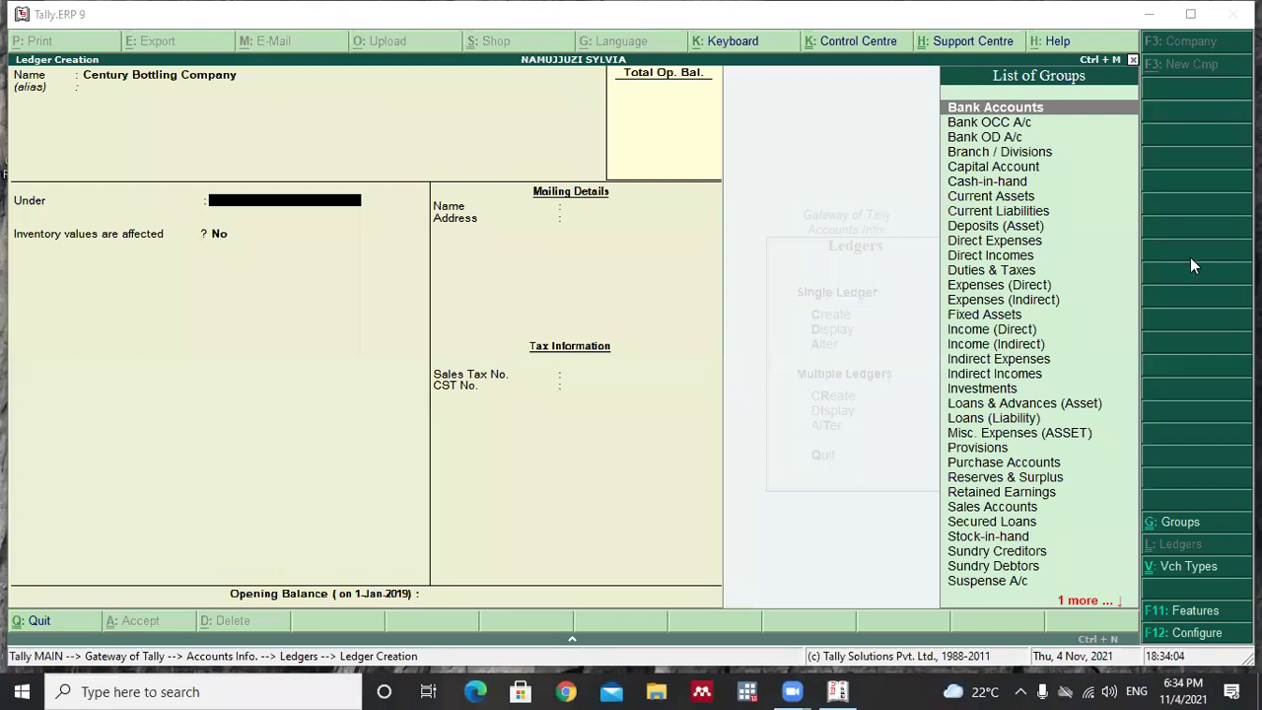
- Discard the unfinished Century Bottling Company ledger and return to the Gateway of Tally
left_click(988, 135)
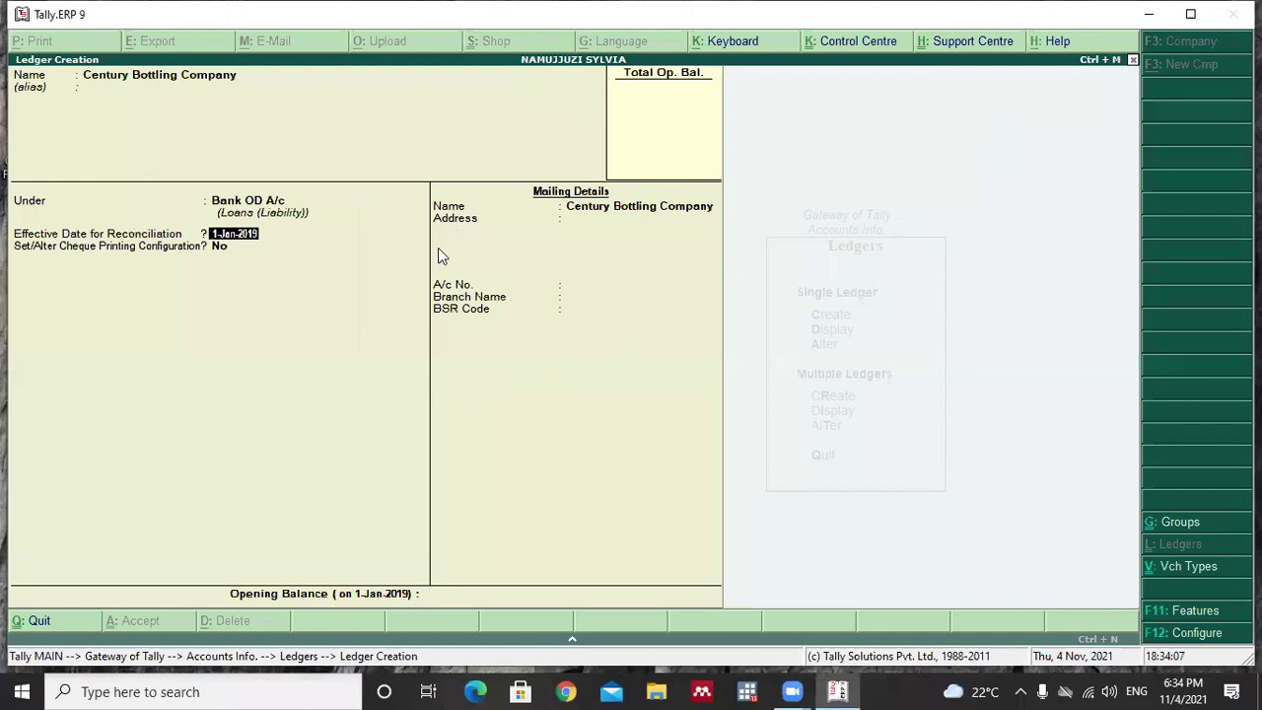
key("BackSpace")
key("BackSpace")
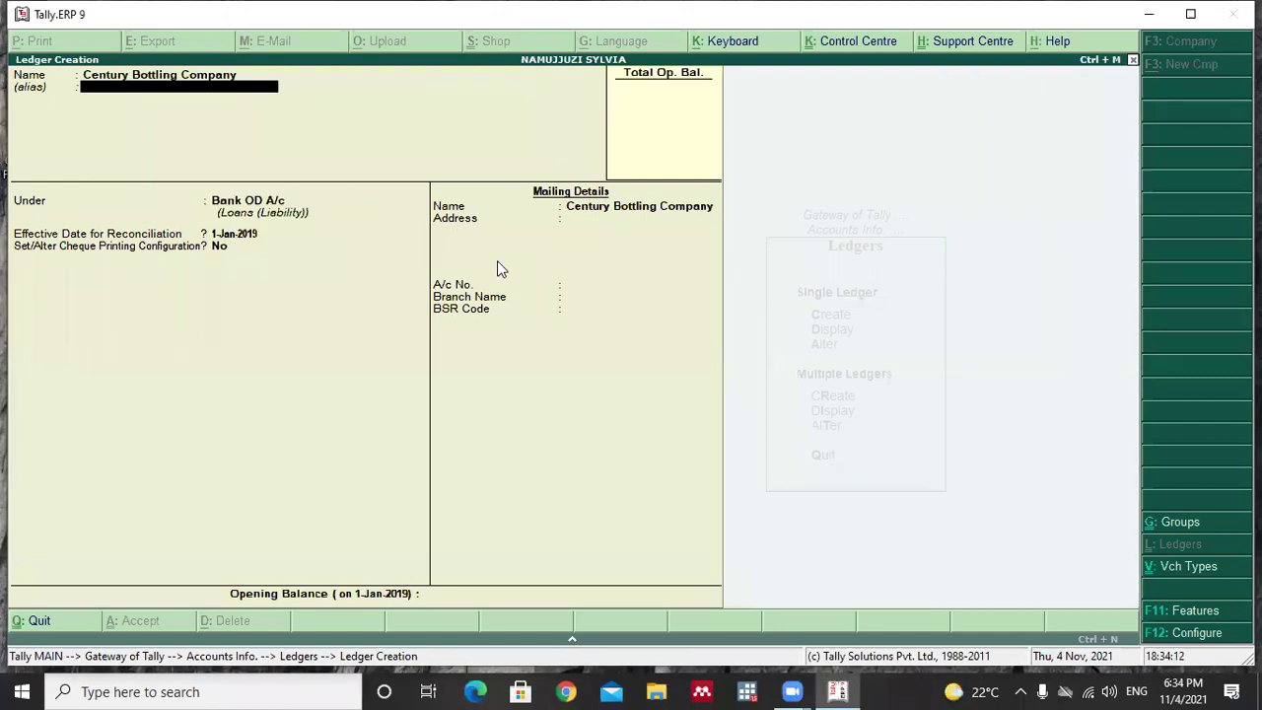
key("Escape")
key("y")
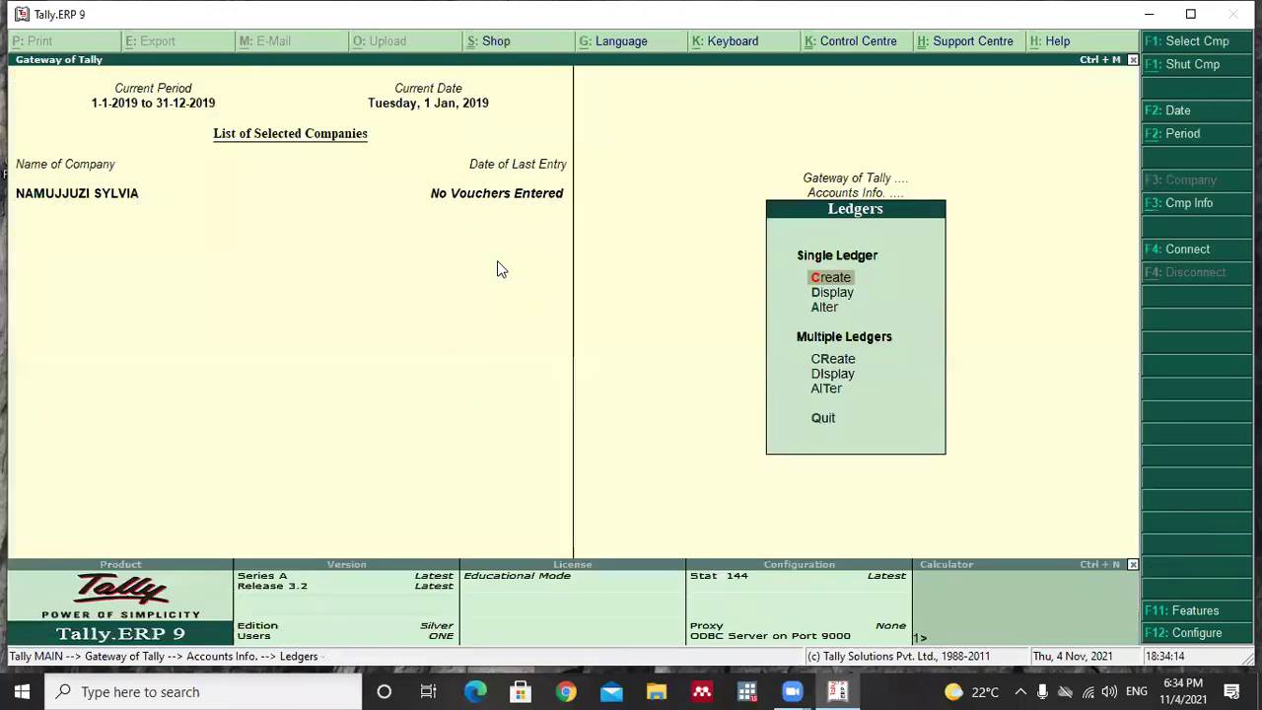
key("Escape")
key("Escape")
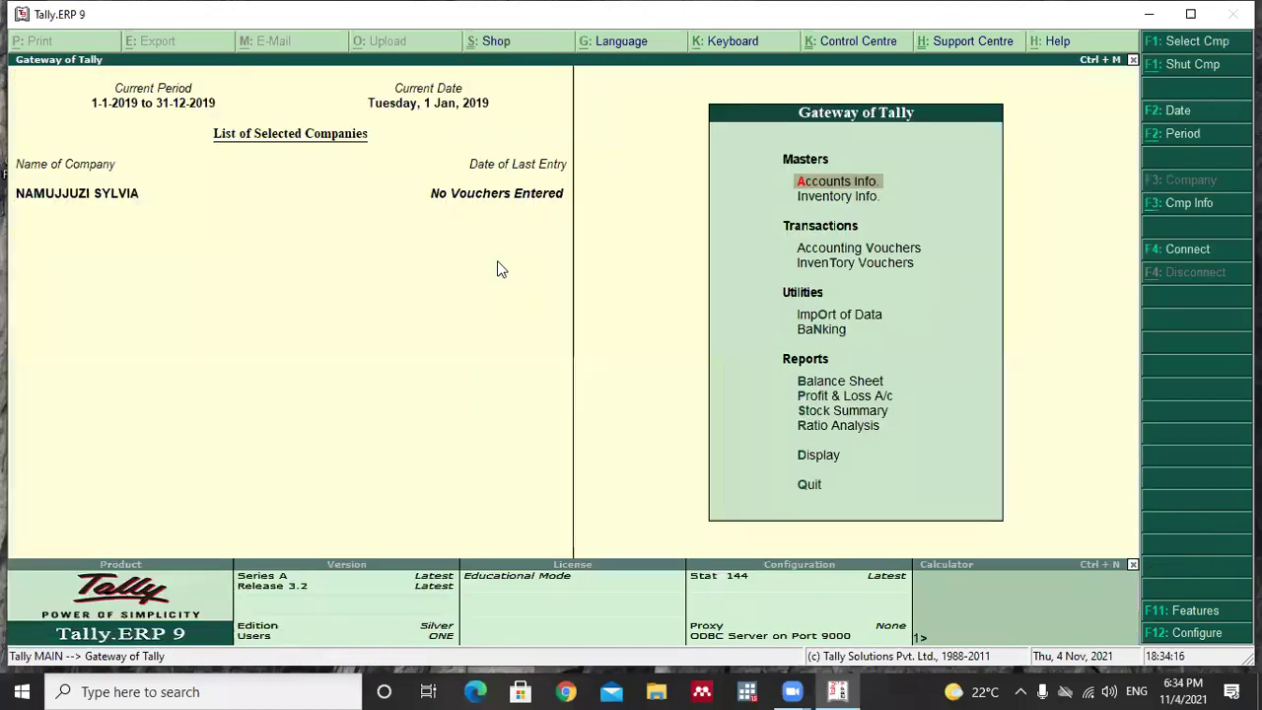
- Start a new single ledger from the Ledgers section of Accounts Info
key("Return")
key("Down")
key("Return")
key("Down")
key("Up")
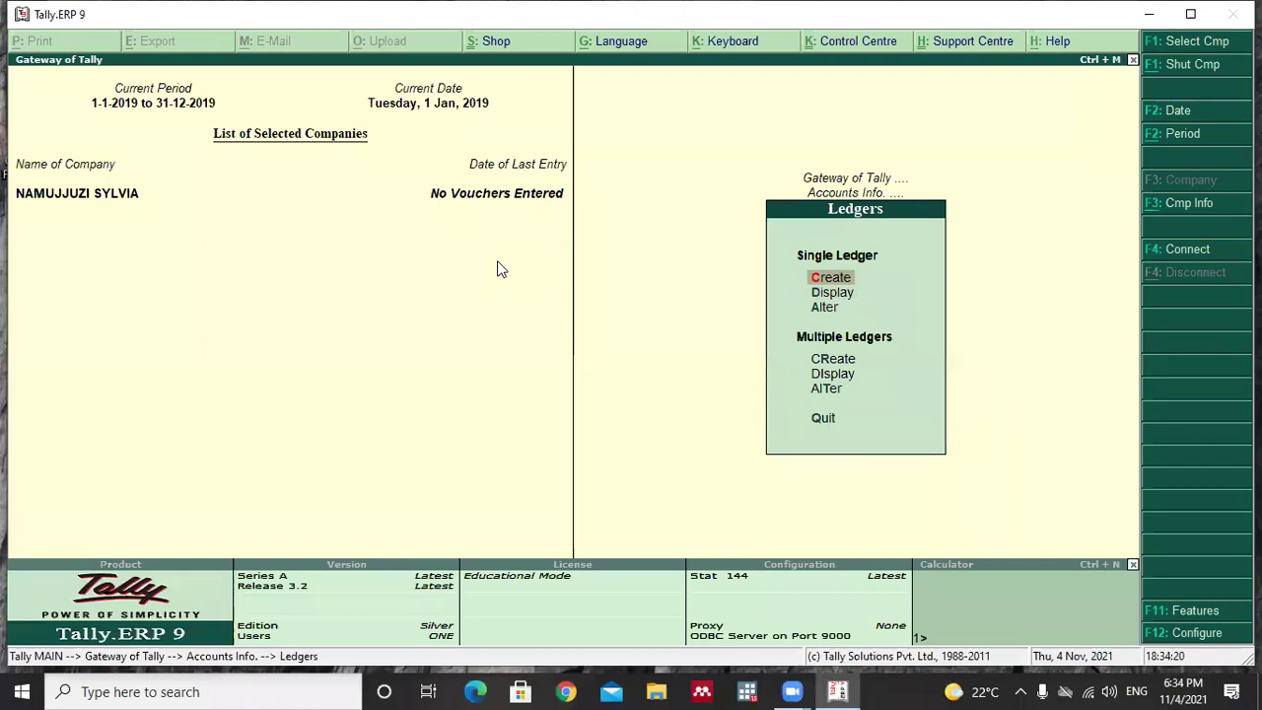
key("Return")
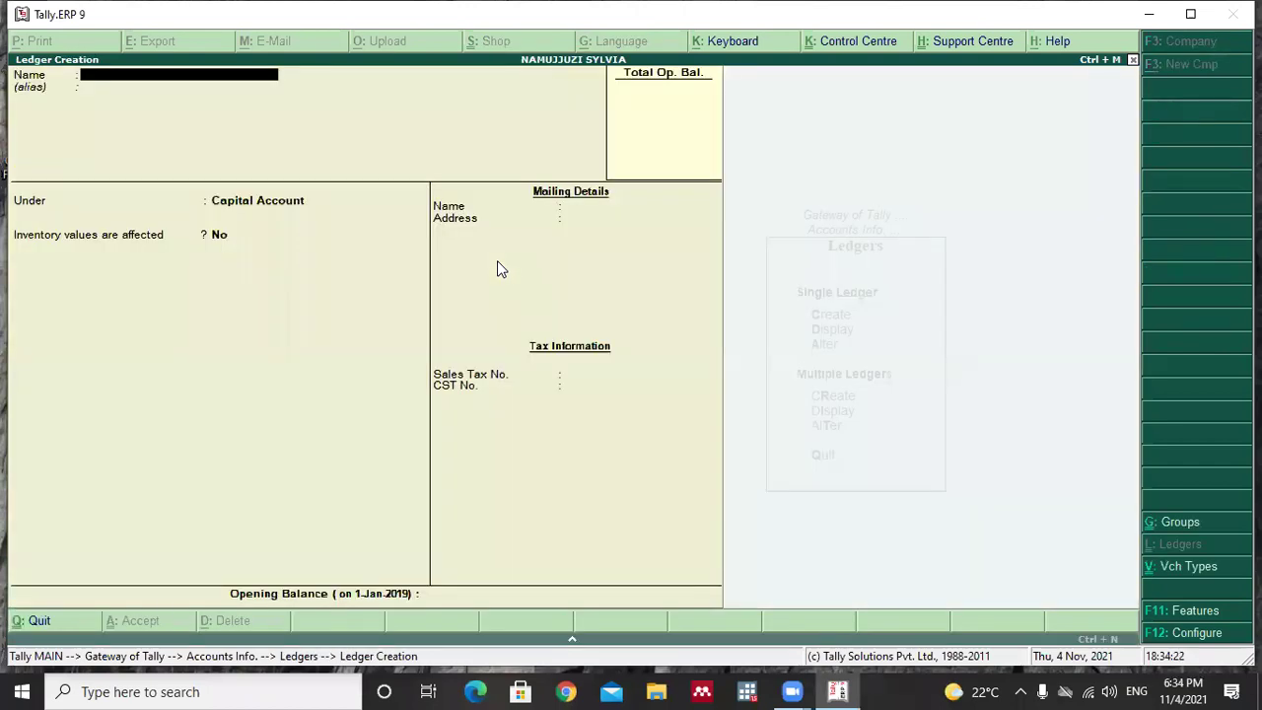
- Name the new ledger Centruy Bottling Company, leave its alias blank, and move on to its parent group
type("S")
key("BackSpace")
type("Centr Bottling Comoany")
key("BackSpace")
key("BackSpace")
key("BackSpace")
key("BackSpace")
key("BackSpace")
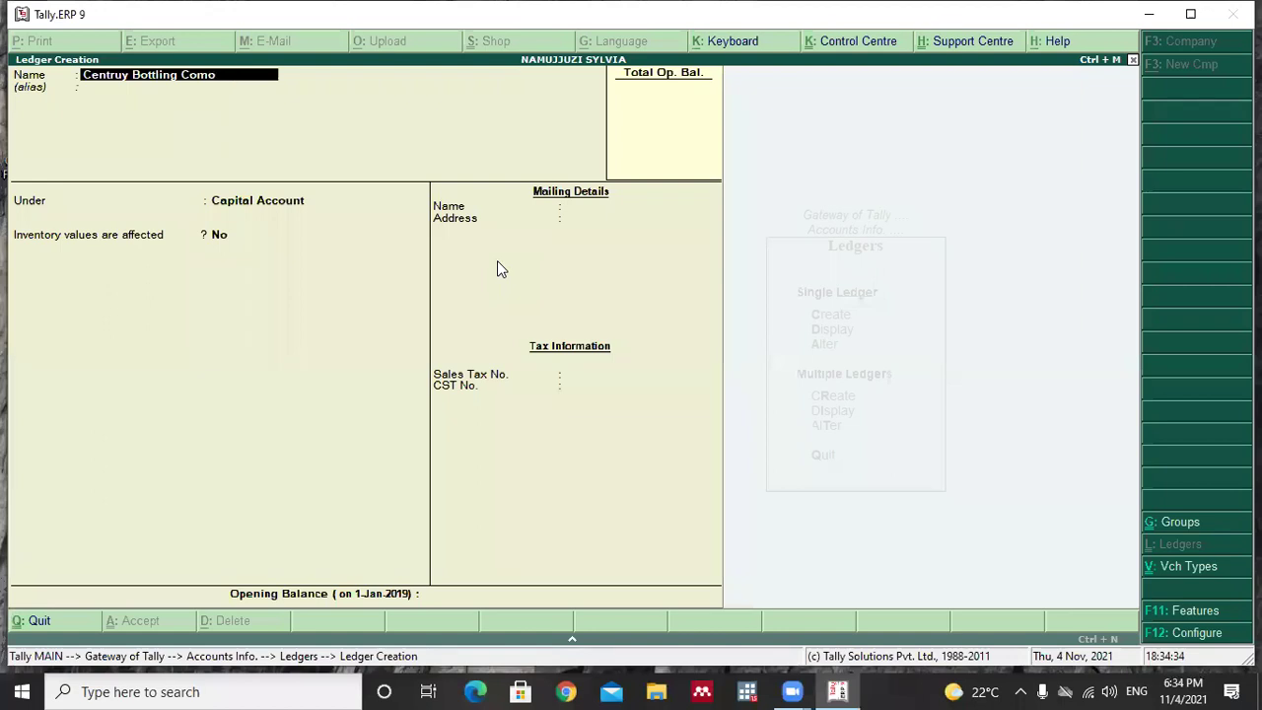
type("mpany")
key("Return")
key("Return")
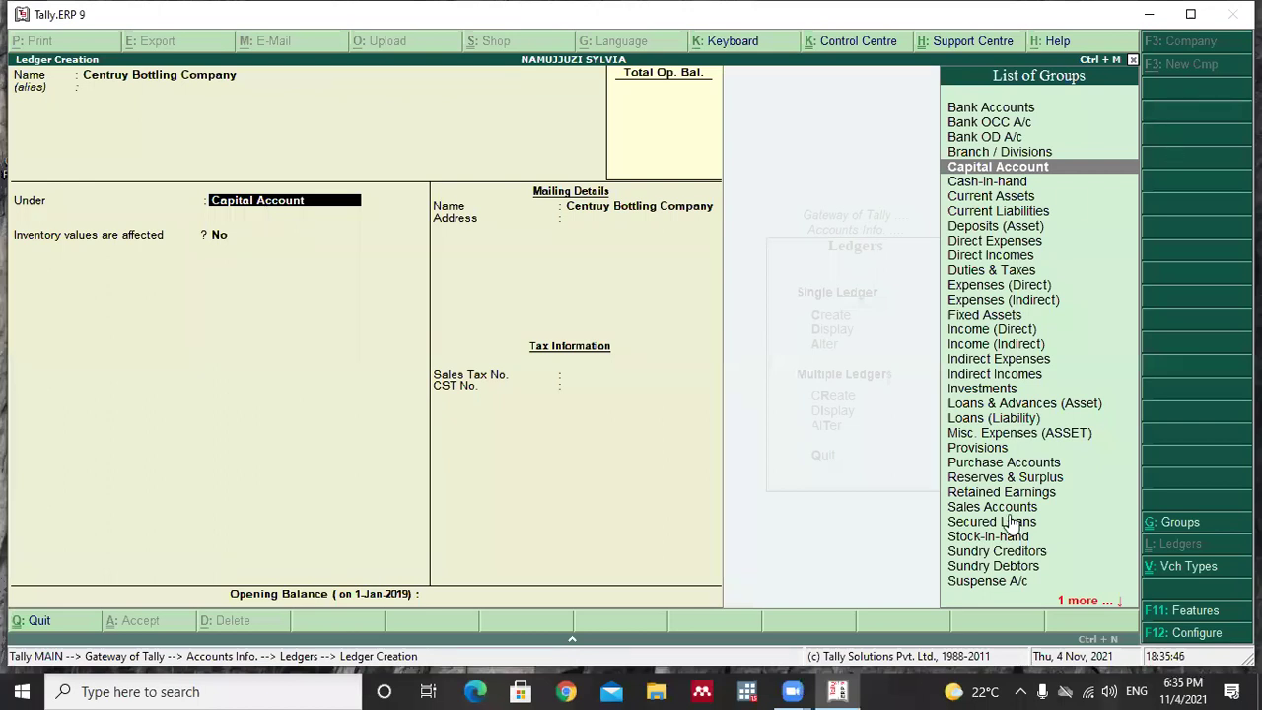
- Look through the parent groups available for the ledger, from Capital Account down to Unsecured Loans and back up
key("Down")
key("Down")
key("Down")
key("Down")
key("Down")
key("Down")
key("Down")
key("Down")
key("Down")
key("Down")
key("Down")
key("Down")
key("Down")
key("Down")
key("Down")
key("Down")
key("Down")
key("Down")
key("Down")
key("Down")
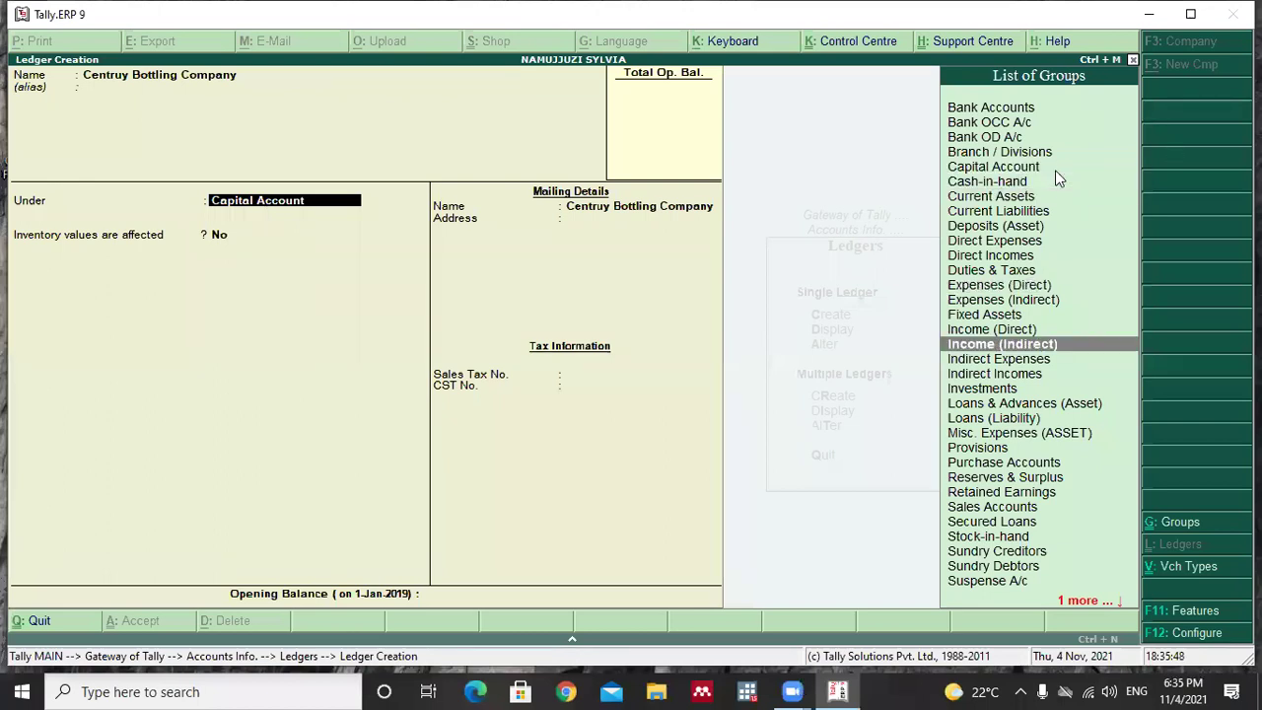
key("Down")
key("Down")
key("Down")
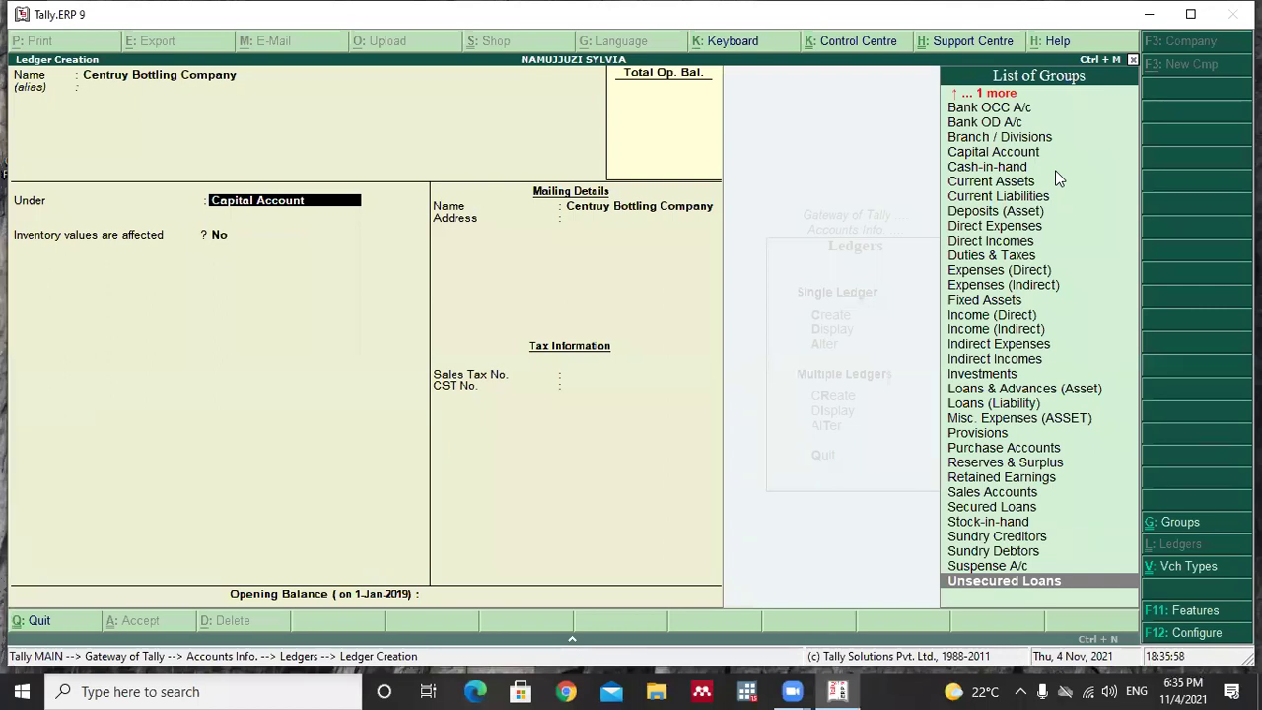
key("Up")
key("Up")
key("Up")
key("Up")
key("Up")
key("Up")
key("Up")
key("Up")
key("Up")
key("Up")
key("Up")
key("Up")
key("Up")
key("Up")
key("Up")
key("Up")
key("Up")
key("Up")
key("Up")
key("Up")
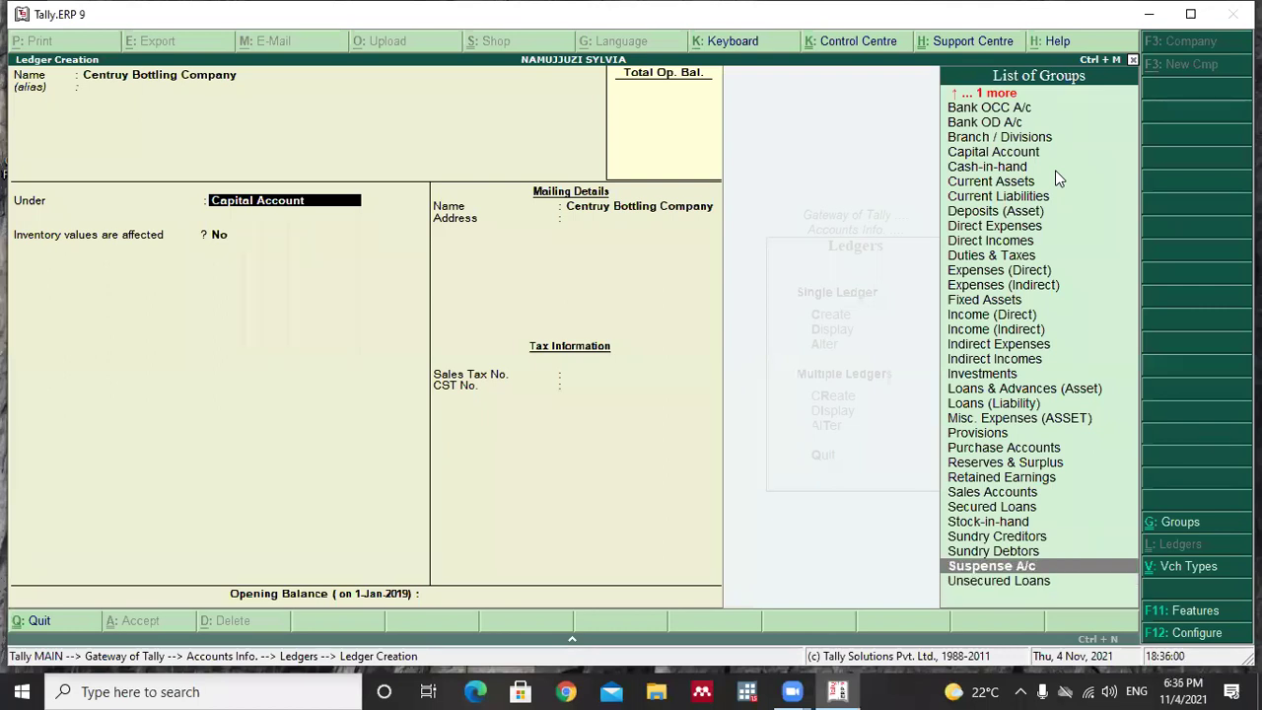
- Go down the group list again from Bank OCC A/c and point out Sundry Creditors as a possible parent group
key("Down")
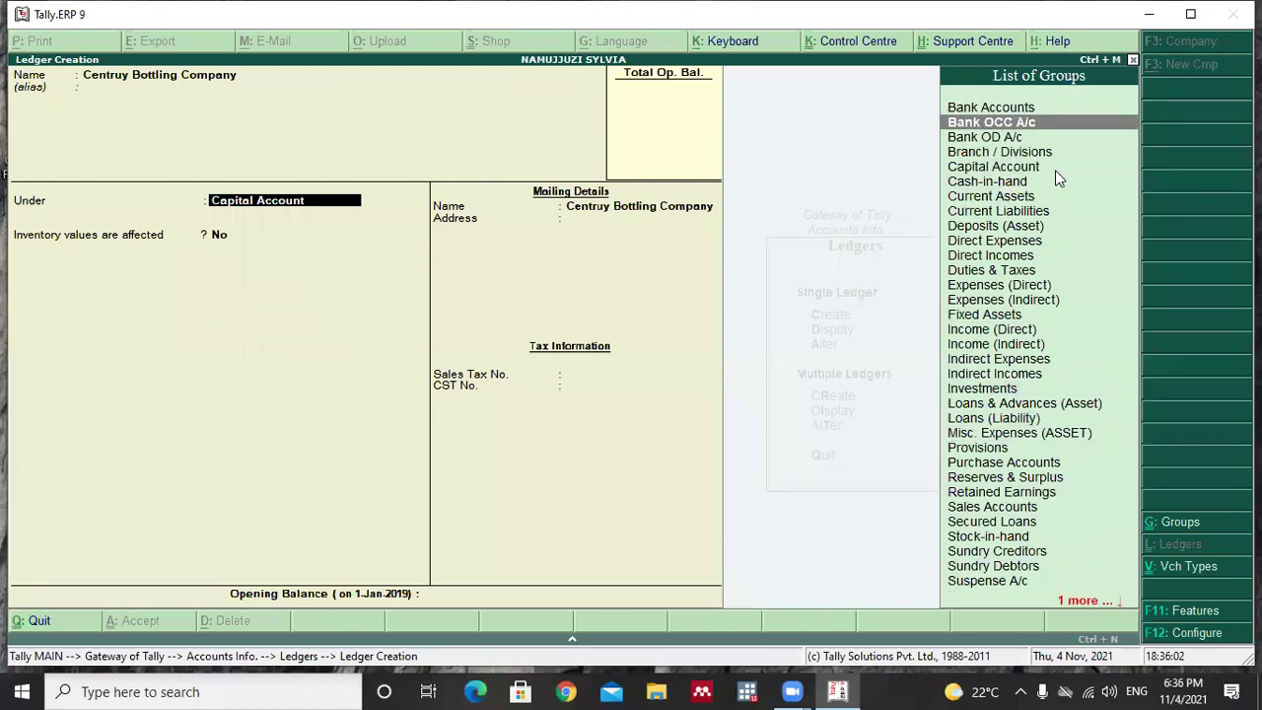
key("Down")
key("Down")
key("Down")
key("Down")
key("Down")
key("Down")
key("Down")
key("Down")
key("Down")
key("Down")
key("Down")
key("Down")
key("Down")
key("Down")
key("Down")
key("Down")
key("Down")
key("Down")
key("Down")
key("Down")
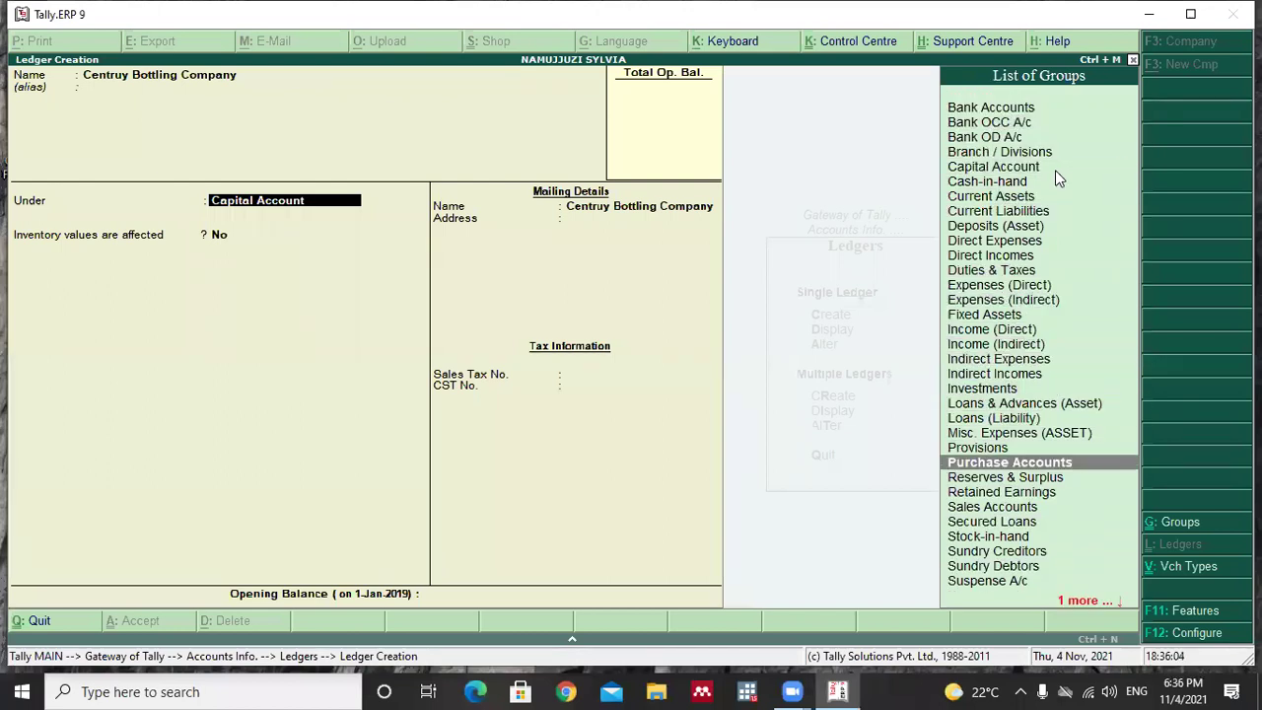
key("Up")
key("Up")
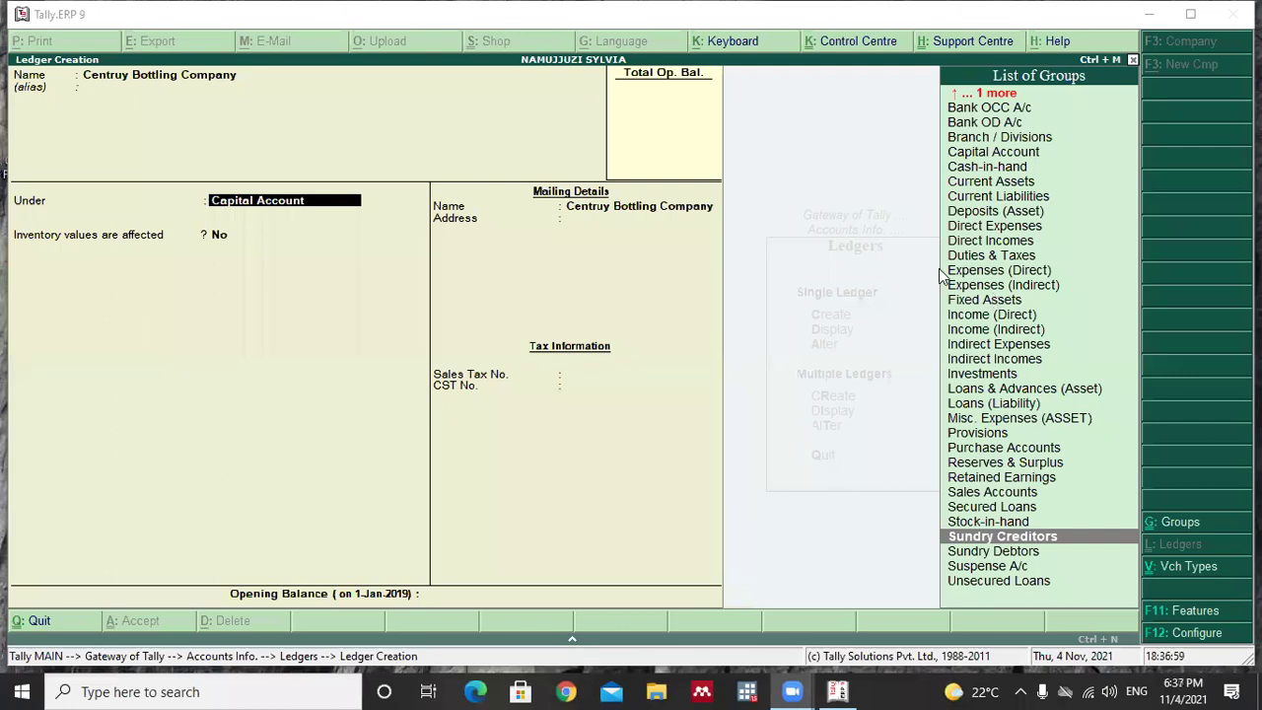
left_click(715, 143)
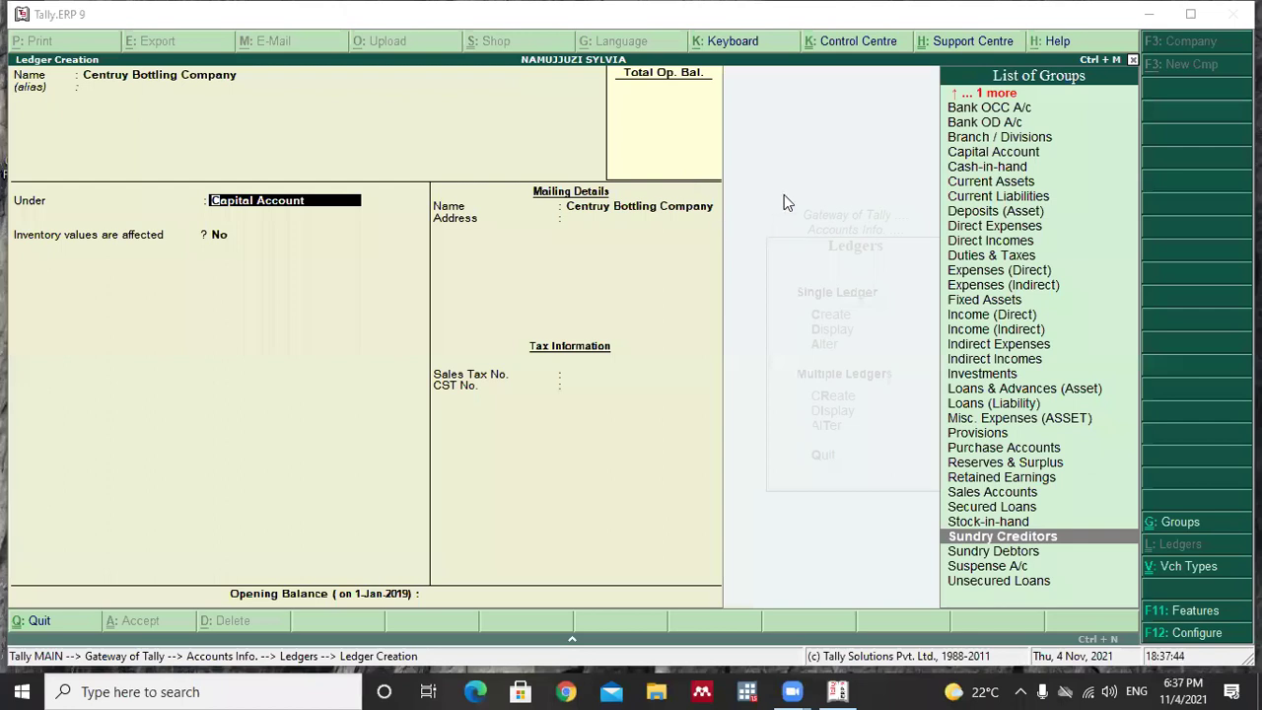
- Discard the unfinished Centruy Bottling Company ledger and return to the Gateway of Tally
key("Escape")
key("y")
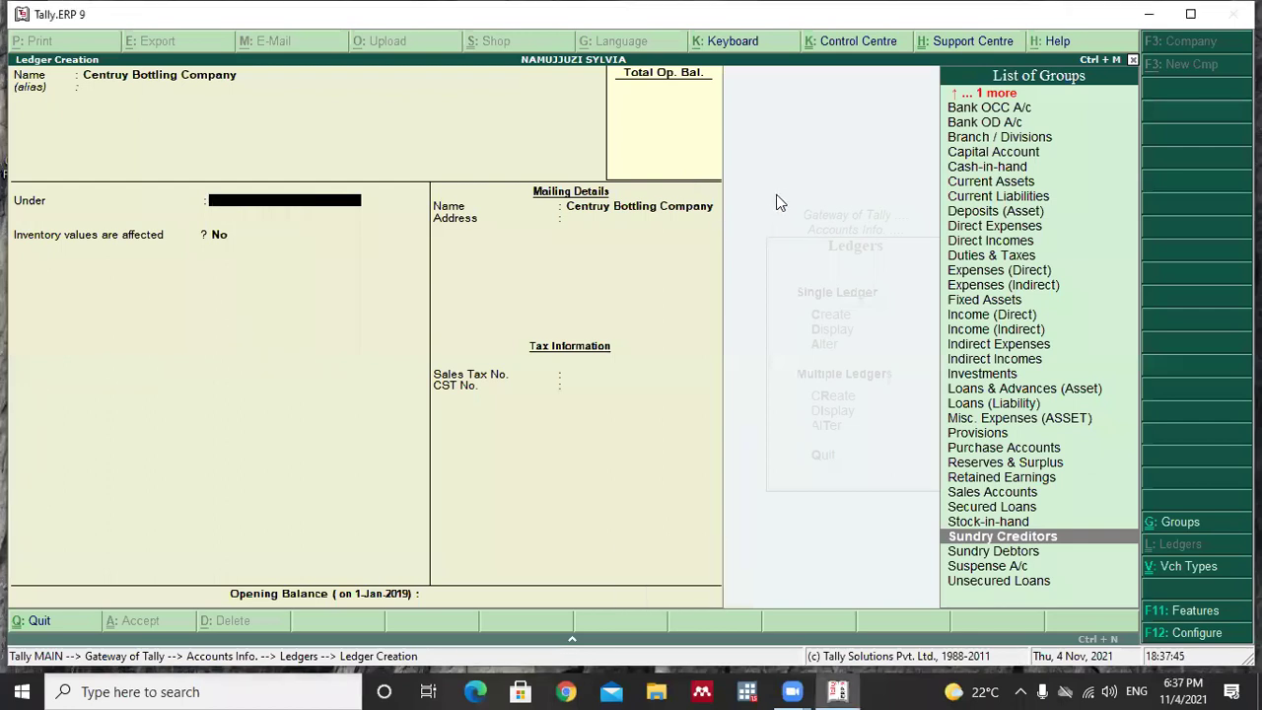
key("Escape")
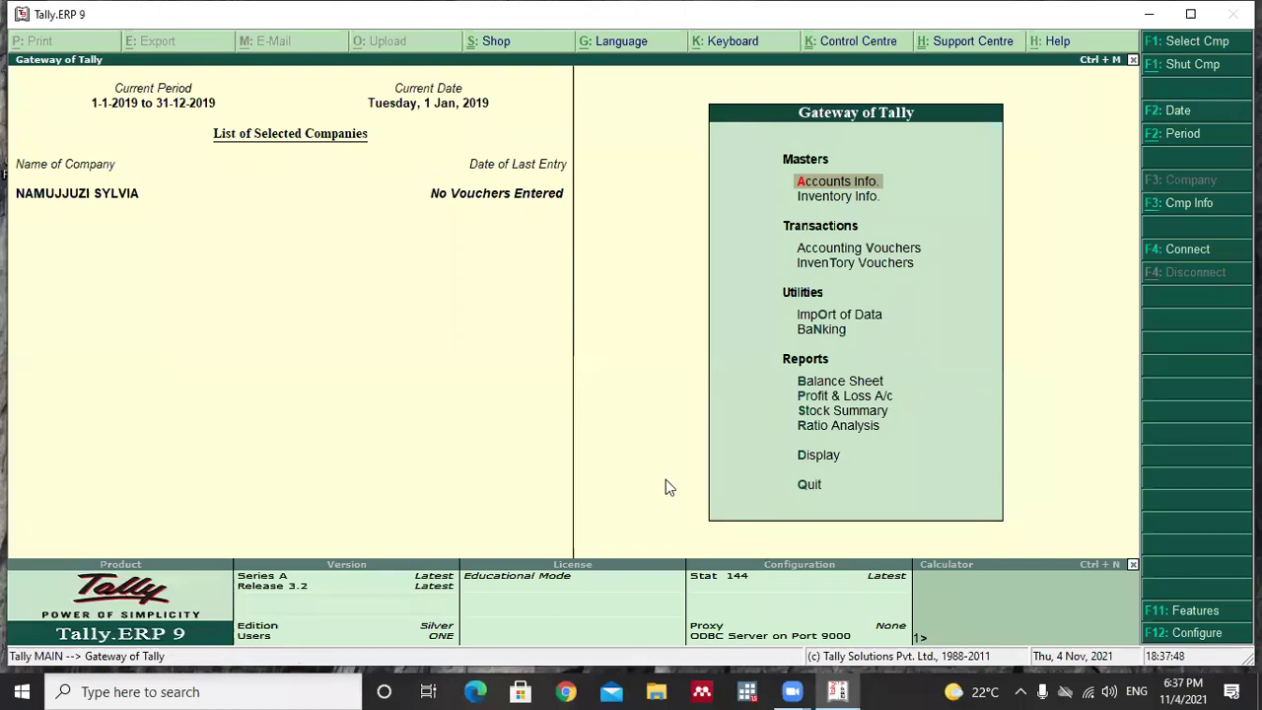
left_click(837, 183)
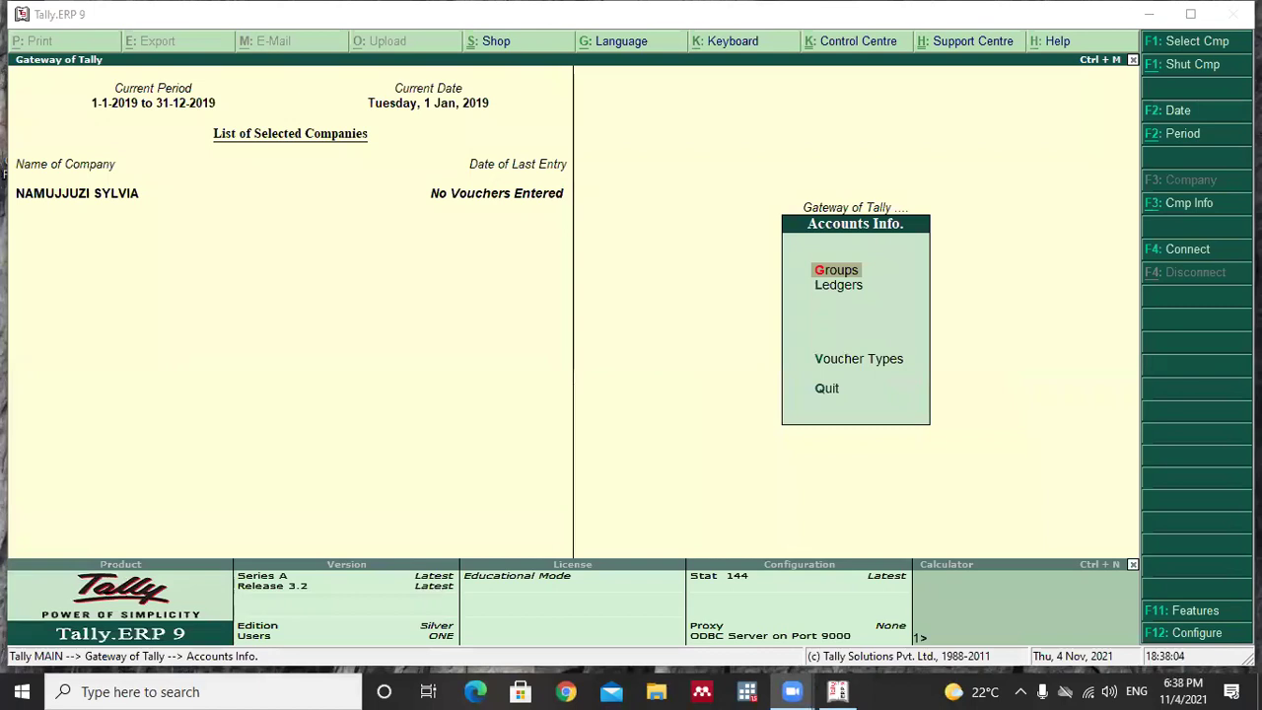
left_click(850, 286)
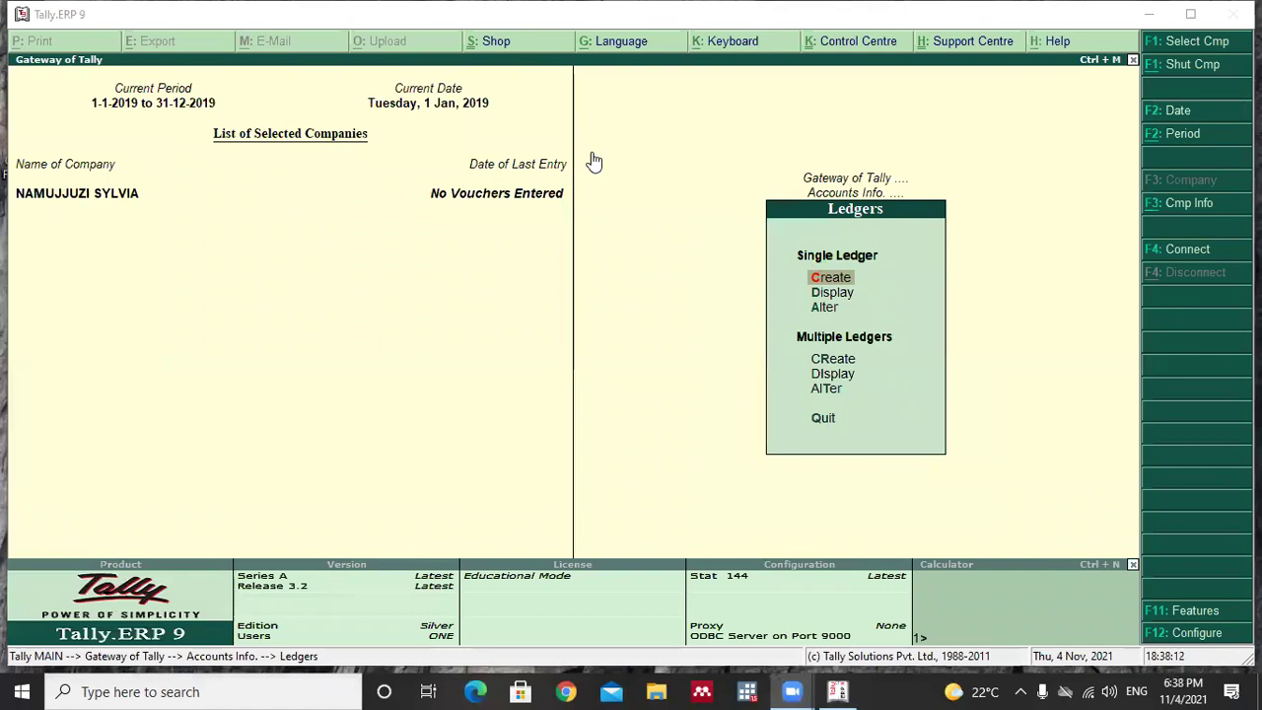
left_click(830, 280)
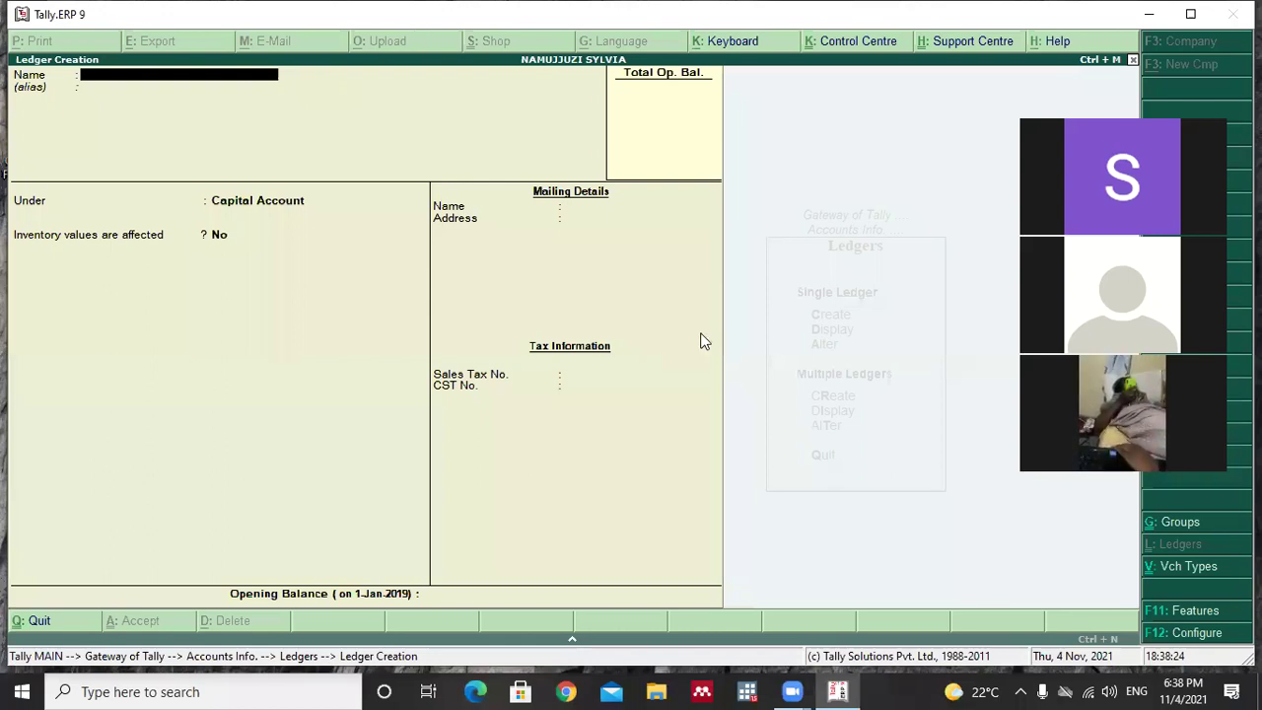
key("Escape")
key("y")
key("Escape")
key("Escape")
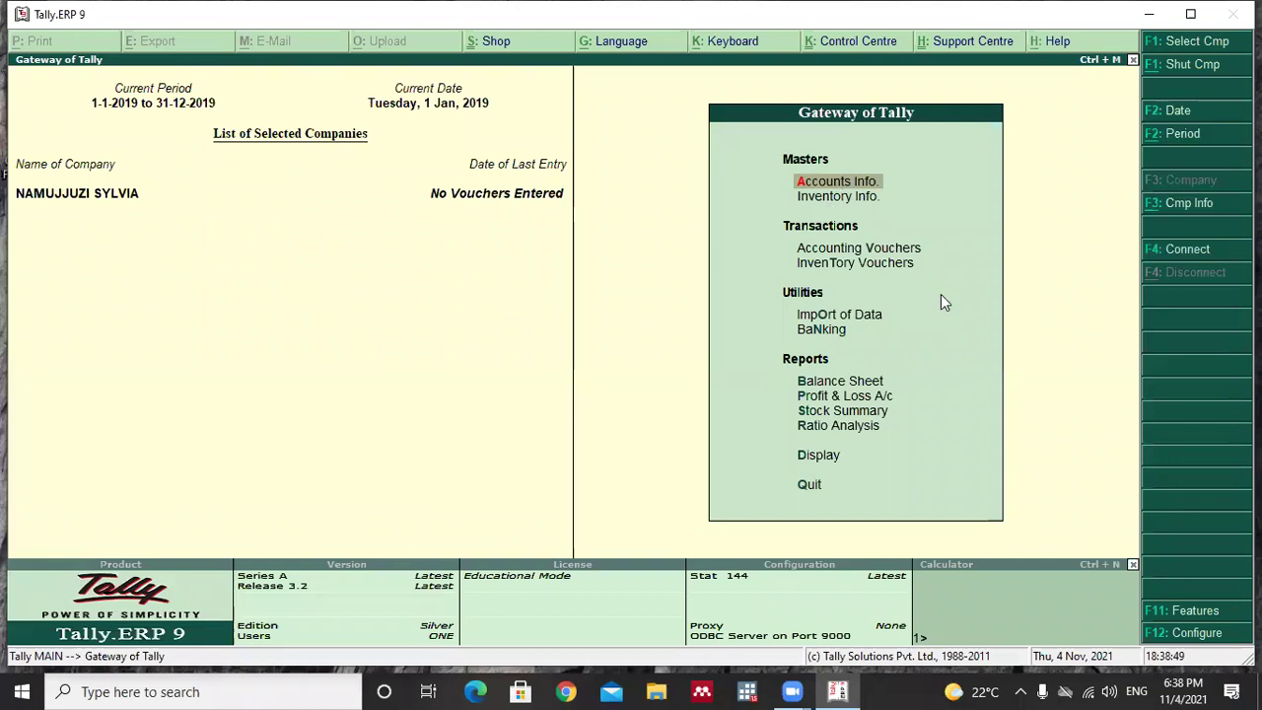
- Start a new single ledger from the Ledgers section of Accounts Info
key("Return")
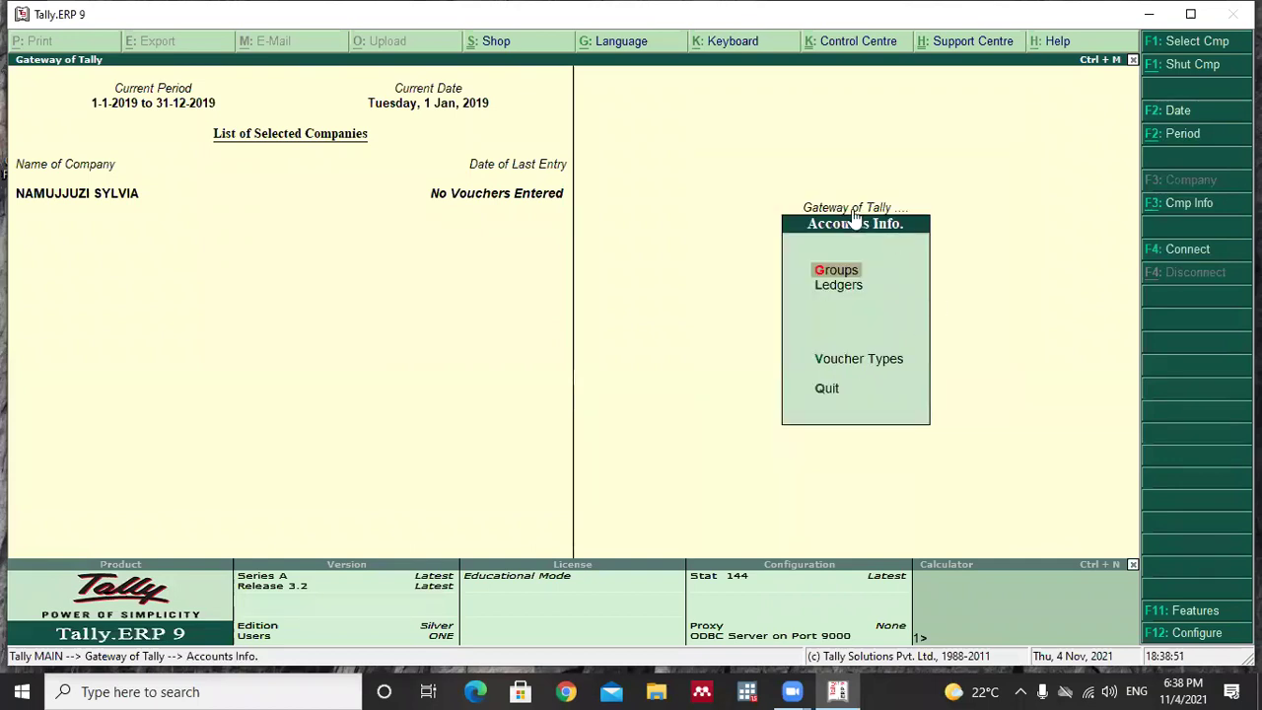
left_click(839, 292)
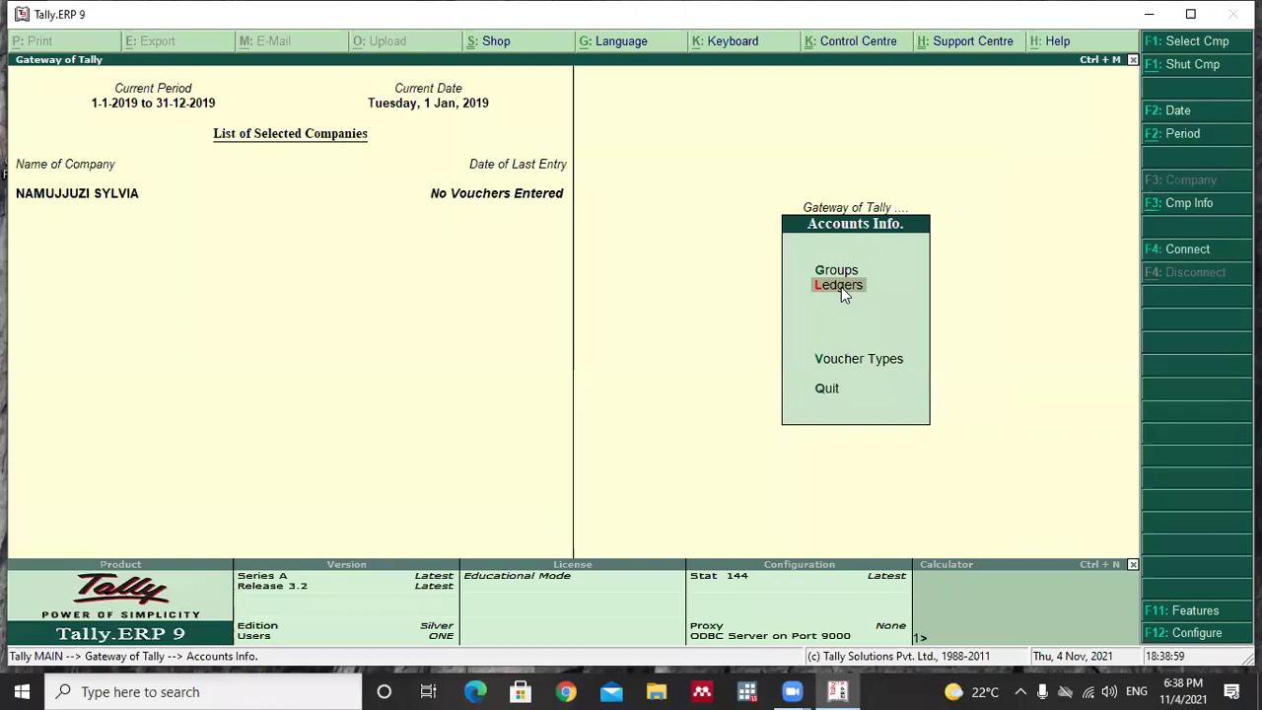
left_click(841, 287)
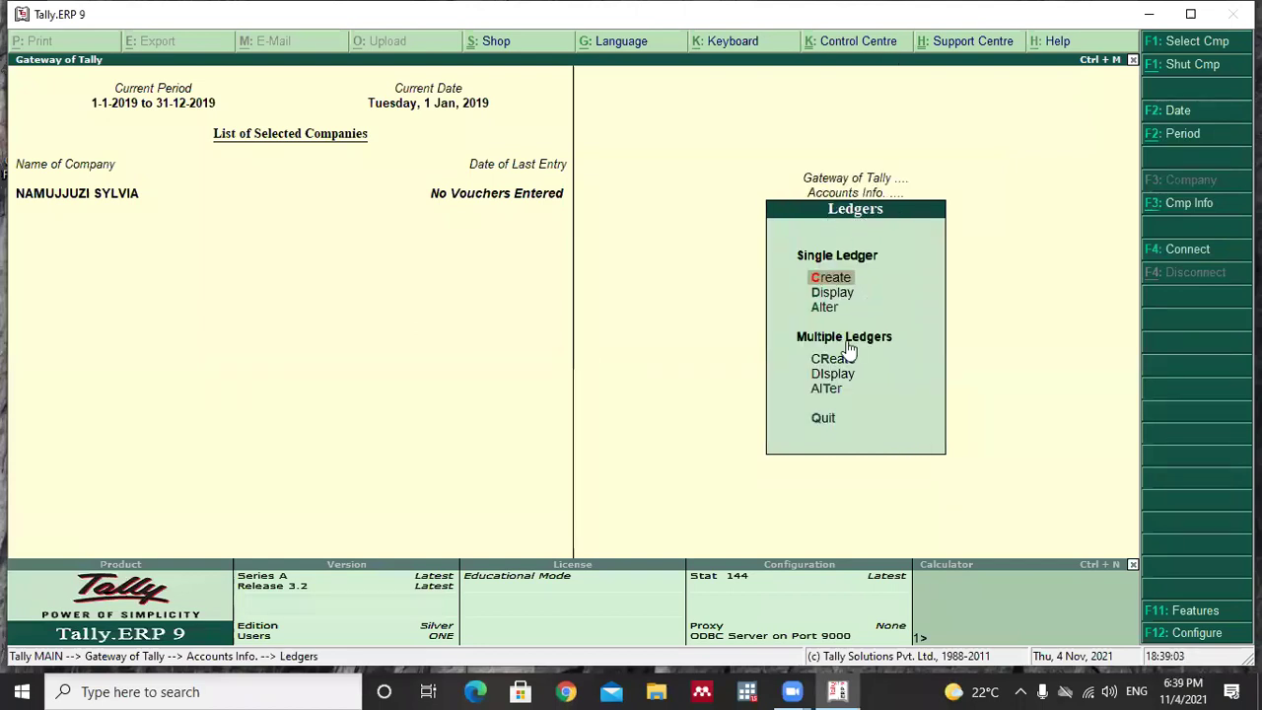
left_click(830, 280)
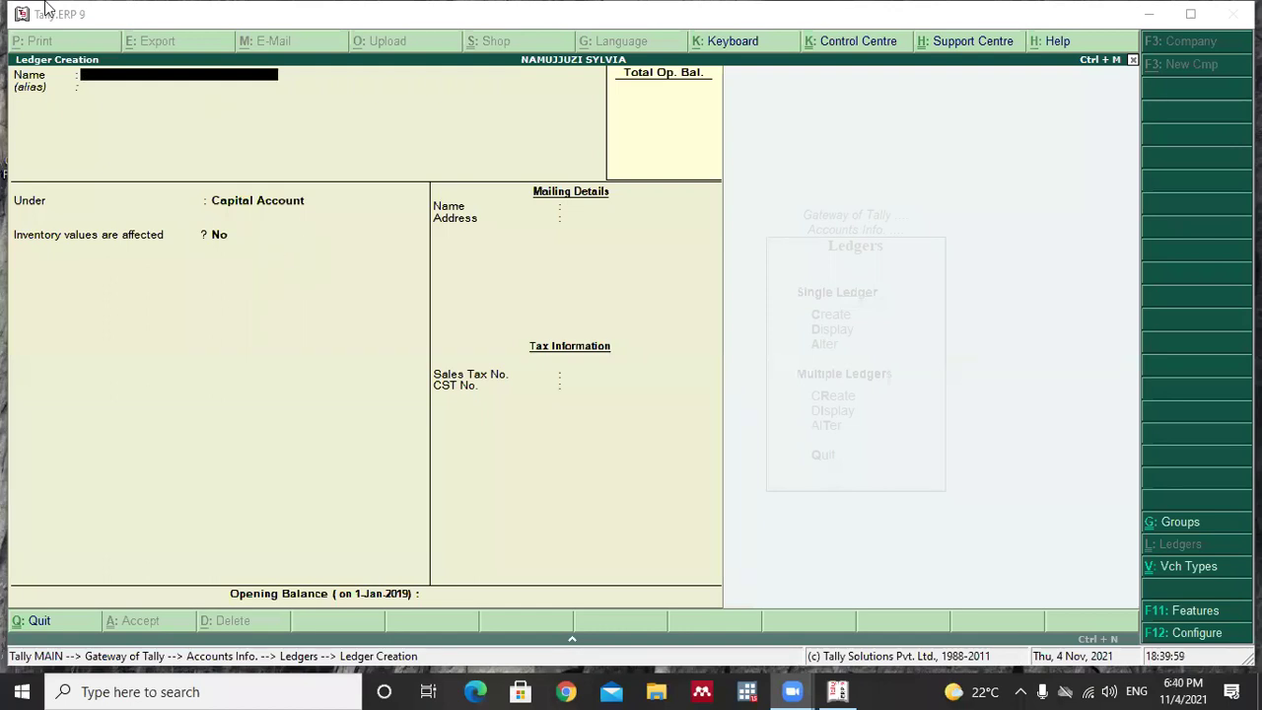
- Name the new ledger Century Bottling Company, leave its alias blank, and move on to its parent group
type("Cent")
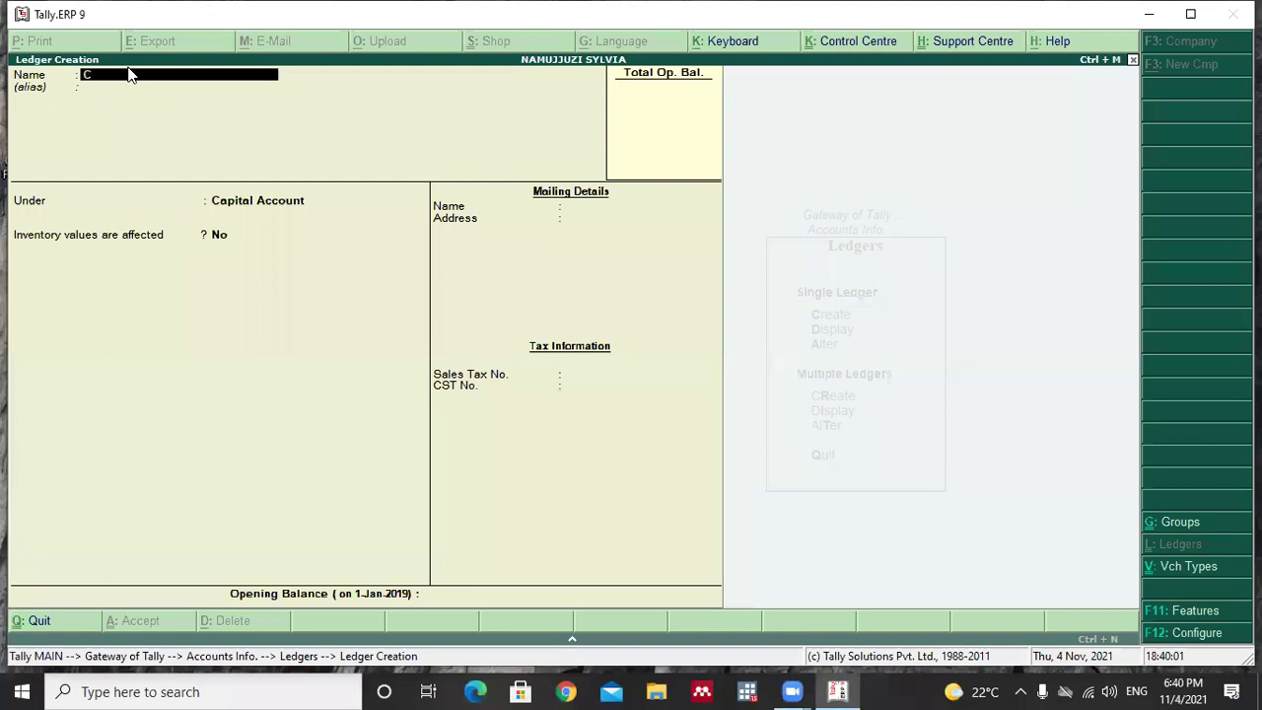
key("BackSpace")
key("BackSpace")
key("BackSpace")
type("ury Bottling Company")
key("Return")
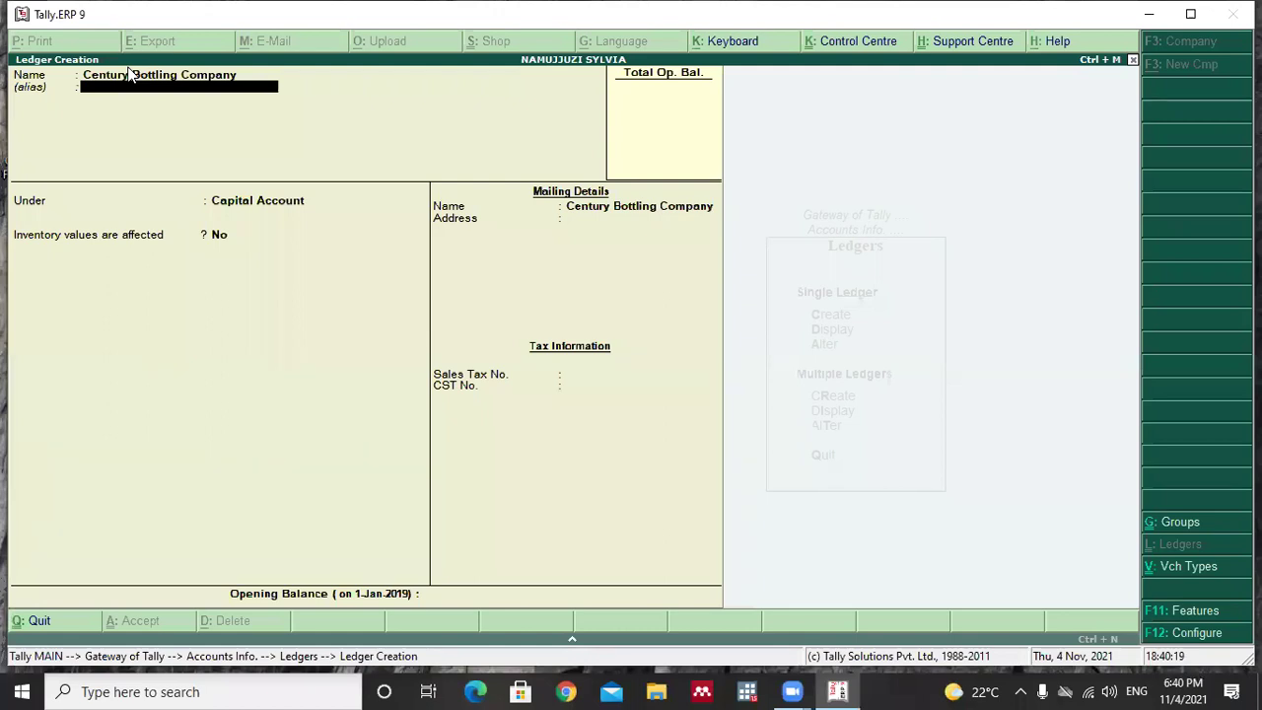
key("Return")
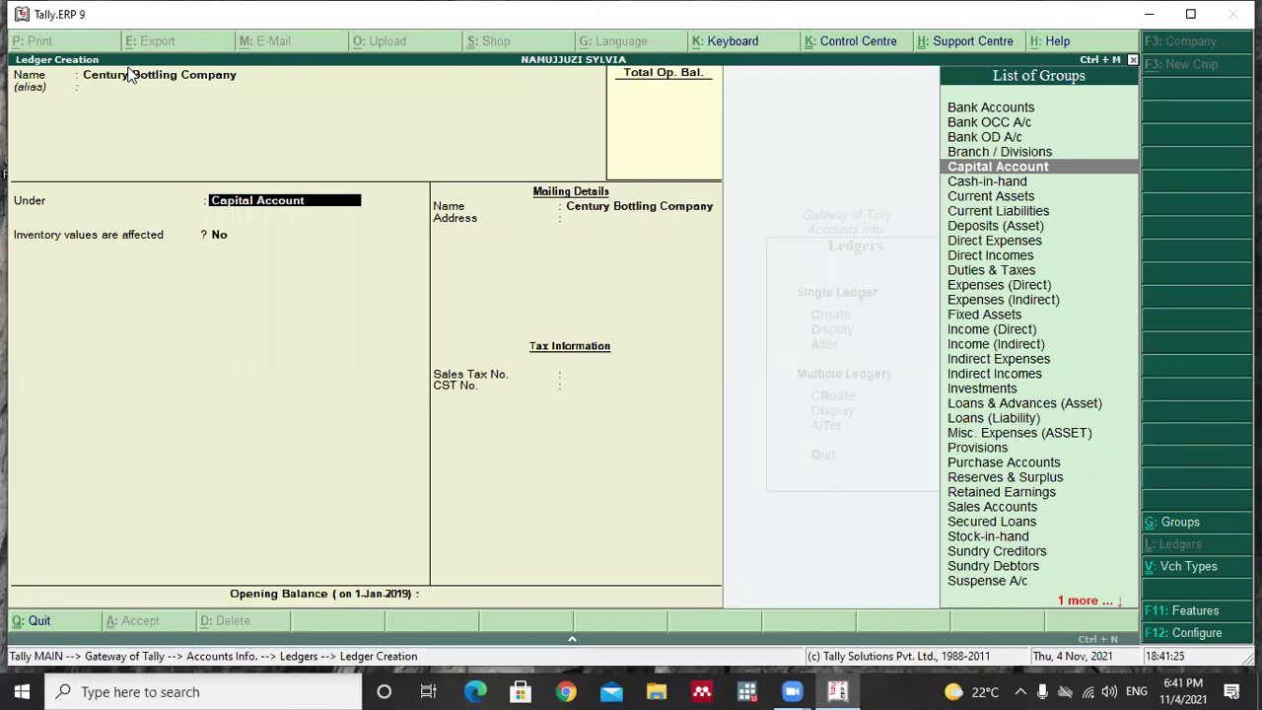
- Review the parent groups for Century Bottling Company down to Unsecured Loans, and highlight Sundry Creditors
key("Down")
key("Down")
key("Down")
key("Down")
key("Down")
key("Down")
key("Down")
key("Down")
key("Down")
key("Down")
key("Down")
key("Down")
key("Down")
key("Down")
key("Down")
key("Down")
key("Down")
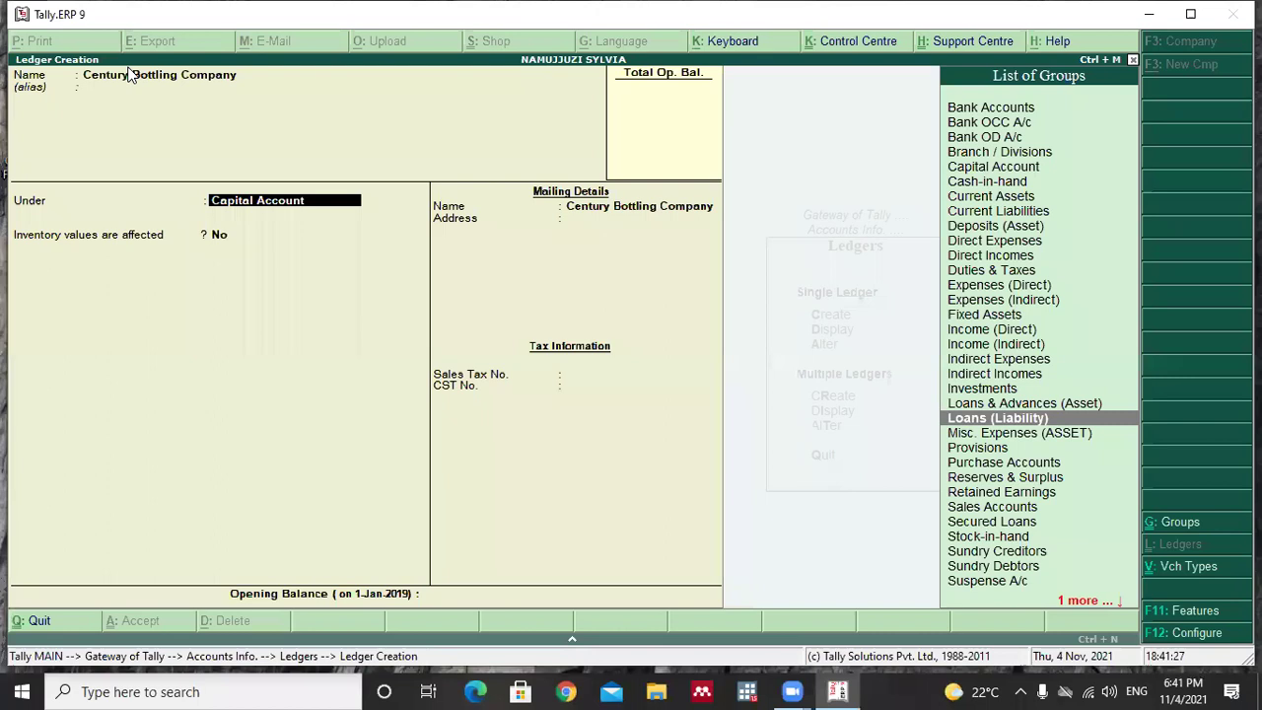
key("Down")
key("Down")
key("Down")
key("Down")
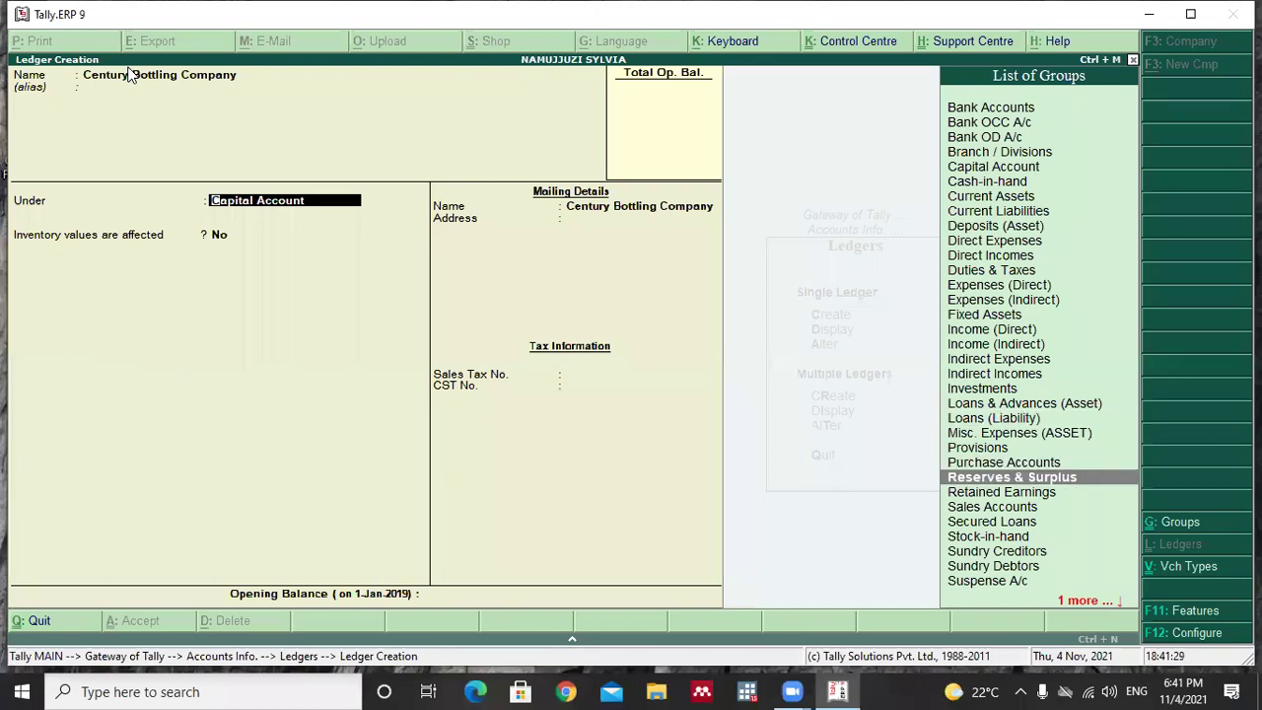
key("Down")
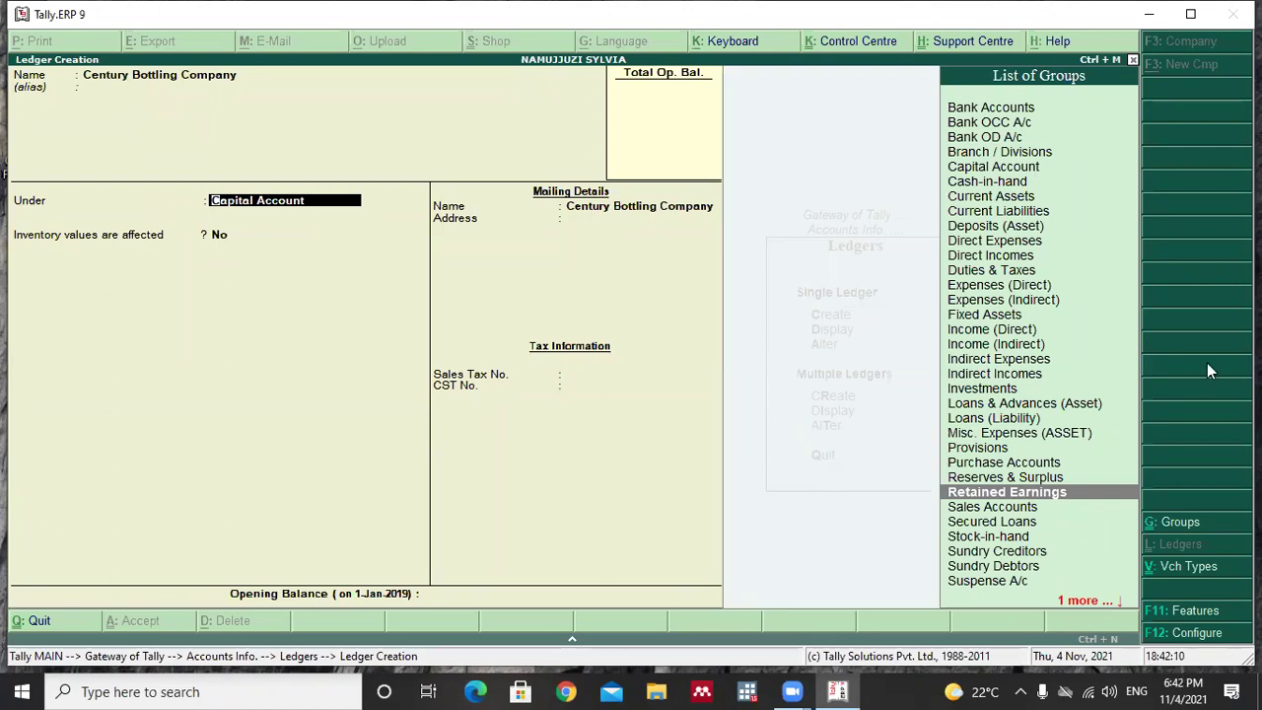
key("Down")
key("Down")
key("Down")
key("Down")
key("Down")
key("Down")
key("Down")
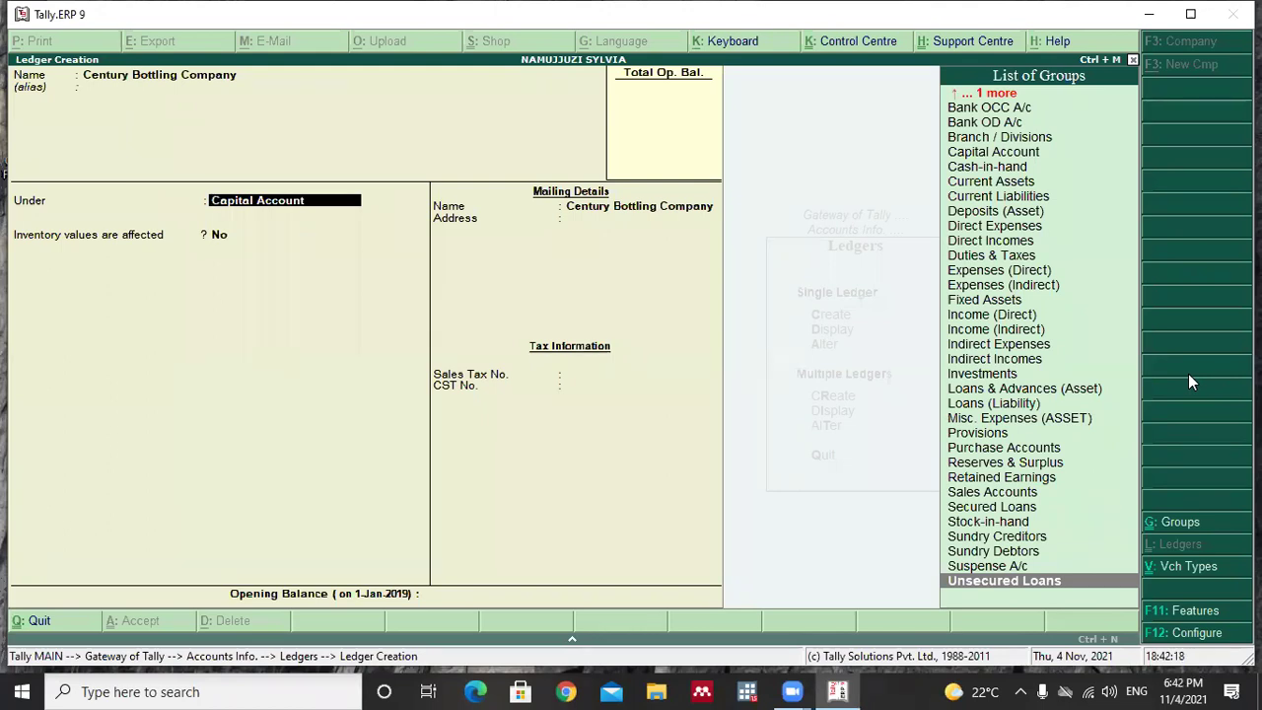
key("Up")
key("Up")
key("Up")
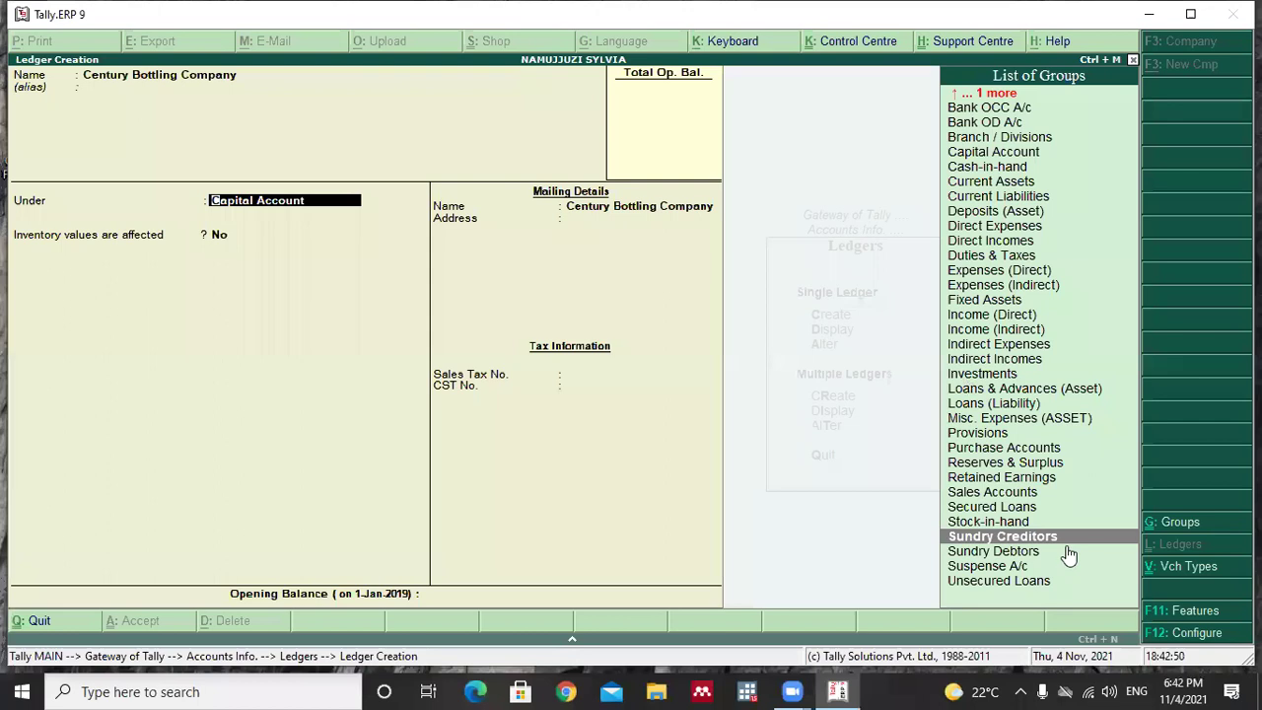
- Review the parent groups between Sundry Creditors and Current Liabilities for the Century Bottling Company ledger
key("Up")
key("Up")
key("Up")
key("Up")
key("Up")
key("Up")
key("Up")
key("Up")
key("Up")
key("Up")
key("Up")
key("Up")
key("Up")
key("Up")
key("Up")
key("Up")
key("Up")
key("Up")
key("Up")
key("Up")
key("Up")
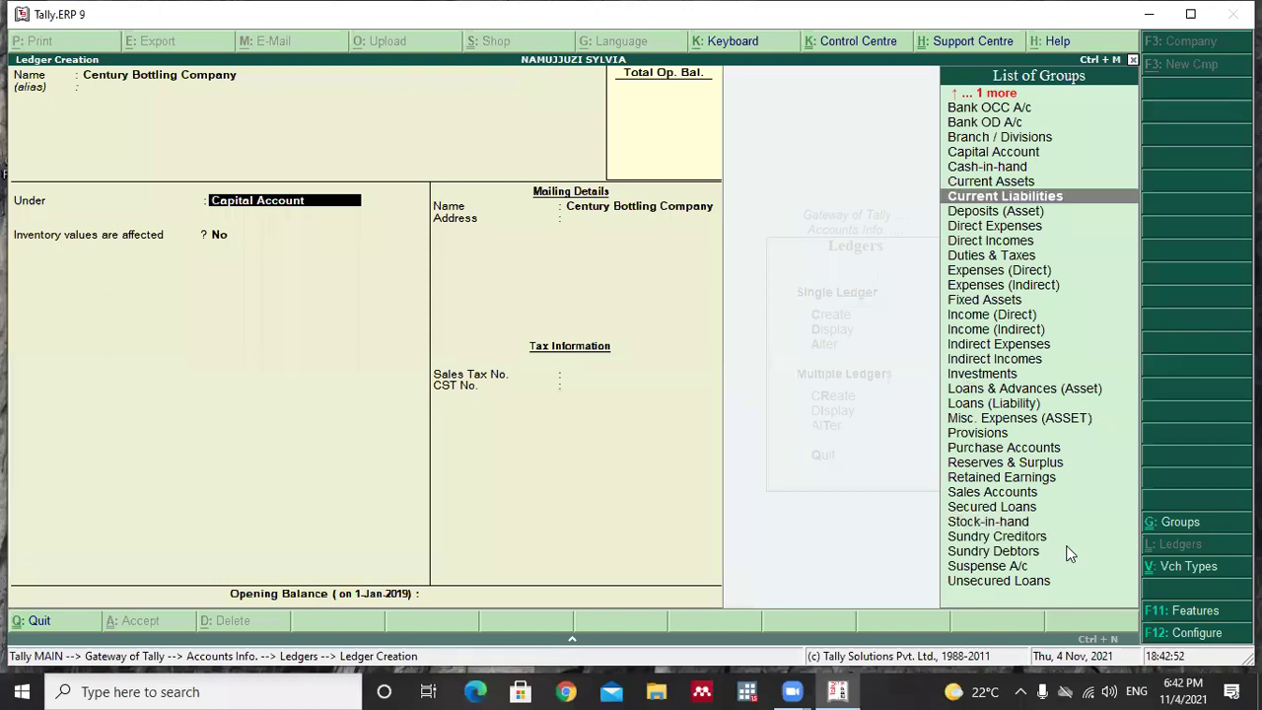
key("Down")
key("Down")
key("Down")
key("Down")
key("Down")
key("Down")
key("Down")
key("Down")
key("Down")
key("Down")
key("Down")
key("Down")
key("Down")
key("Down")
key("Down")
key("Down")
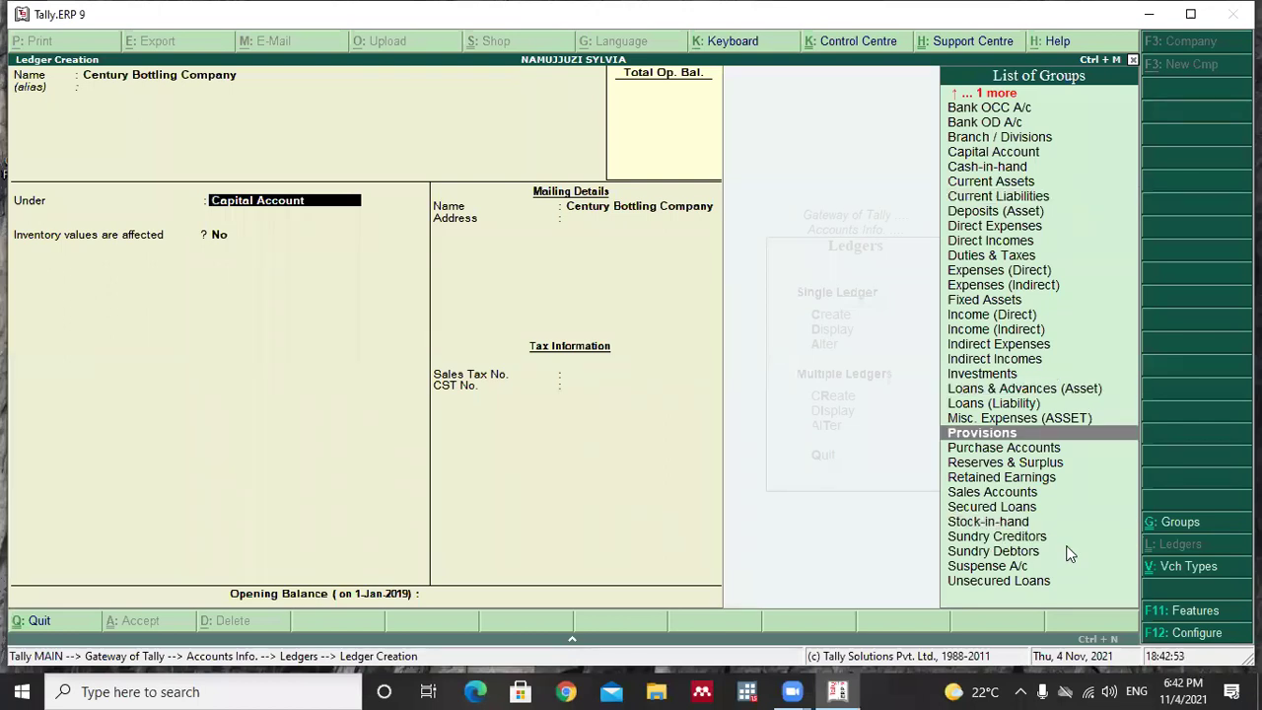
- Place the Century Bottling Company ledger under the Sundry Creditors group
key("Down")
key("Down")
key("Down")
key("Down")
key("Down")
key("Down")
key("Down")
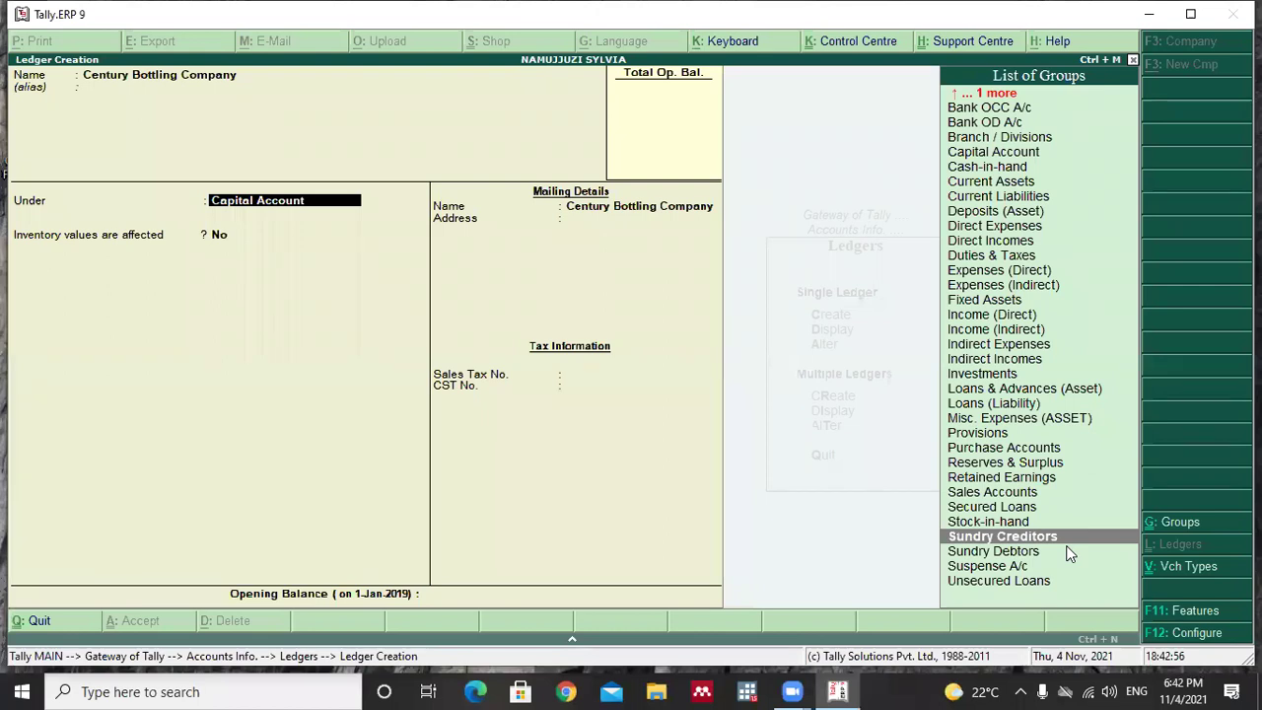
key("Return")
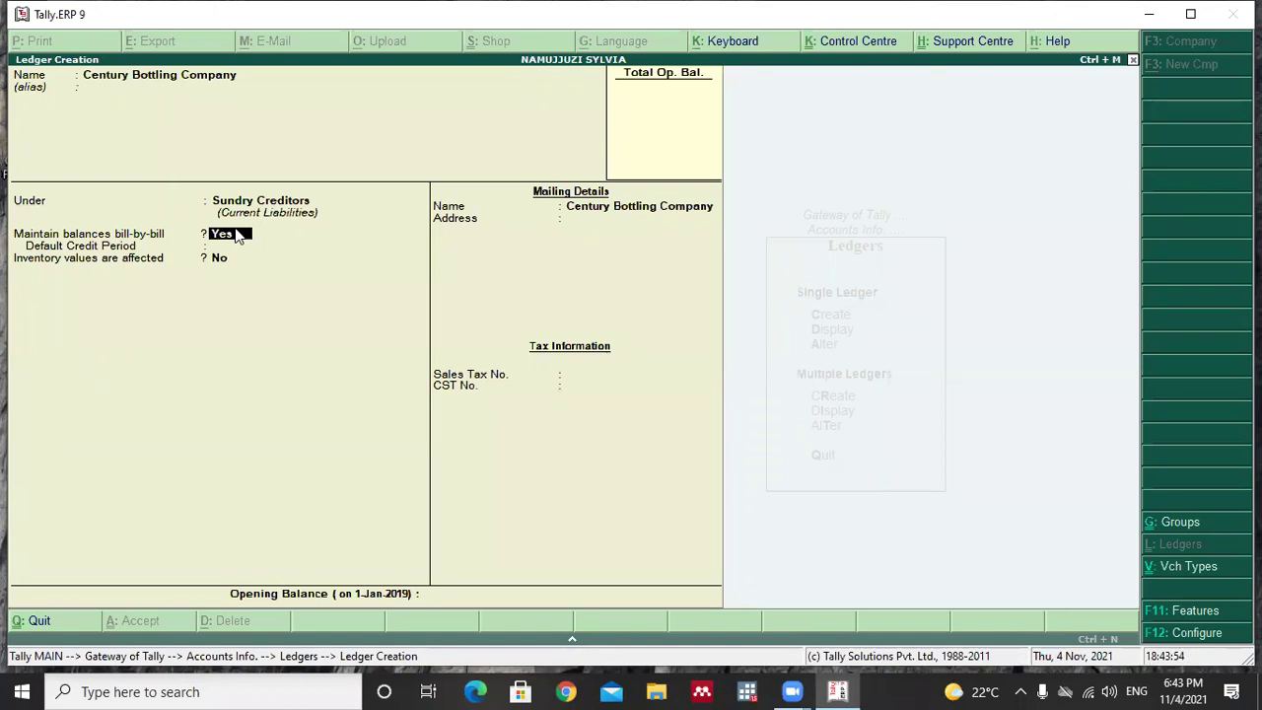
- Keep bill-by-bill balances set to Yes for Century Bottling Company and leave the default credit period blank
key("Return")
key("Return")
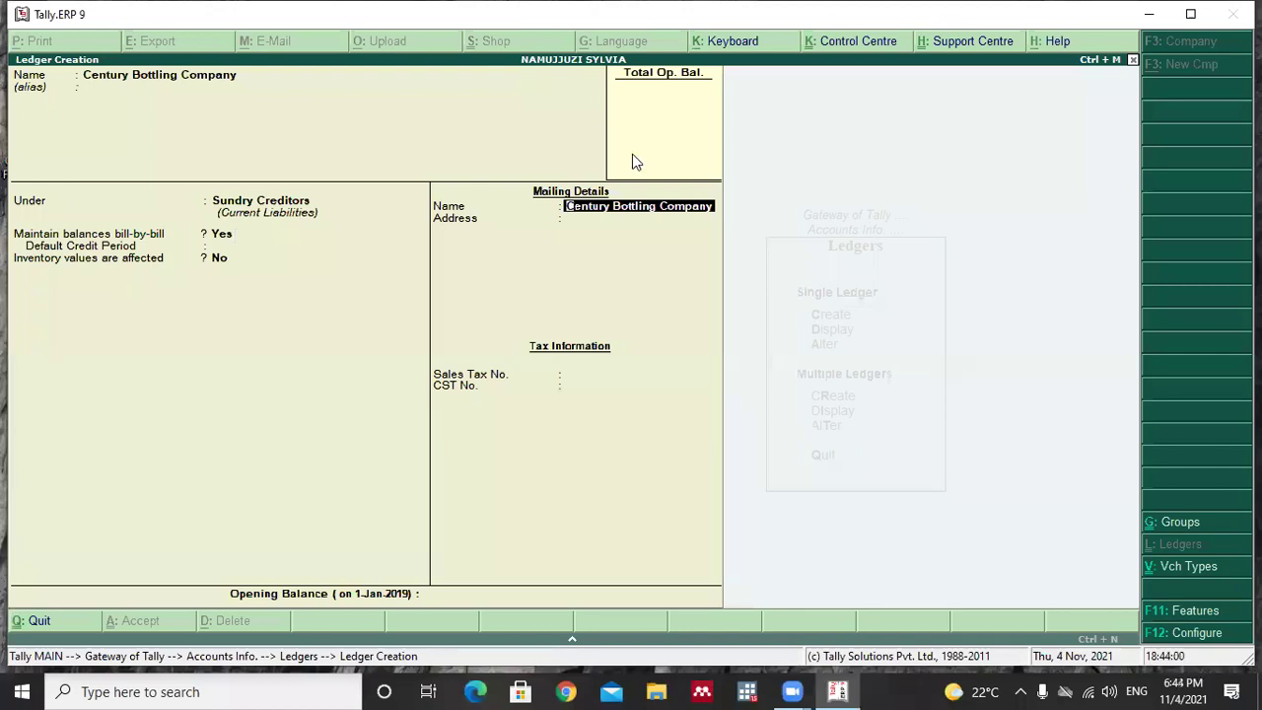
key("BackSpace")
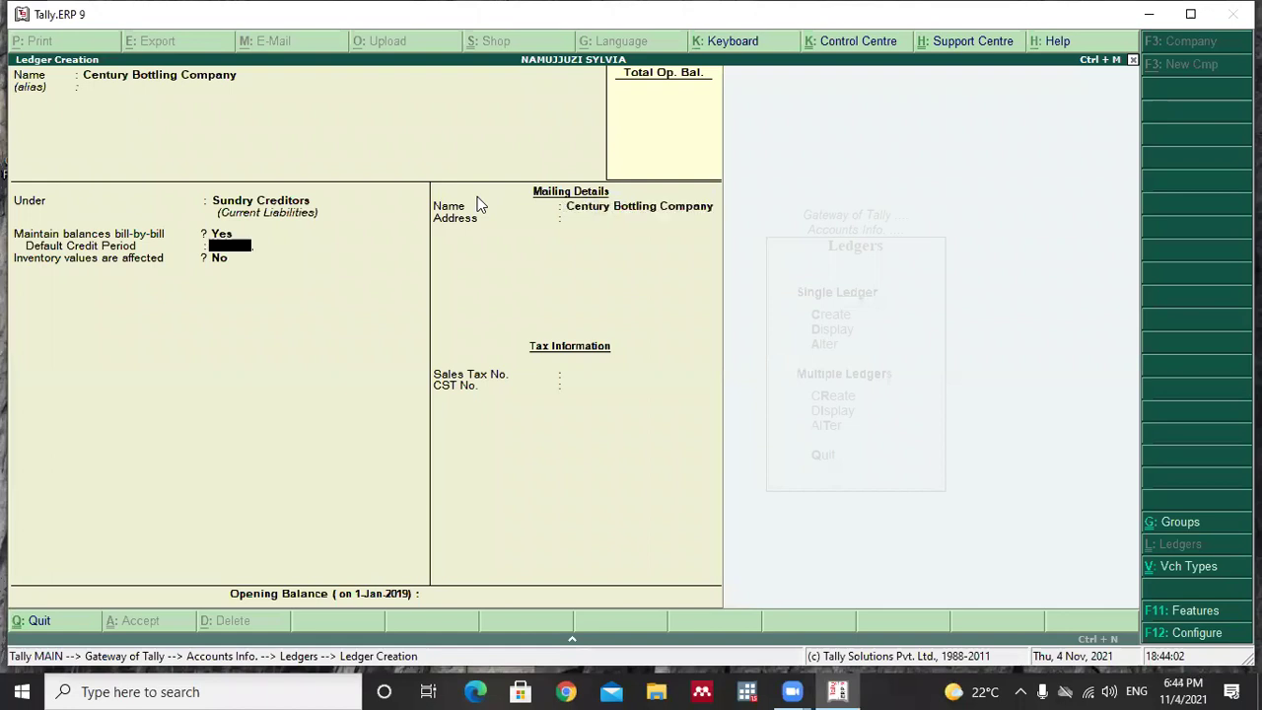
key("Return")
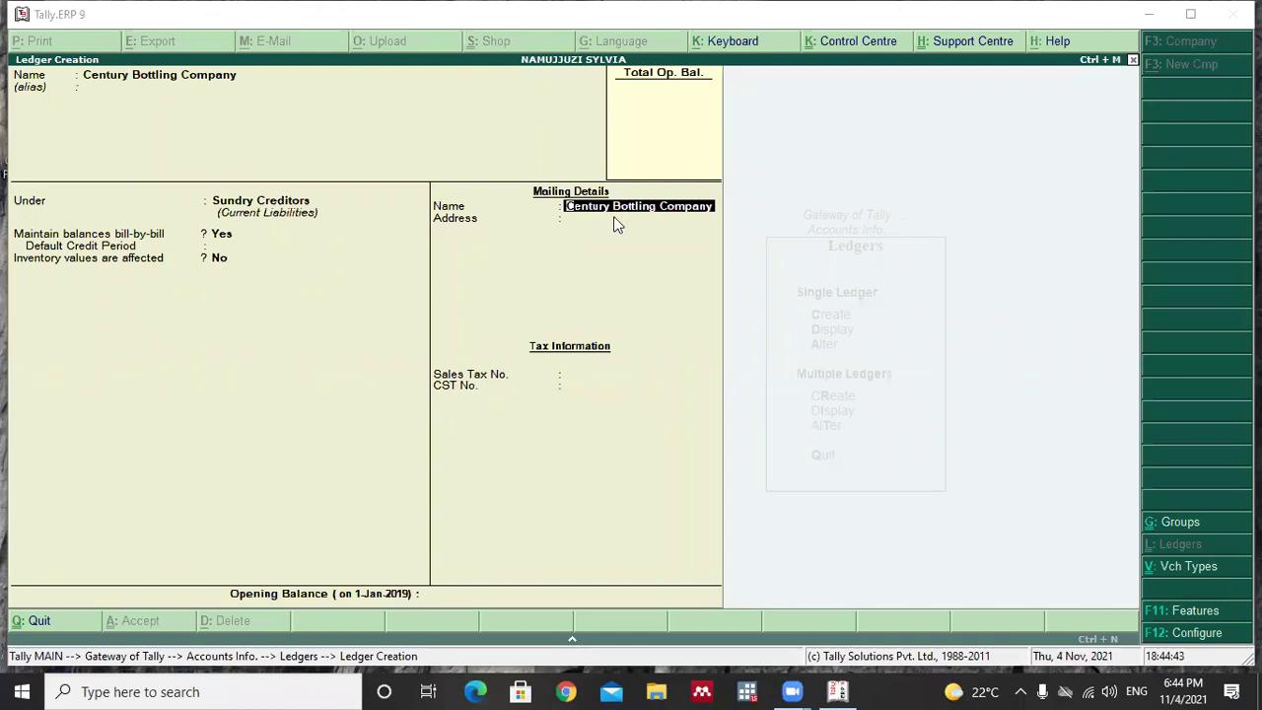
- Keep the mailing name Century Bottling Company and fill in the company's one-line postal address
key("Return")
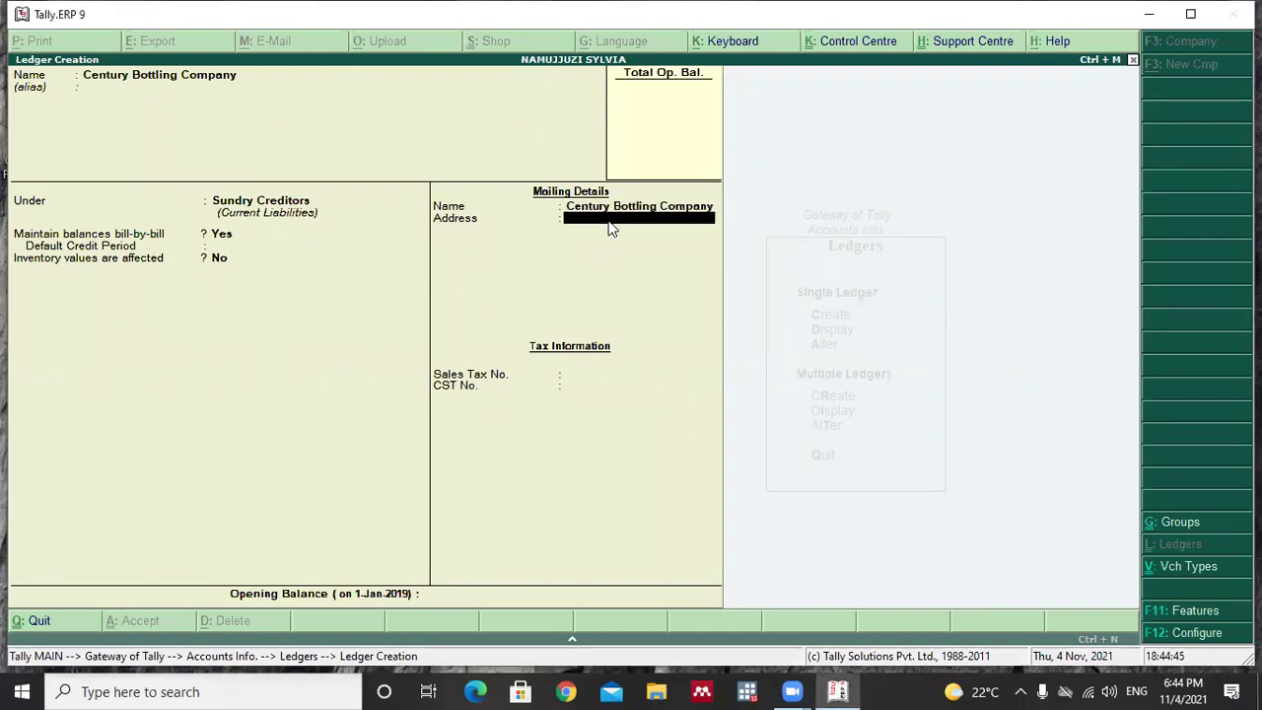
type("BOX 99 JINH")
key("BackSpace")
key("BackSpace")
type("nha")
key("BackSpace")
key("BackSpace")
type("ja")
key("Return")
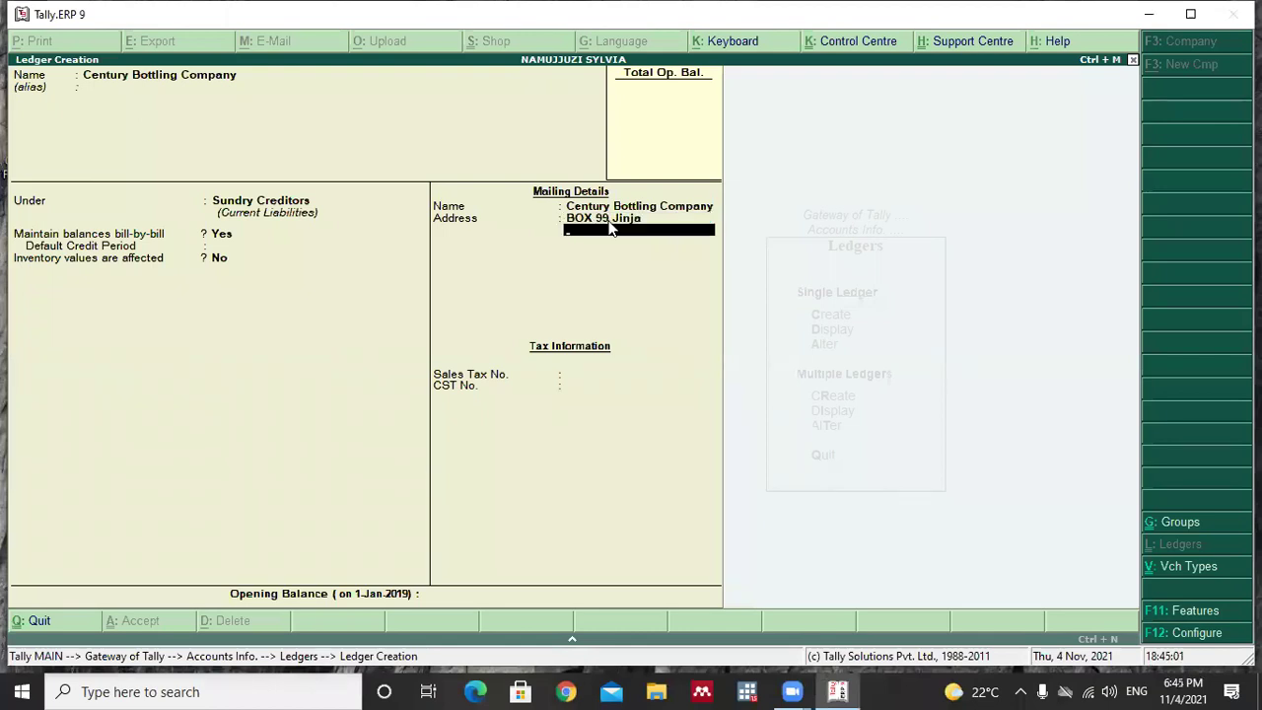
key("Return")
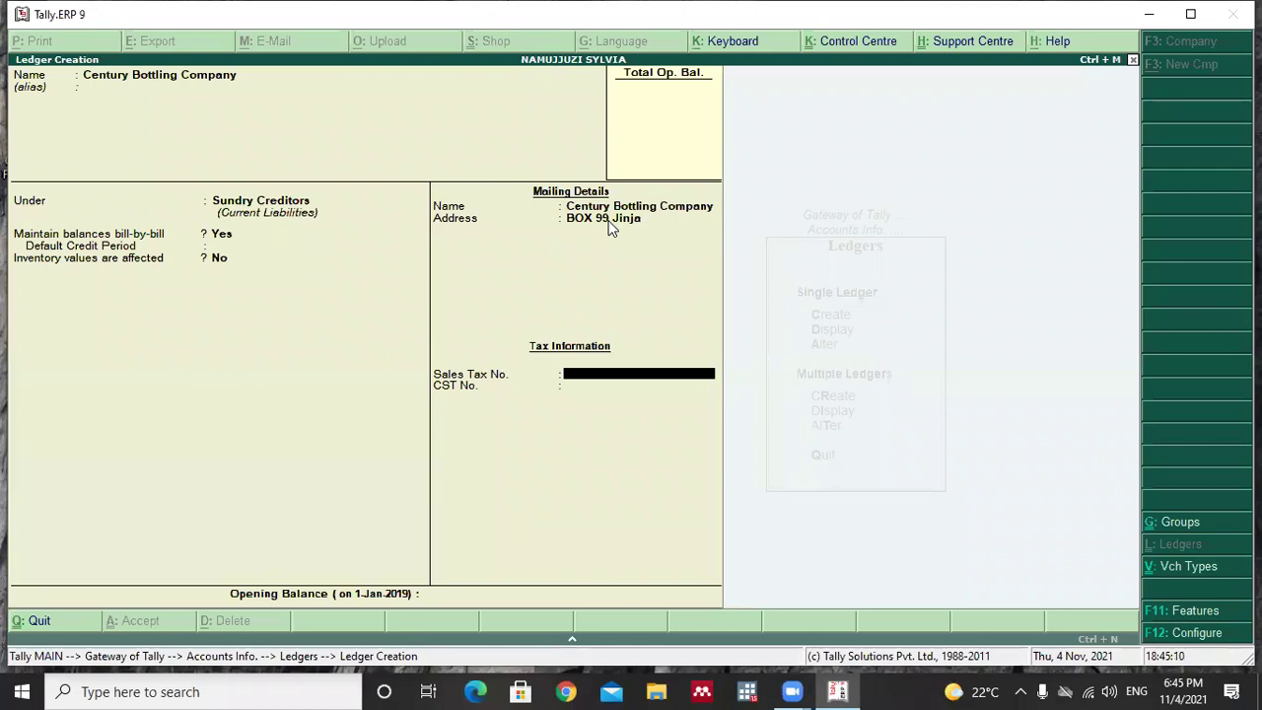
- Leave the sales tax number, CST number and opening balance blank, and save the Century Bottling Company ledger
key("Return")
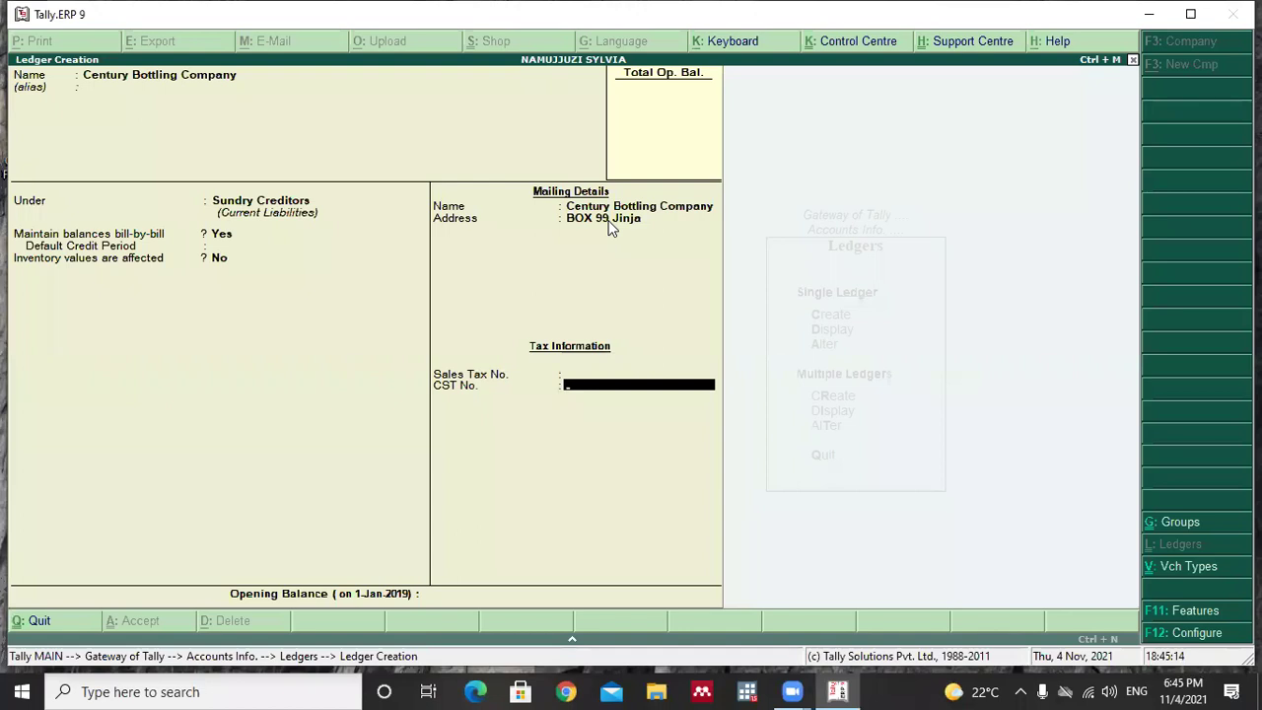
key("Return")
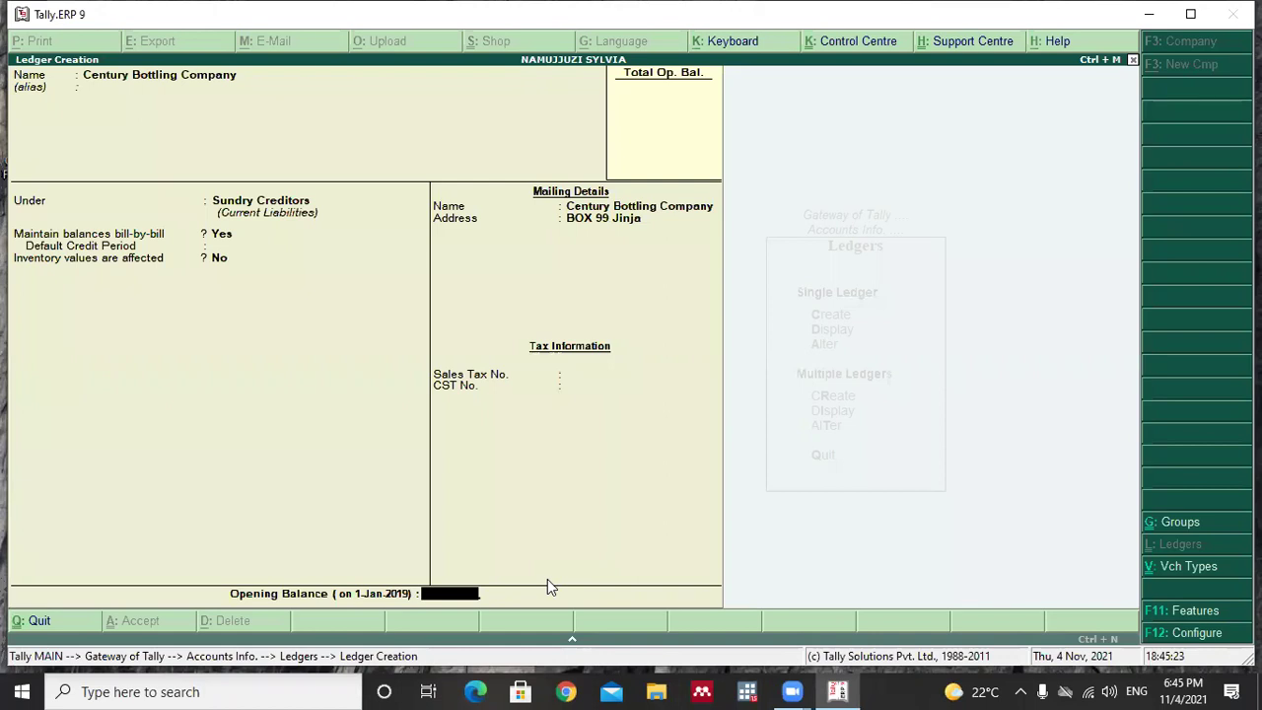
left_click(382, 304)
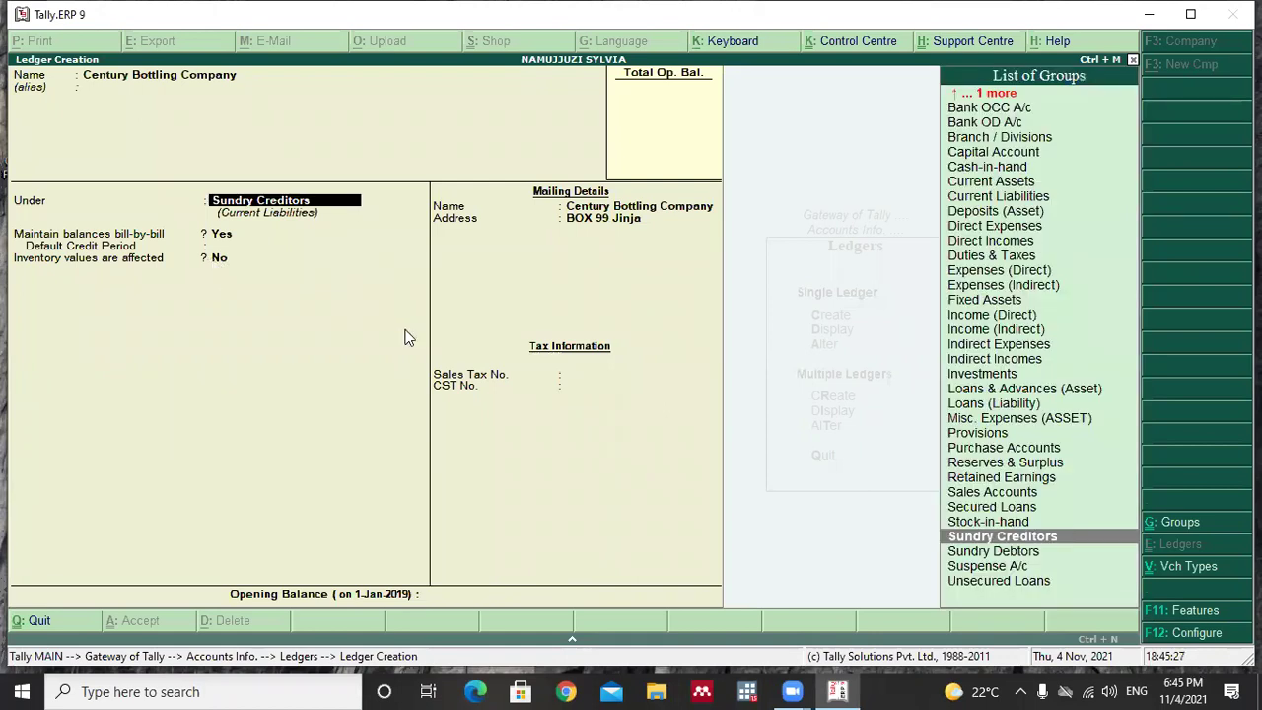
key("Return")
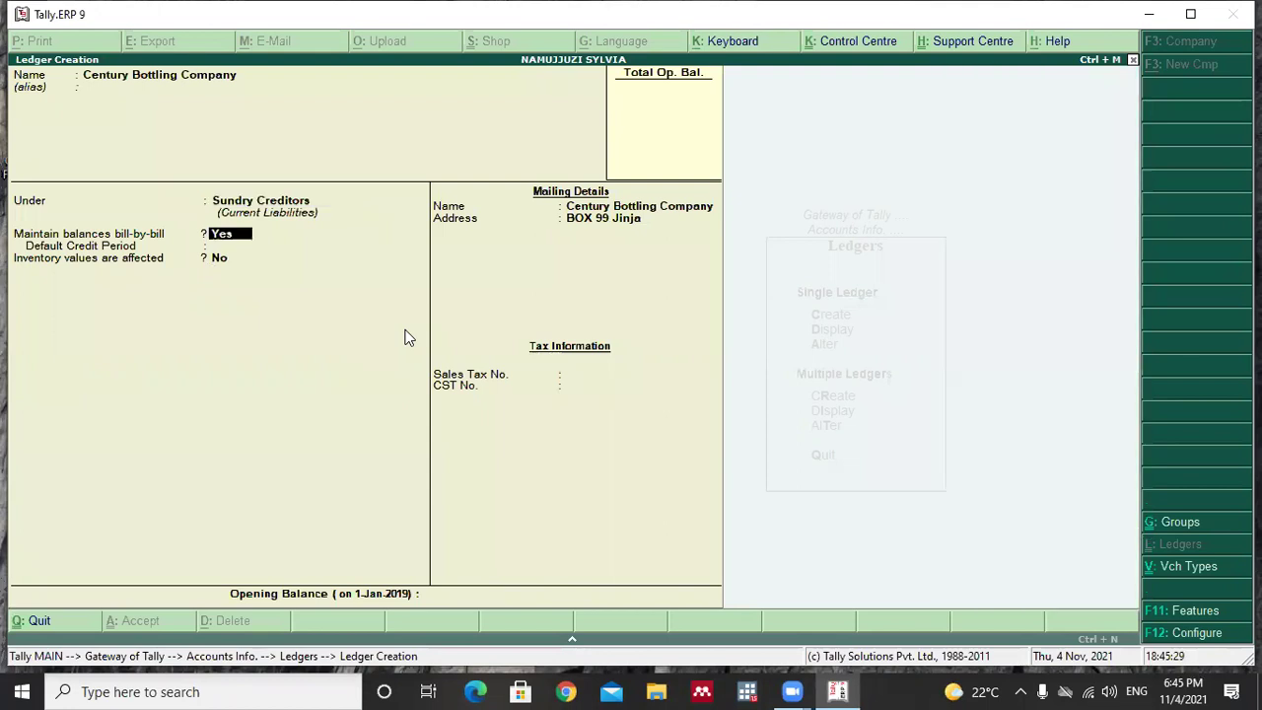
key("Return")
key("Return")
key("Return")
key("Return")
key("Return")
key("Return")
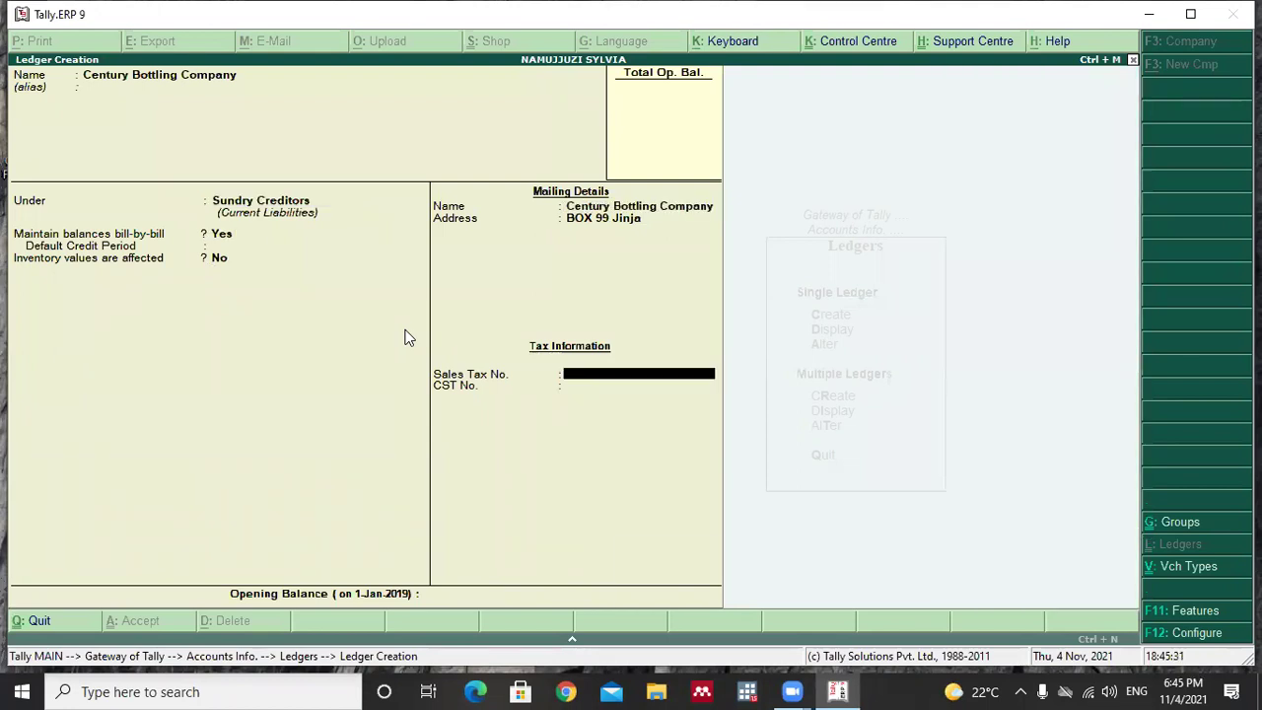
key("Return")
key("Return")
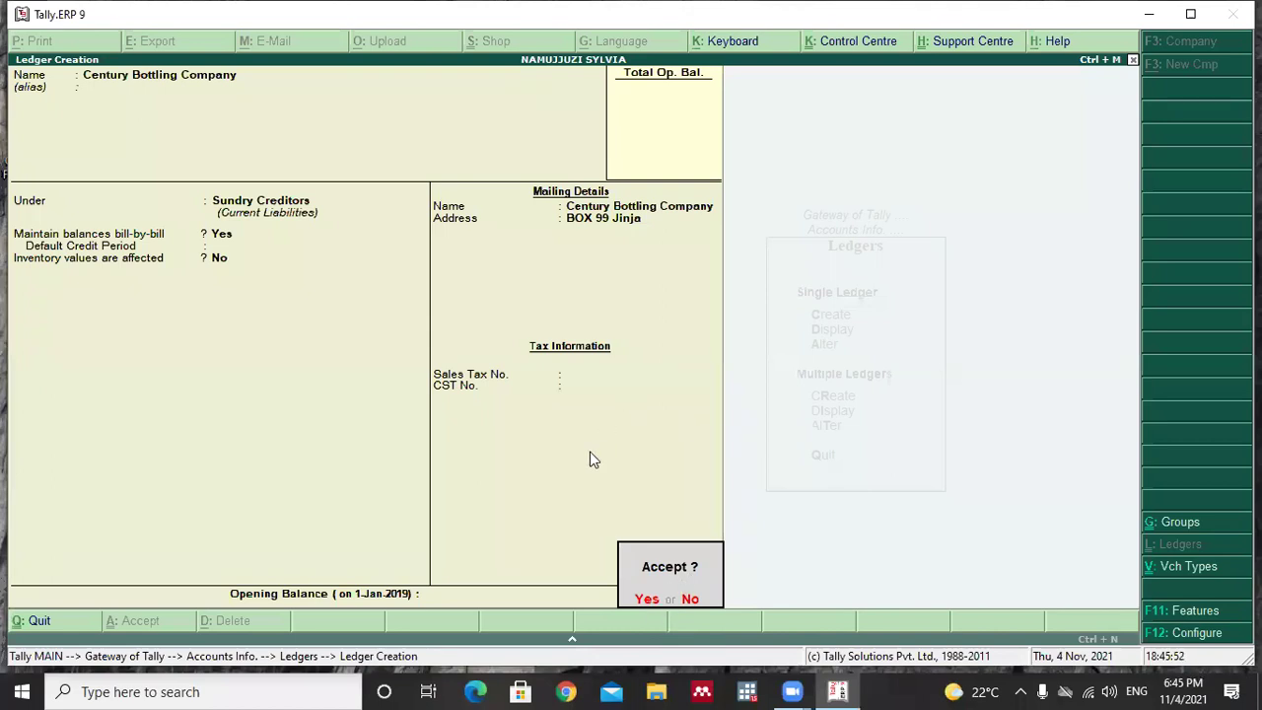
left_click(646, 601)
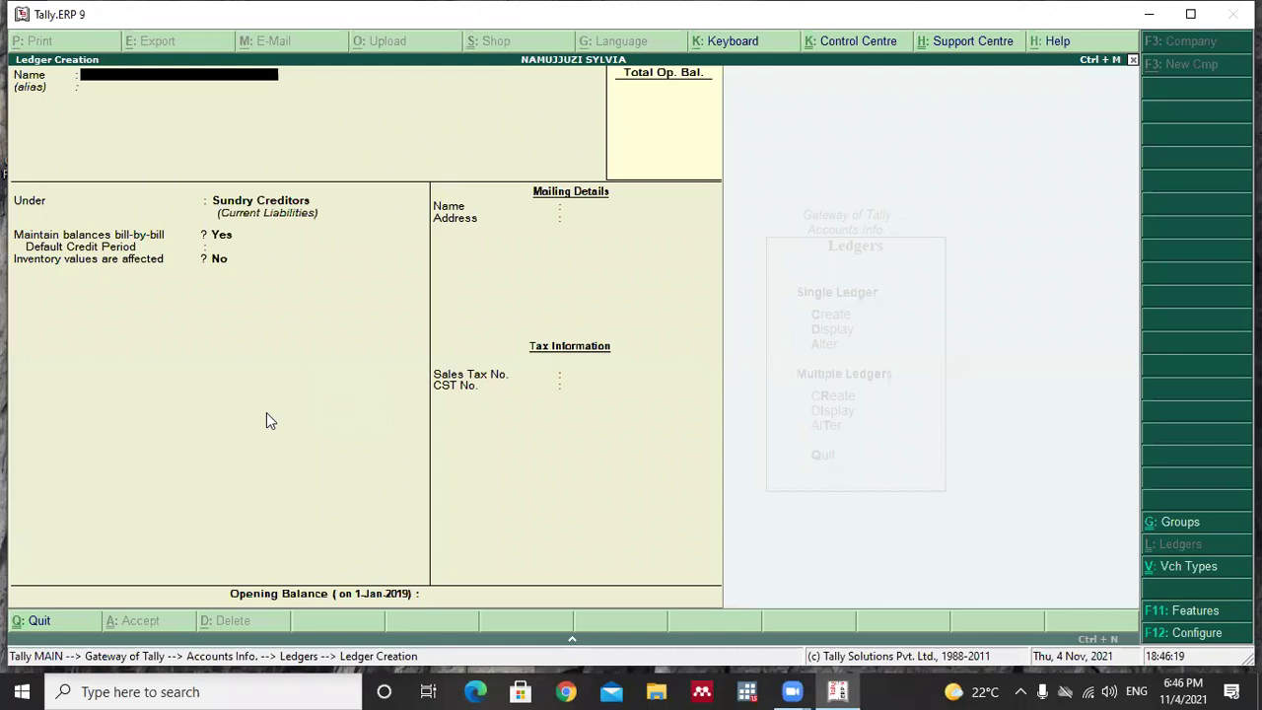
- Leave ledger creation, view the list of ledgers available for display, and return to the Ledgers menu
key("Escape")
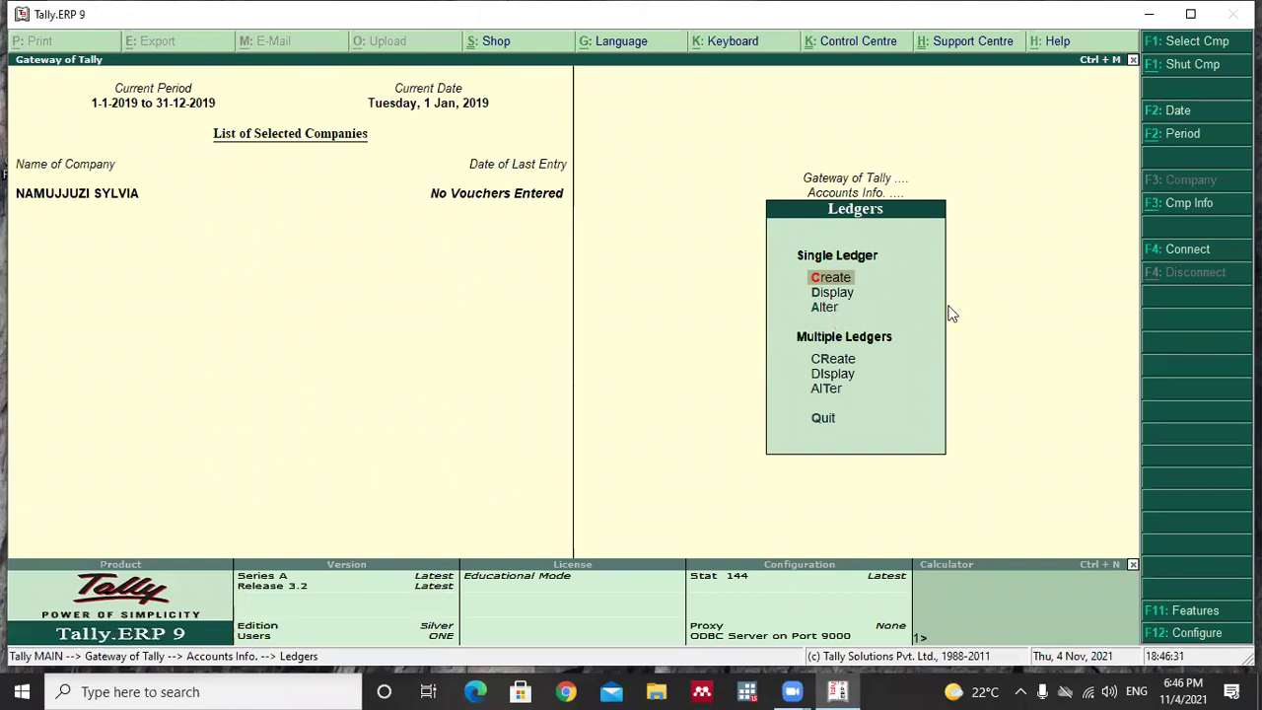
left_click(846, 297)
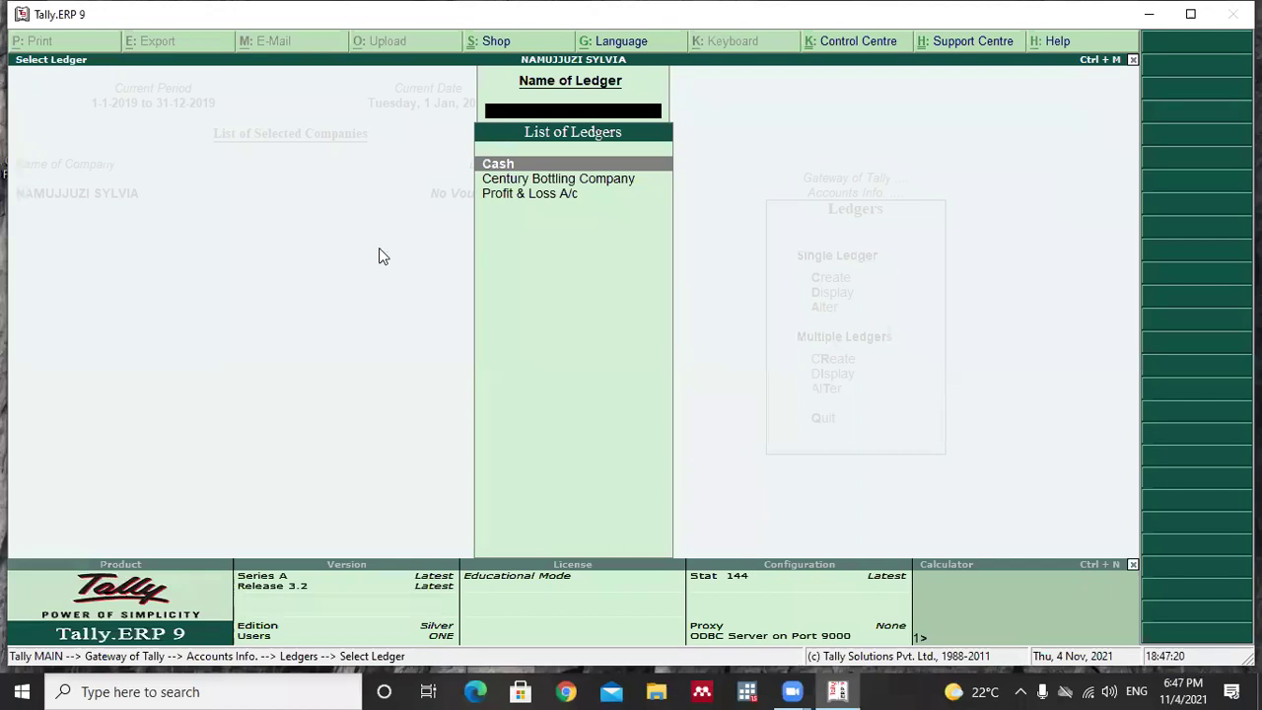
key("Escape")
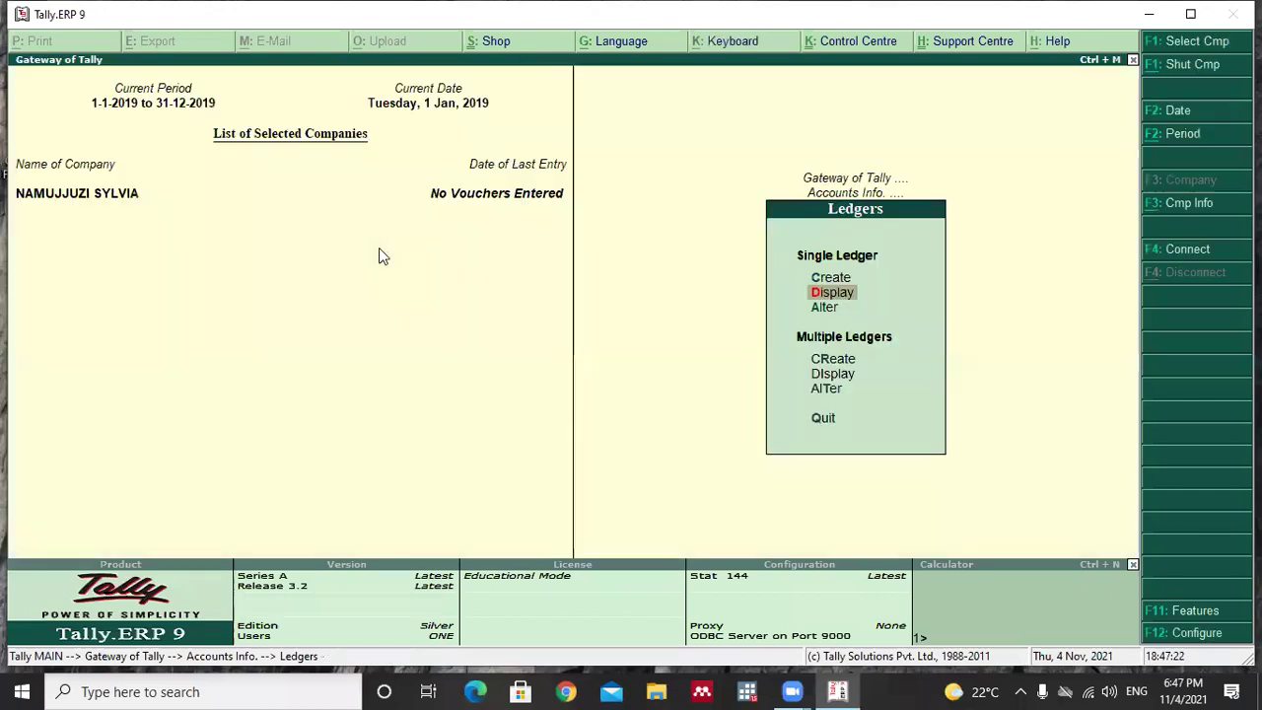
- Open the Century Bottling Company ledger for alteration
left_click(825, 308)
key("Return")
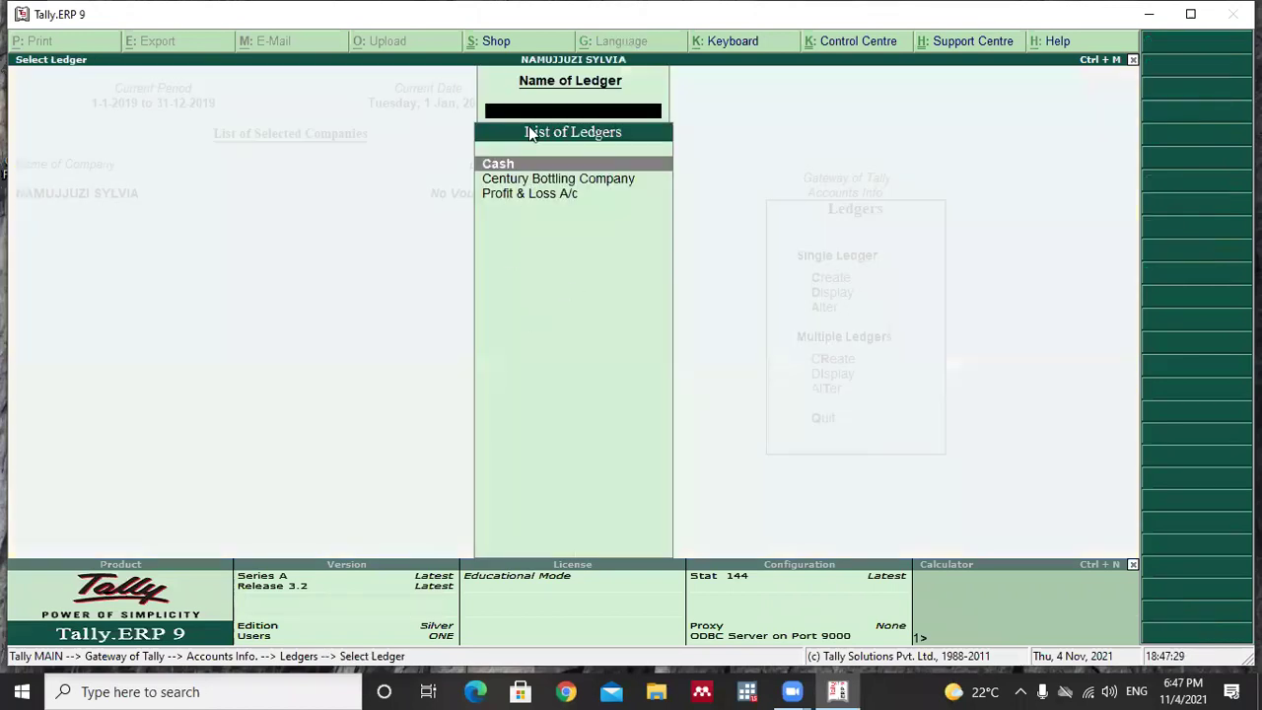
left_click(541, 184)
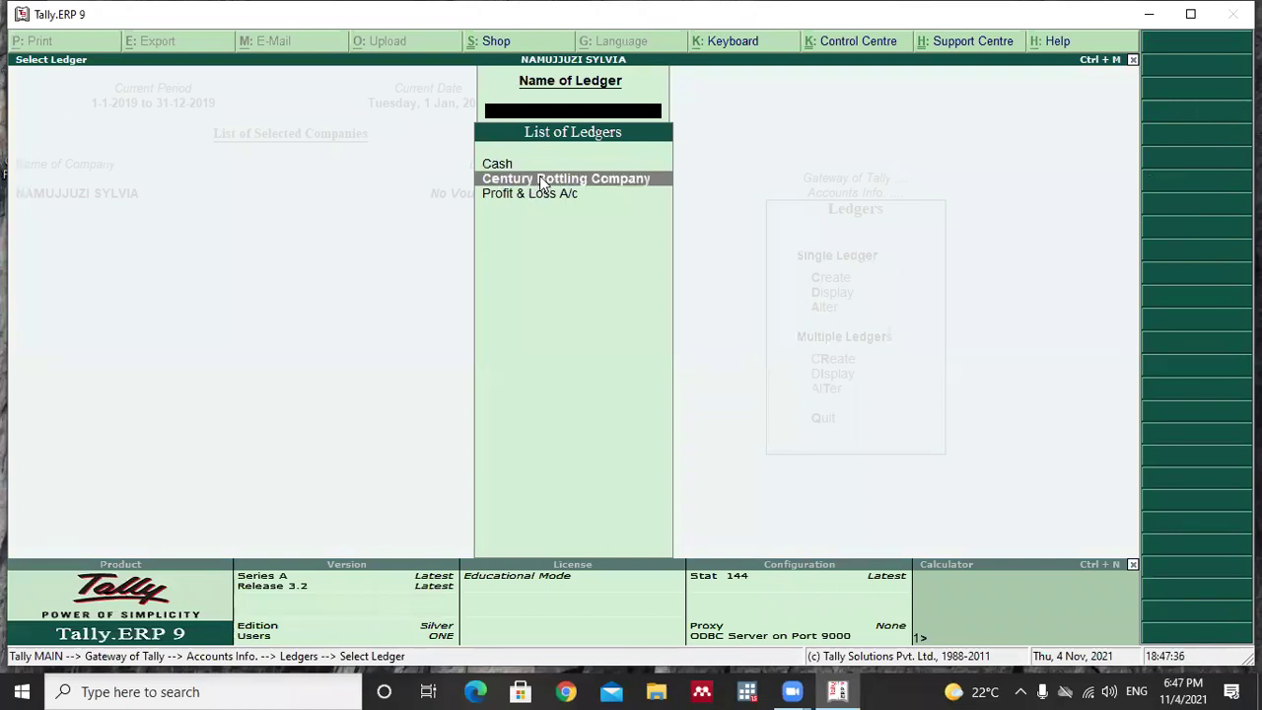
left_click(541, 180)
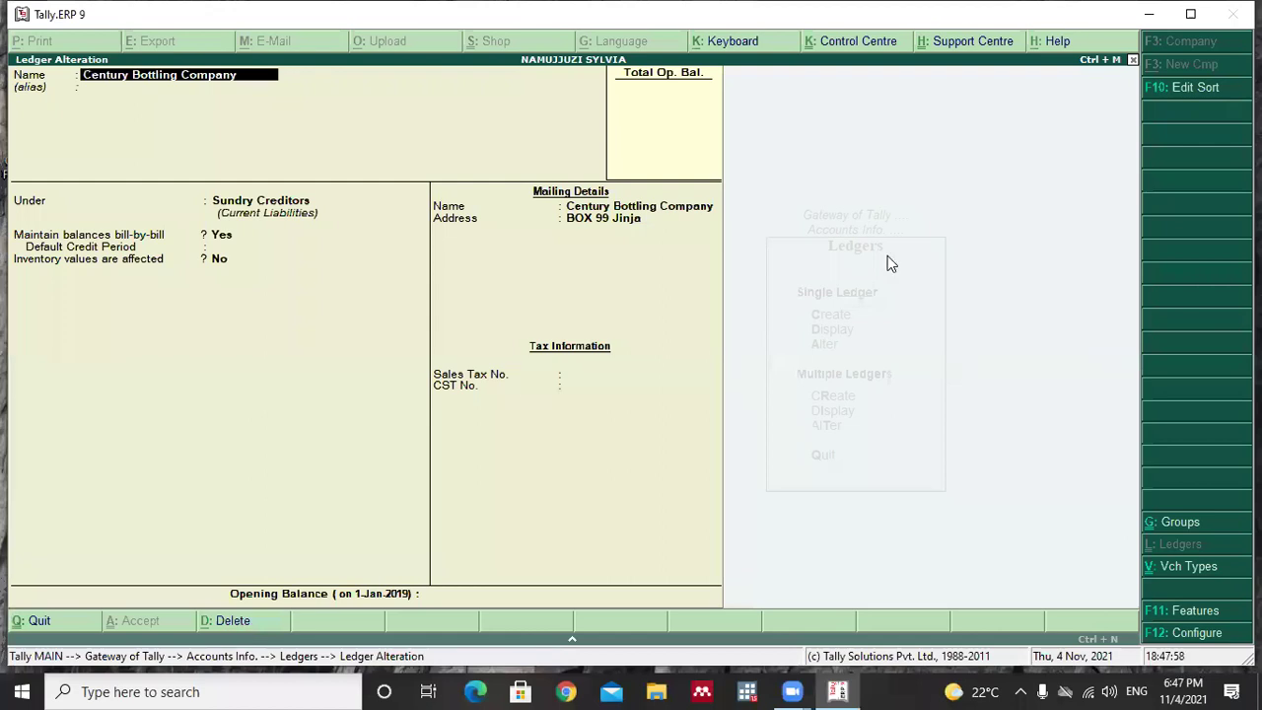
- Discard the alteration of the Century Bottling Company ledger and return to the Ledgers menu
key("Delete")
key("Delete")
key("Delete")
key("Delete")
key("Delete")
key("Delete")
key("Delete")
key("Delete")
key("Delete")
key("Delete")
key("Delete")
key("Delete")
key("Delete")
key("Delete")
key("Delete")
key("Delete")
key("Delete")
key("Delete")
key("Delete")
key("Delete")
key("Escape")
key("y")
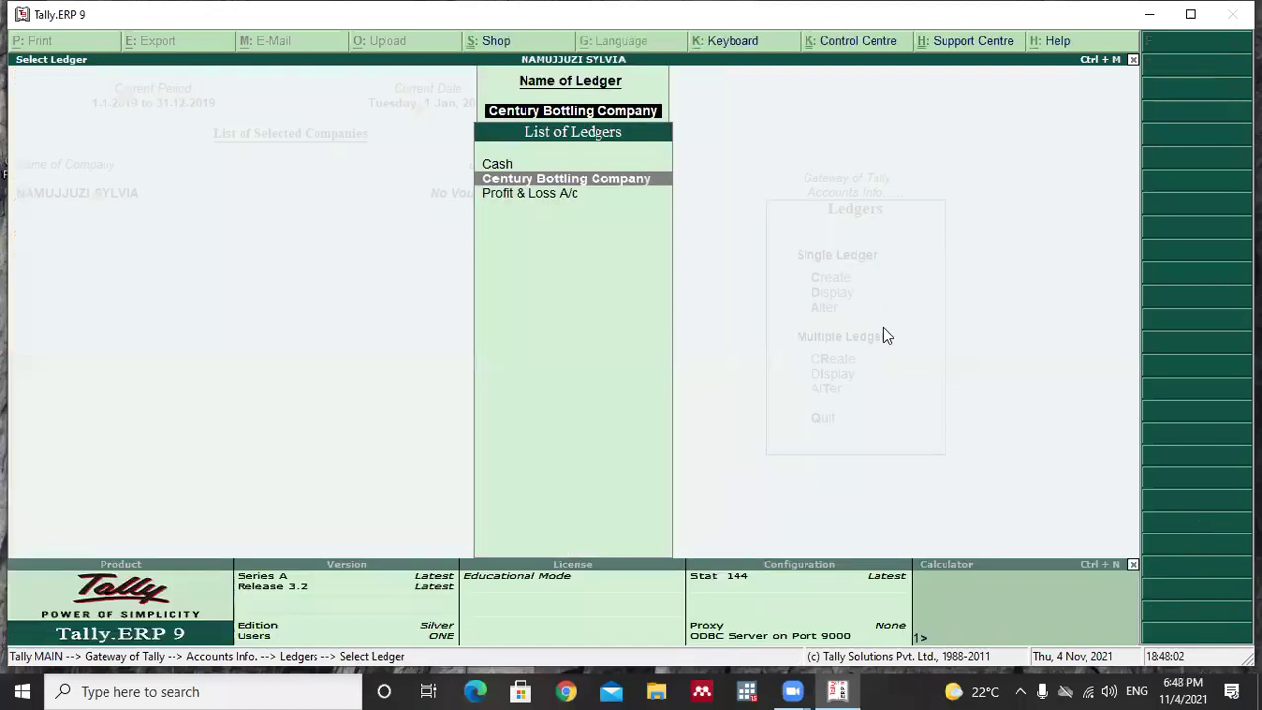
key("Escape")
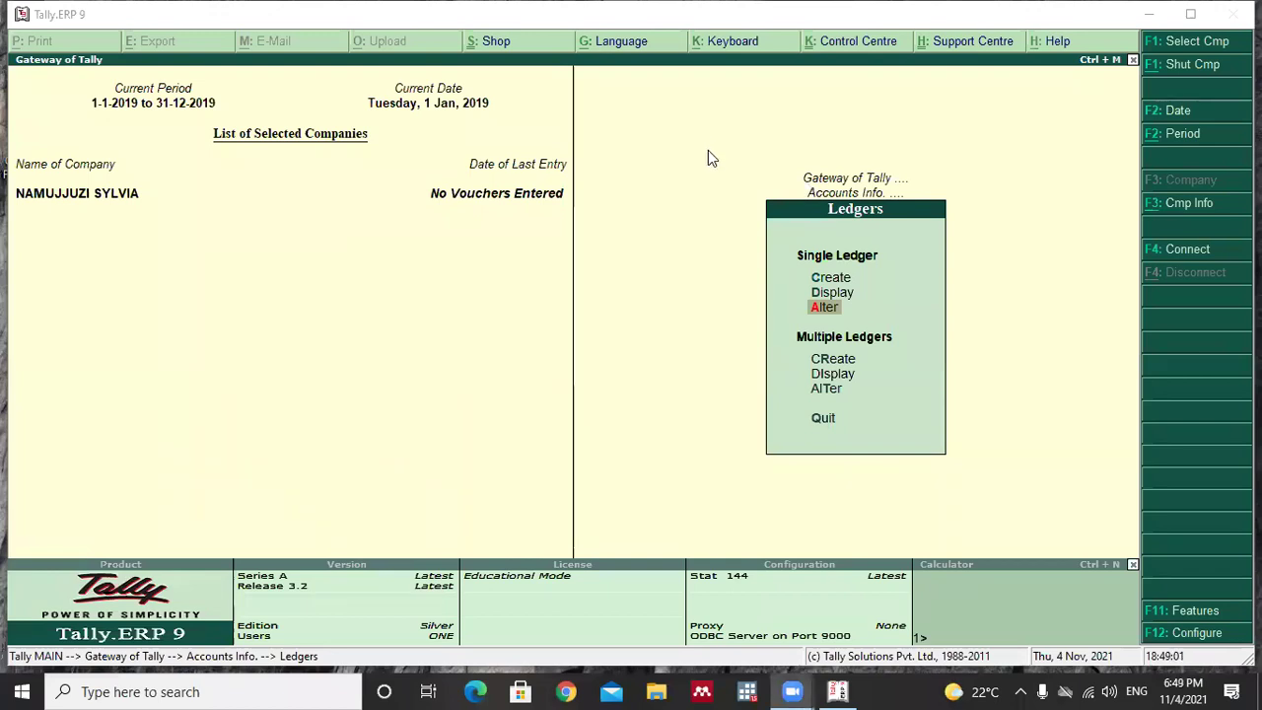
- Start a new single ledger named Muk Pinters, leaving its alias blank
left_click(830, 280)
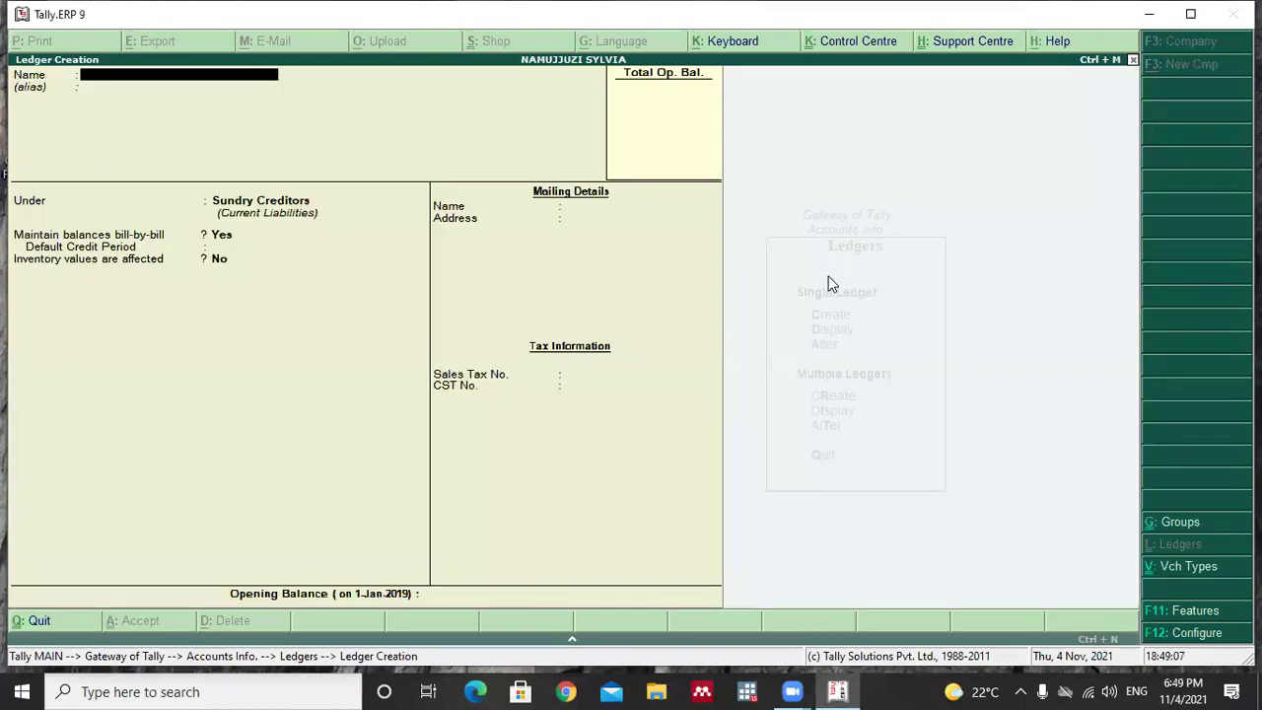
type("M")
type("uku")
key("BackSpace")
type("Pinters")
key("Return")
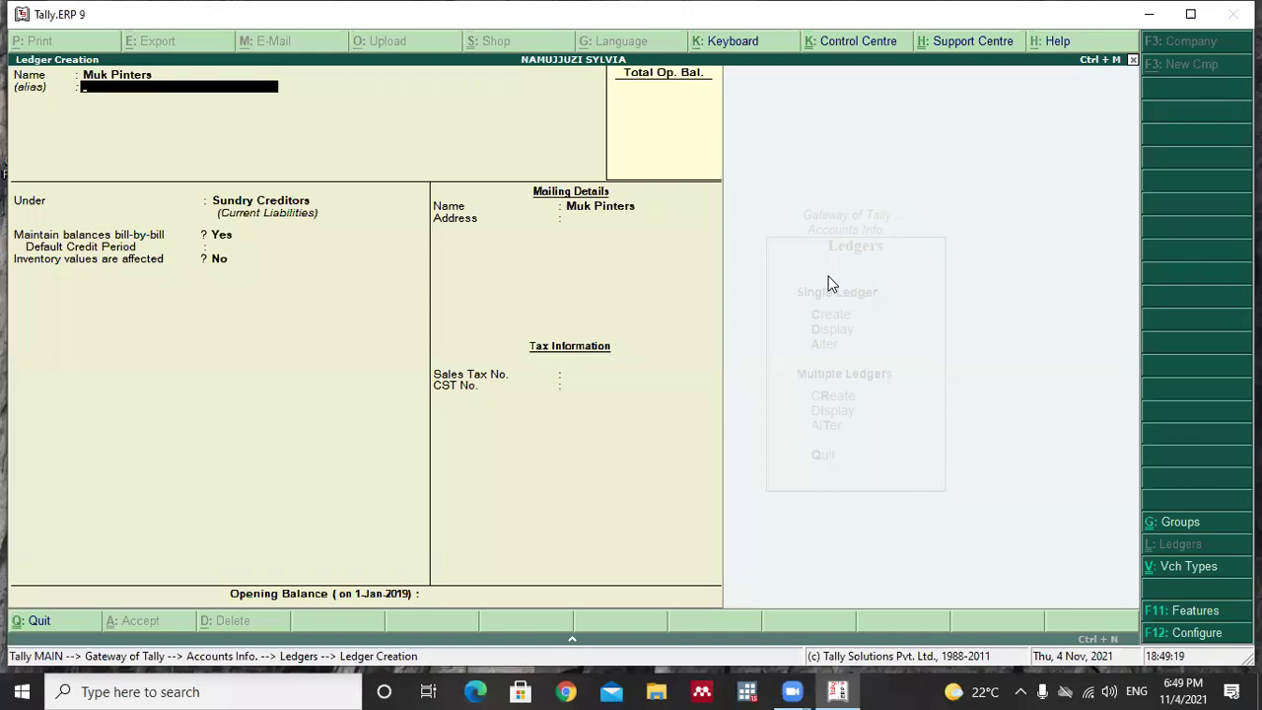
key("Return")
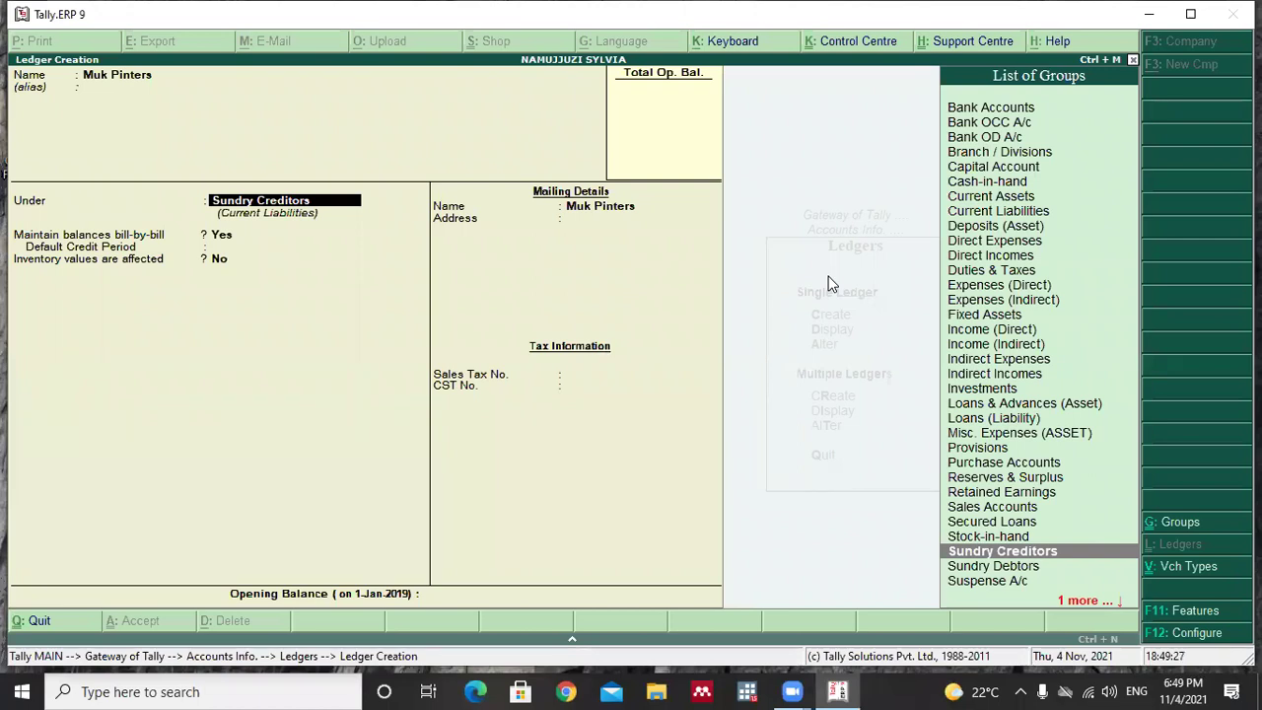
- Keep Muk Pinters under Sundry Creditors with bill-by-bill balances, no default credit period and the same mailing name
key("Return")
key("Return")
key("Return")
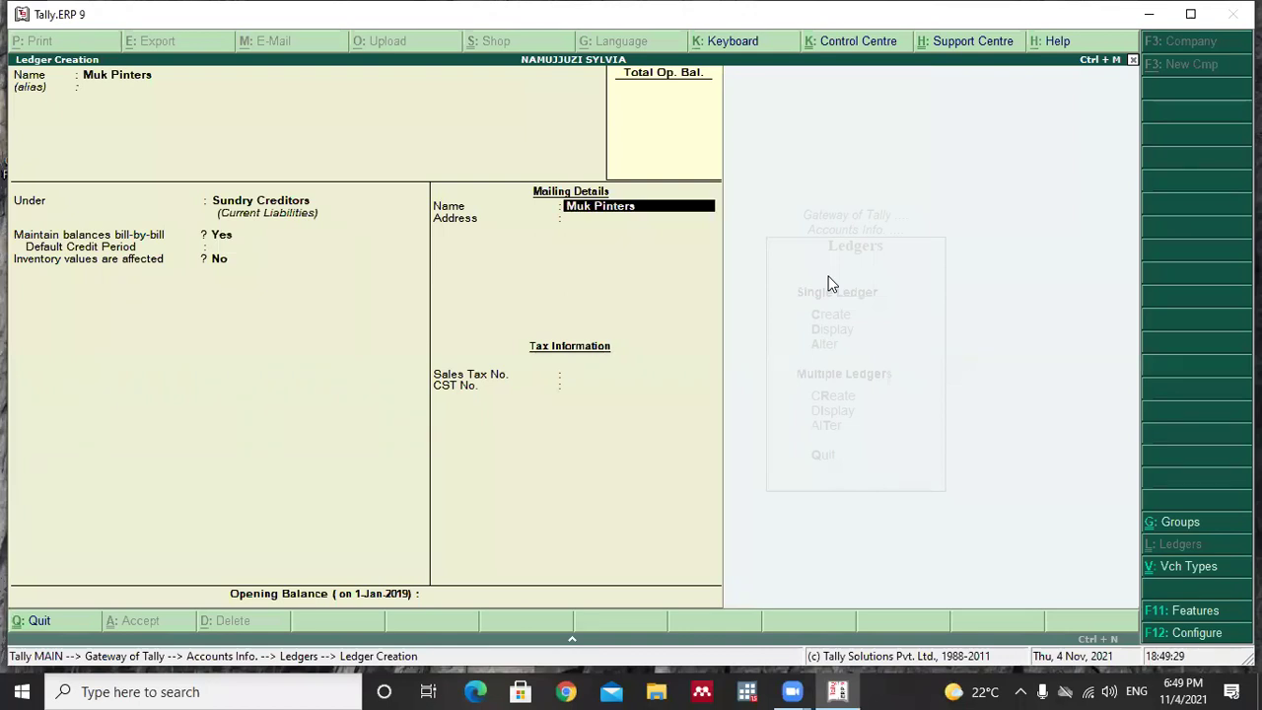
key("Return")
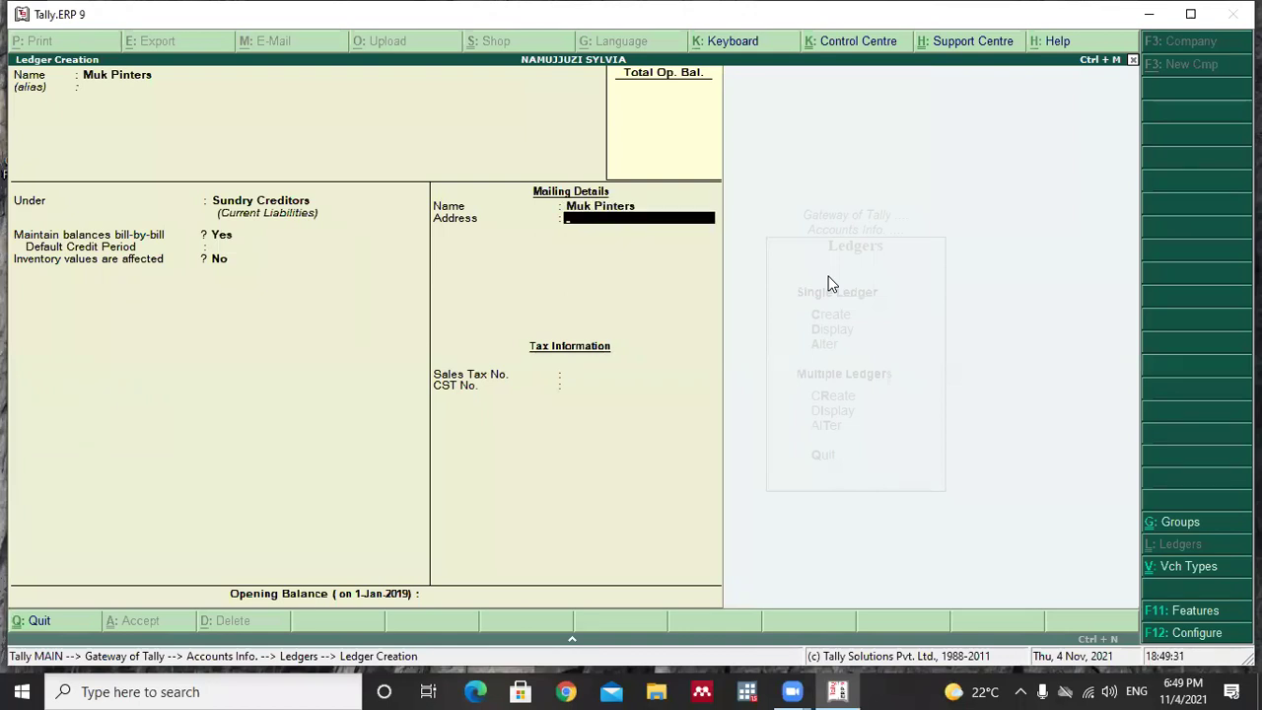
type("Box")
key("Escape")
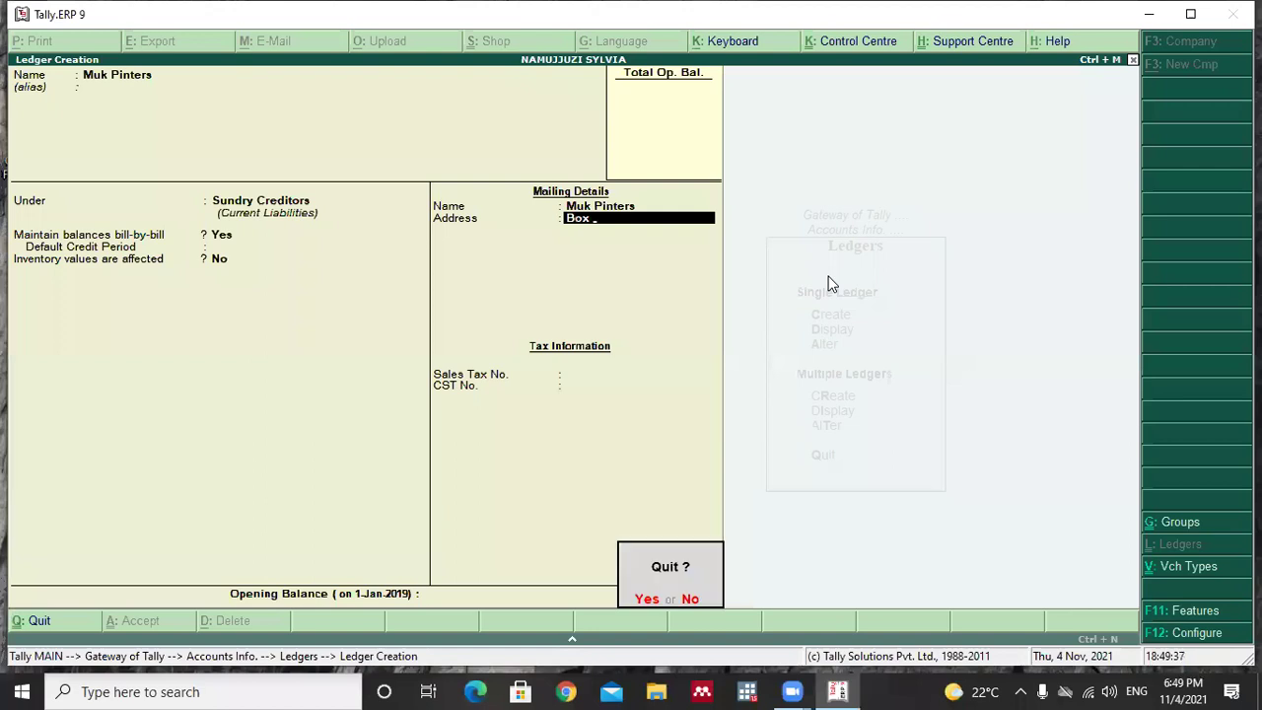
key("n")
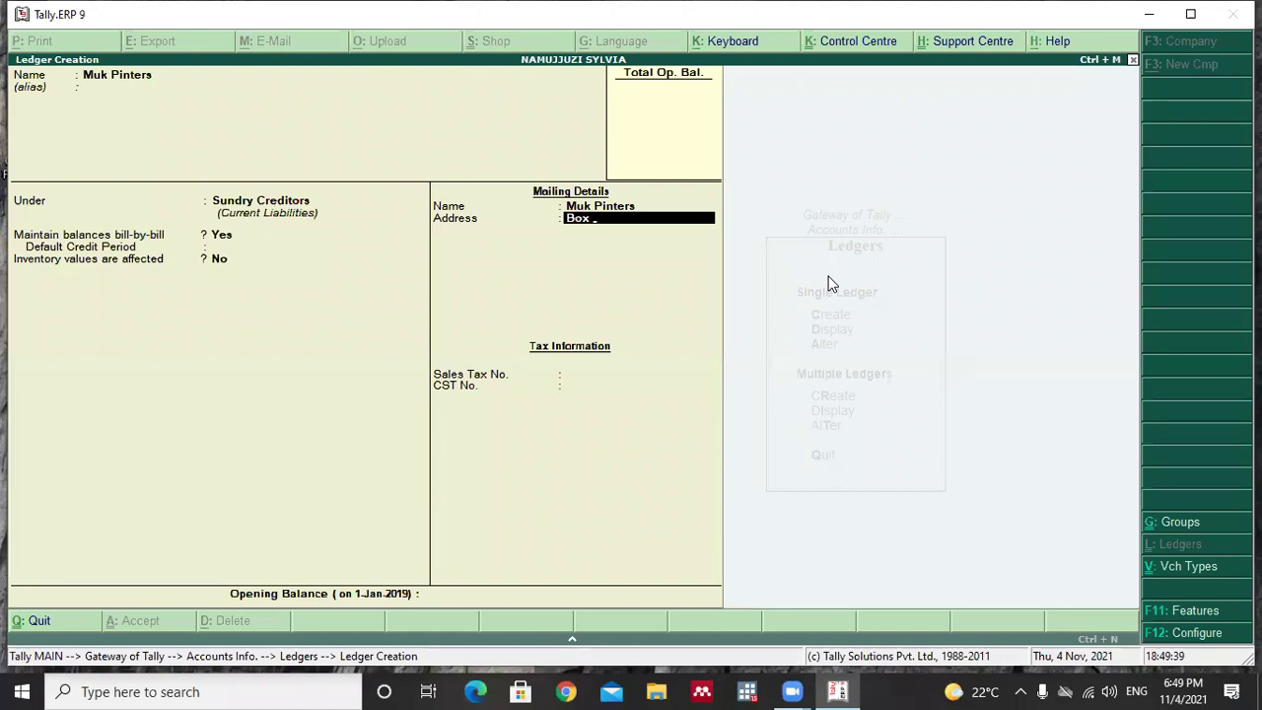
type("95 Kampala")
key("Return")
key("Return")
key("Return")
key("Return")
key("Return")
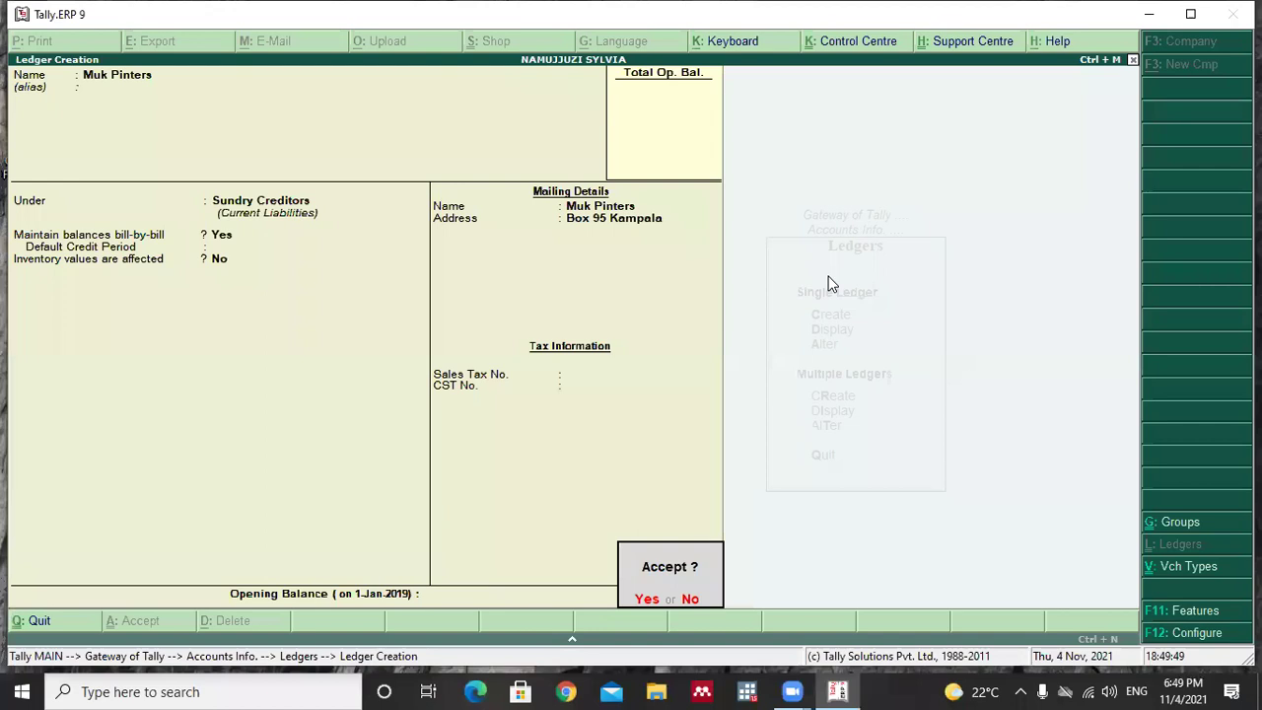
key("Return")
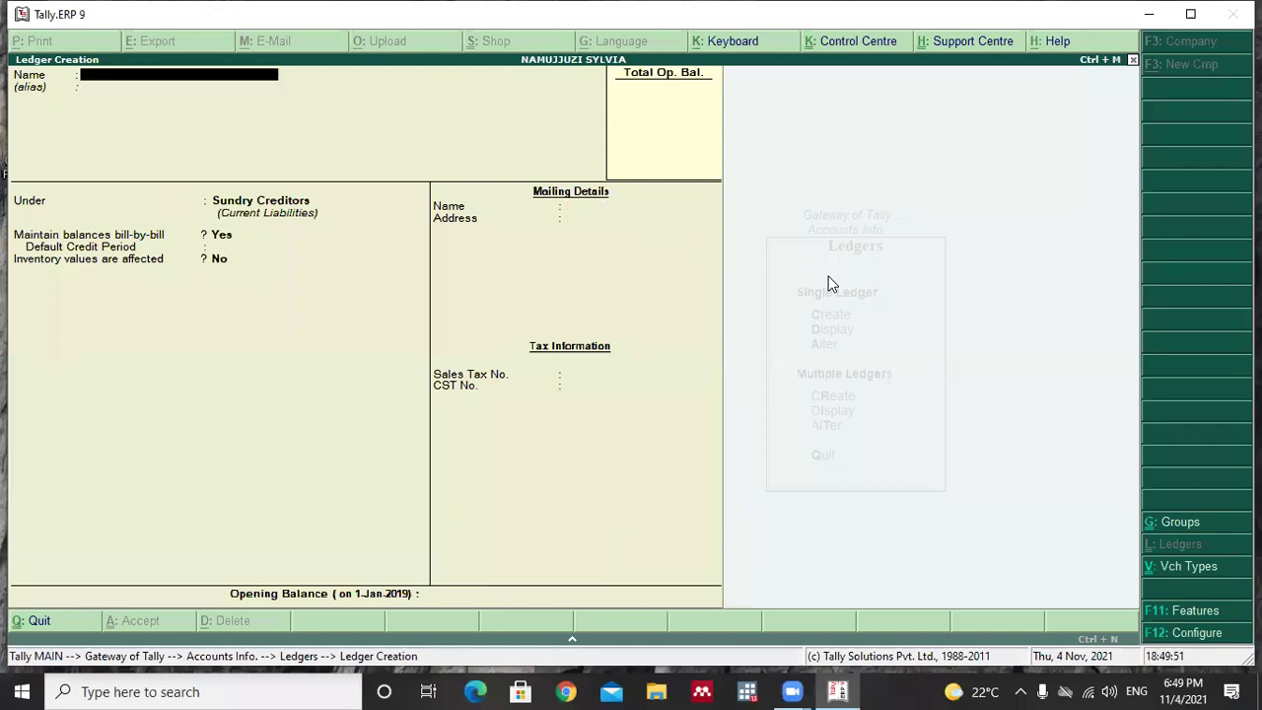
- Name the next new ledger Pick Fare
type("Pick")
type(" Farw")
key("BackSpace")
type("e")
key("Return")
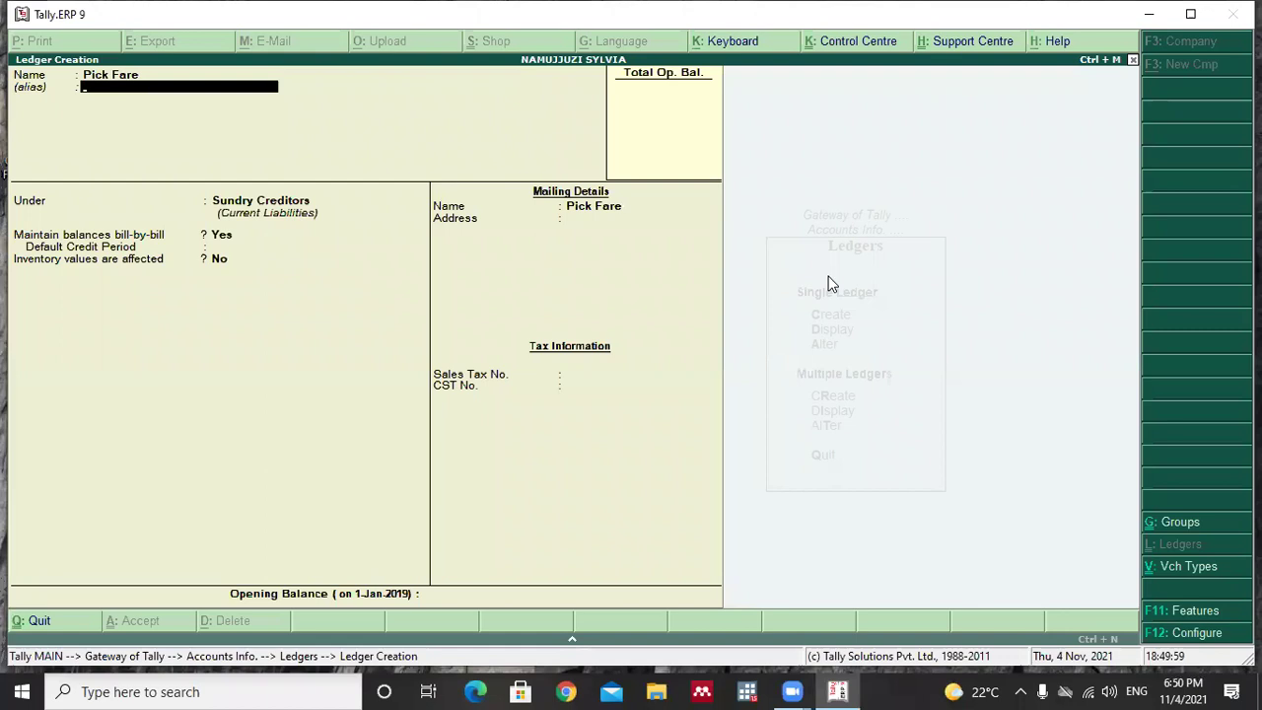
- Leave Pick Fare's alias blank and keep it under Sundry Creditors with bill-by-bill balances and the same mailing name
key("Return")
key("Return")
key("Return")
key("Return")
key("Return")
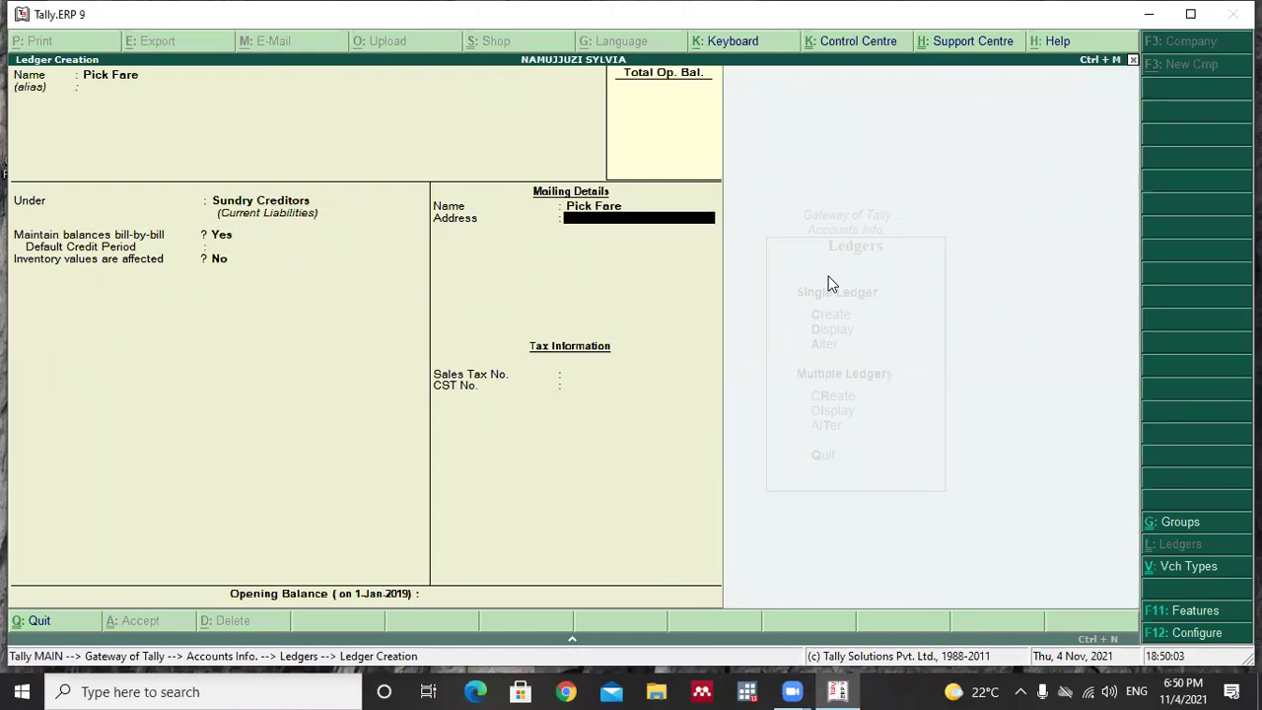
- Fill in the postal address for Pick Fare, leave the tax details and opening balance blank, and save the ledger
type("Boa")
key("BackSpace")
type("x 11 Maskak")
key("BackSpace")
key("BackSpace")
key("BackSpace")
type("aka")
key("Return")
key("Return")
key("Return")
key("Return")
key("Return")
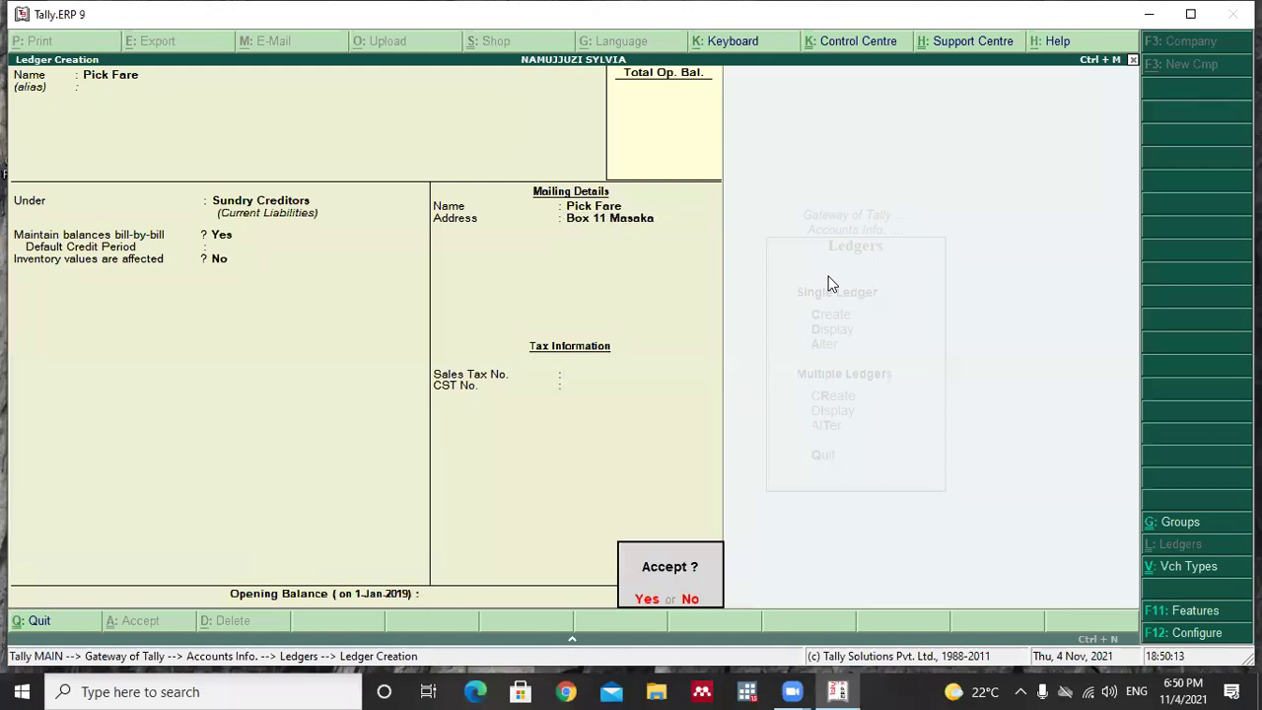
key("Return")
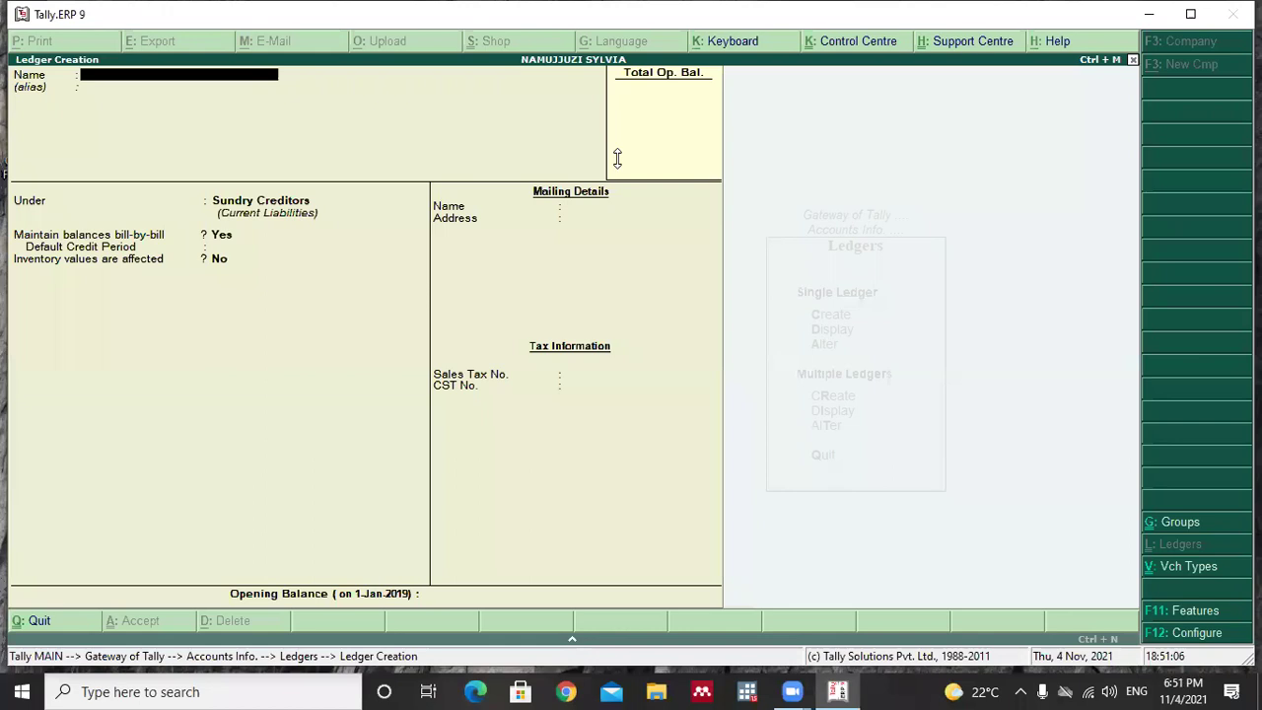
- Name the next new ledger Spa Uganda Ltd, leaving its alias blank
left_click(1043, 266)
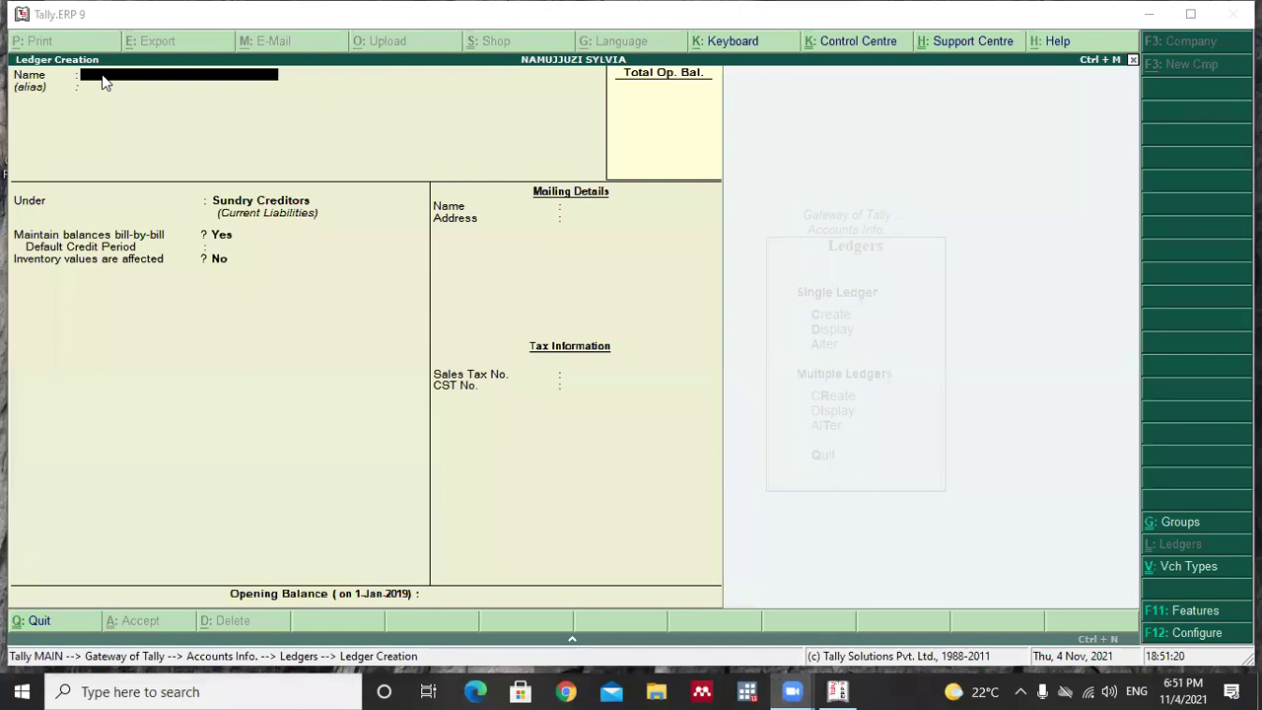
type("SPA")
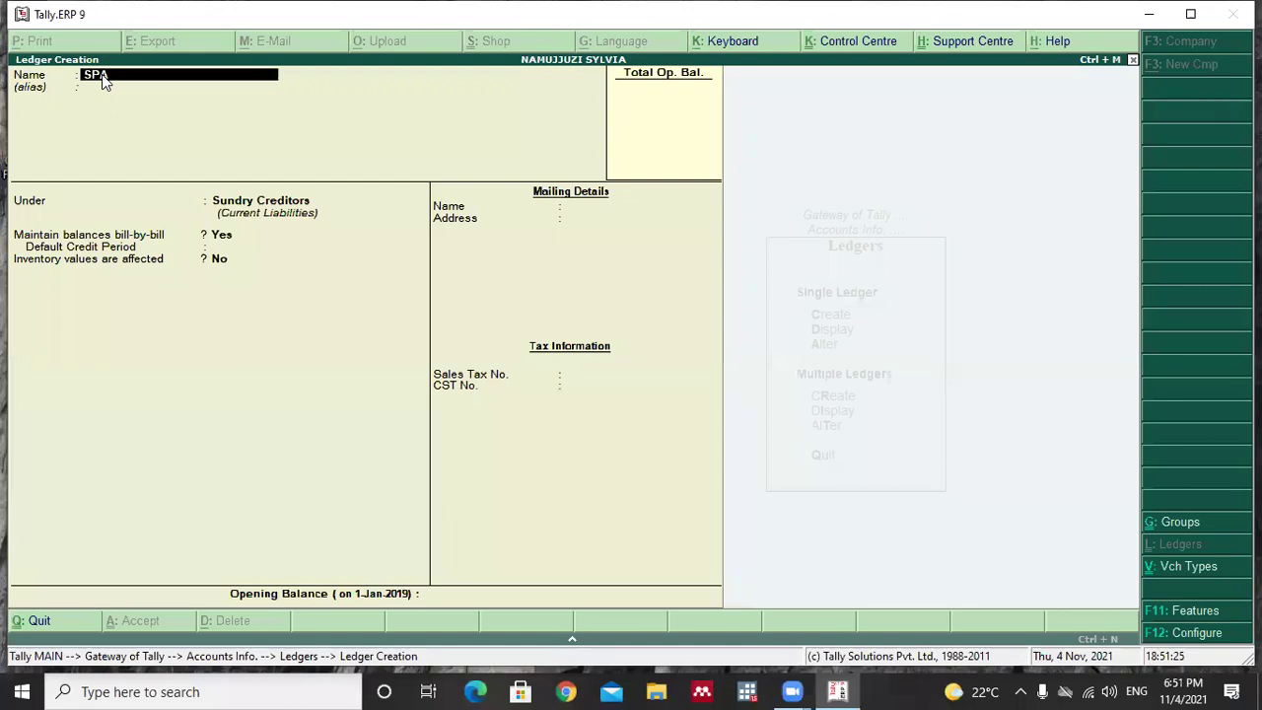
key("BackSpace")
key("BackSpace")
type("pa Uhanda")
key("BackSpace")
key("BackSpace")
key("BackSpace")
key("BackSpace")
key("BackSpace")
type("ganda Ltd")
key("Return")
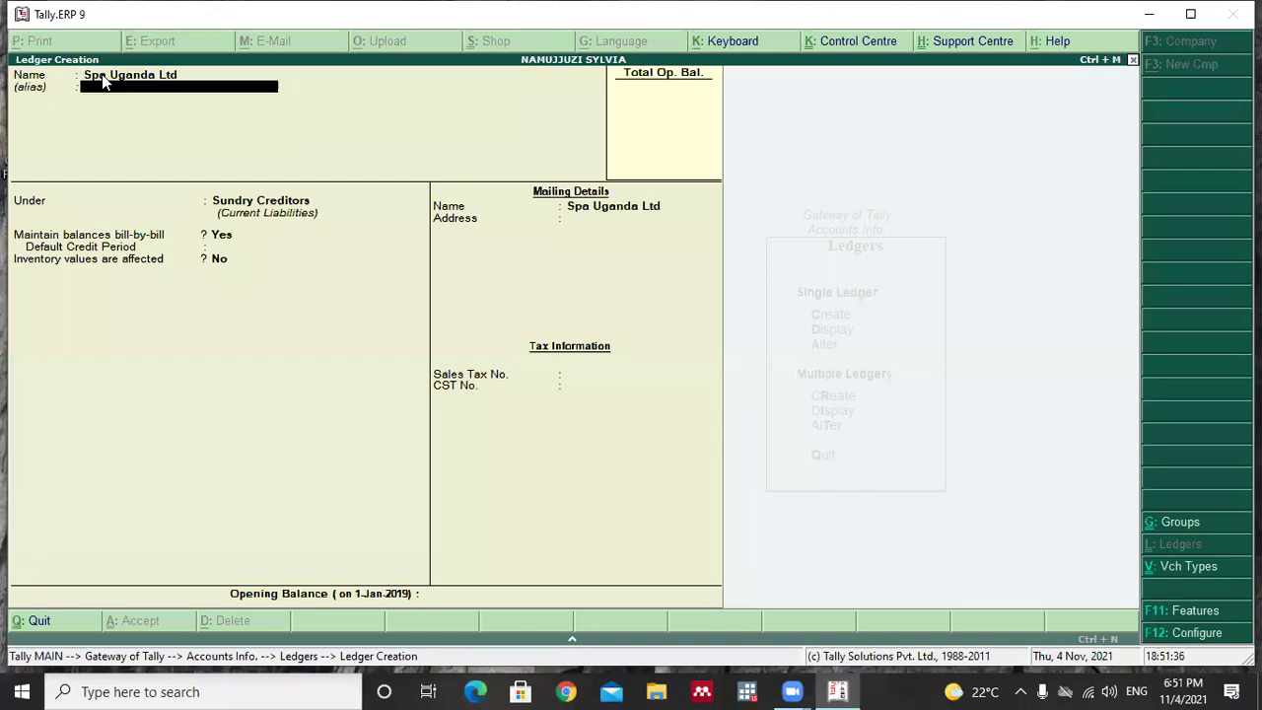
key("Return")
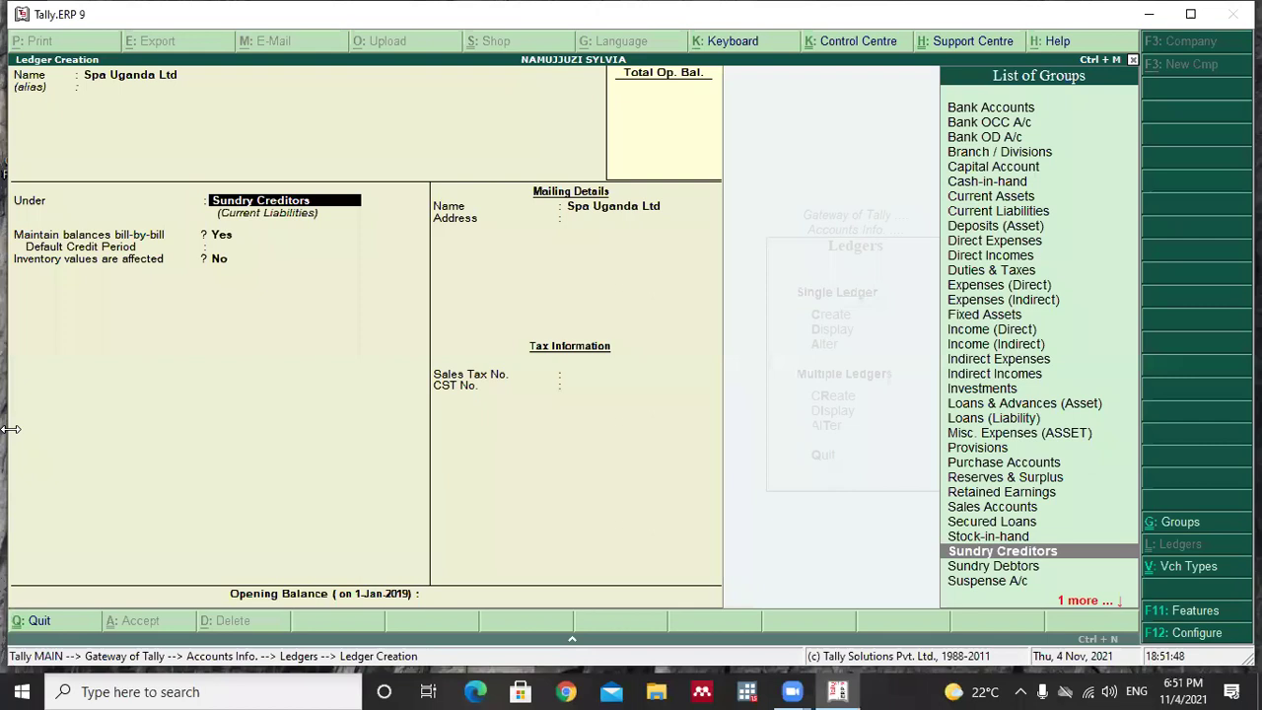
- Place Spa Uganda Ltd under Sundry Debtors with bill-by-bill balances, no default credit period and the same mailing name
key("Down")
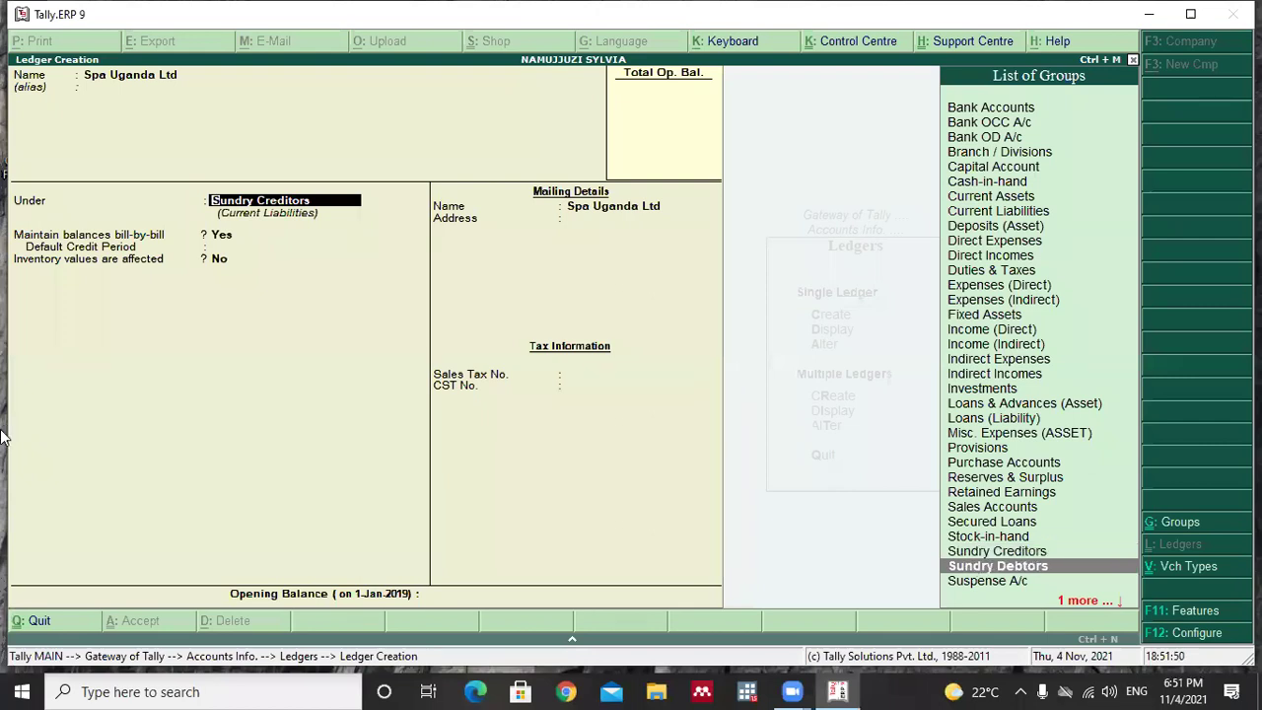
key("Return")
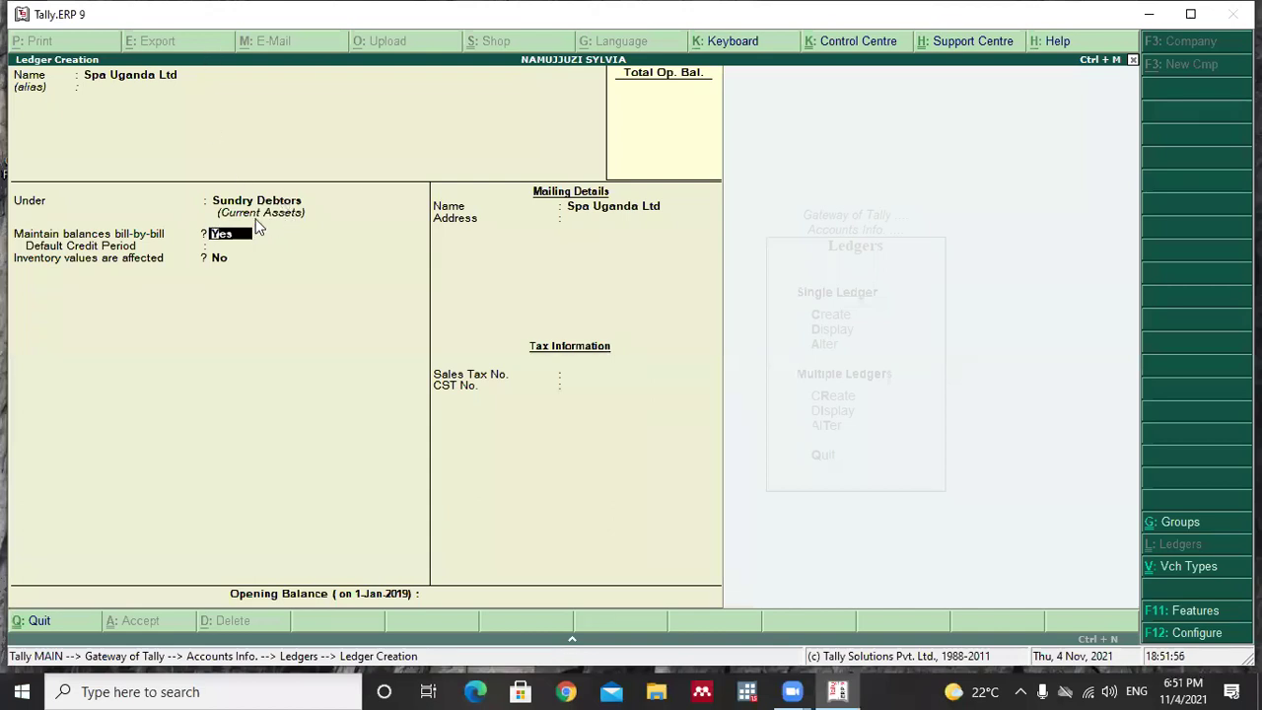
key("Return")
key("Return")
key("Return")
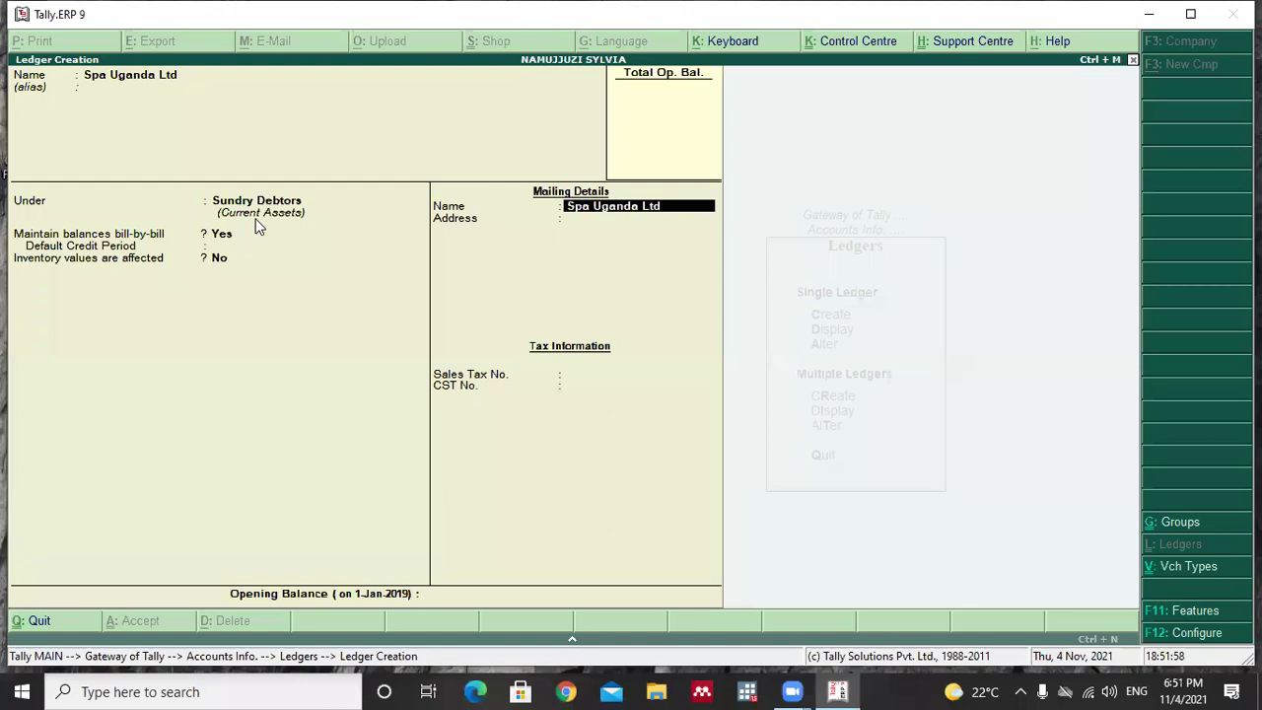
key("Return")
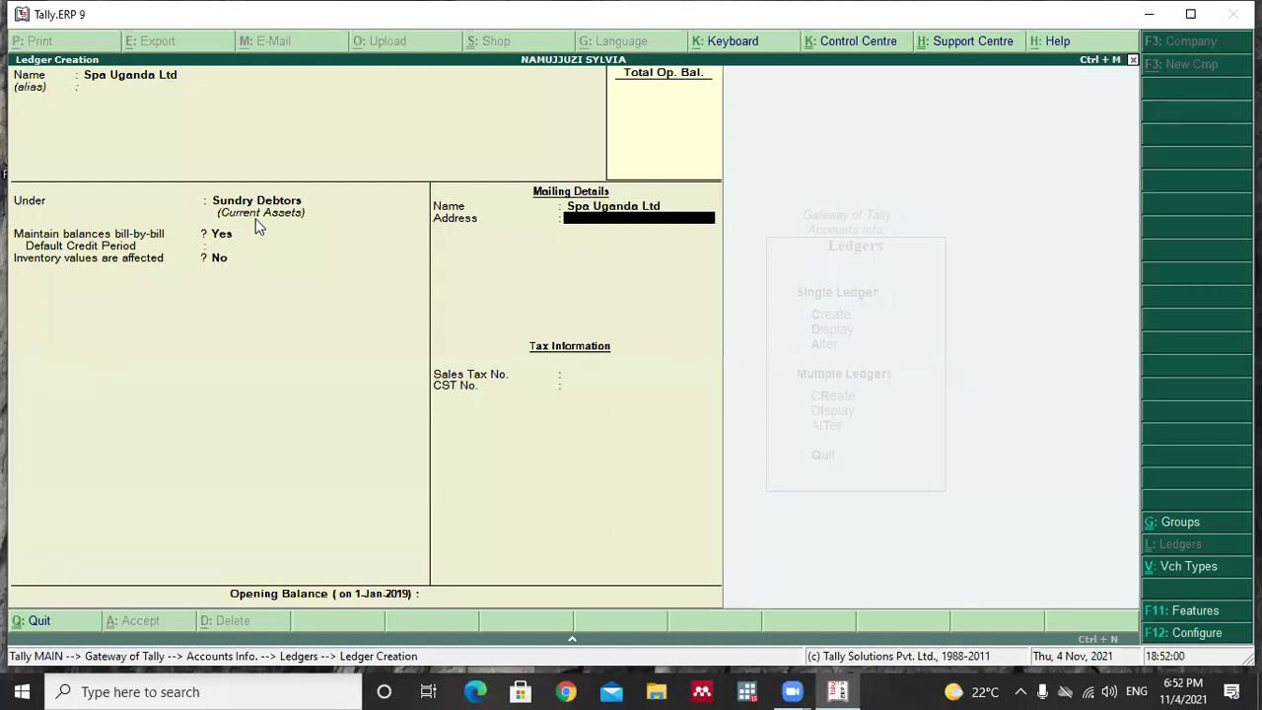
- Fill in the postal address for Spa Uganda Ltd, leave the tax details and opening balance blank, and save the ledger
type("Box 55 Kampala")
key("Return")
key("Return")
key("Return")
key("Return")
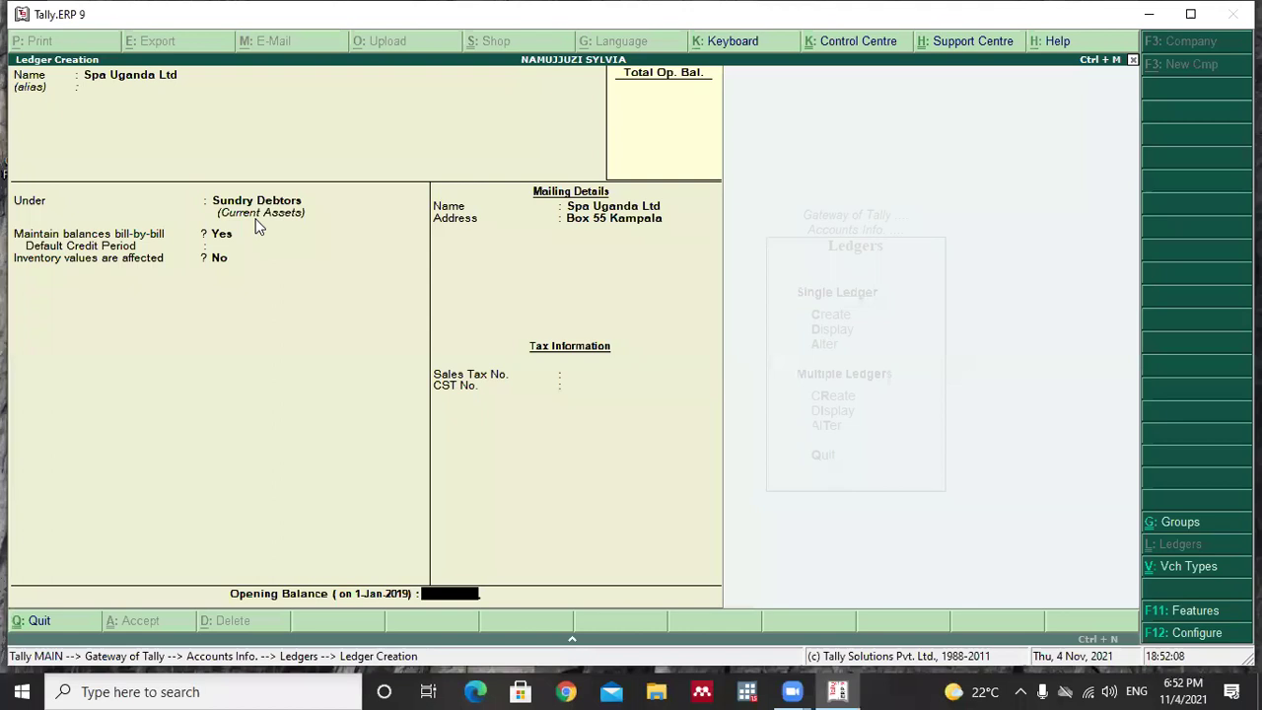
key("Return")
key("Return")
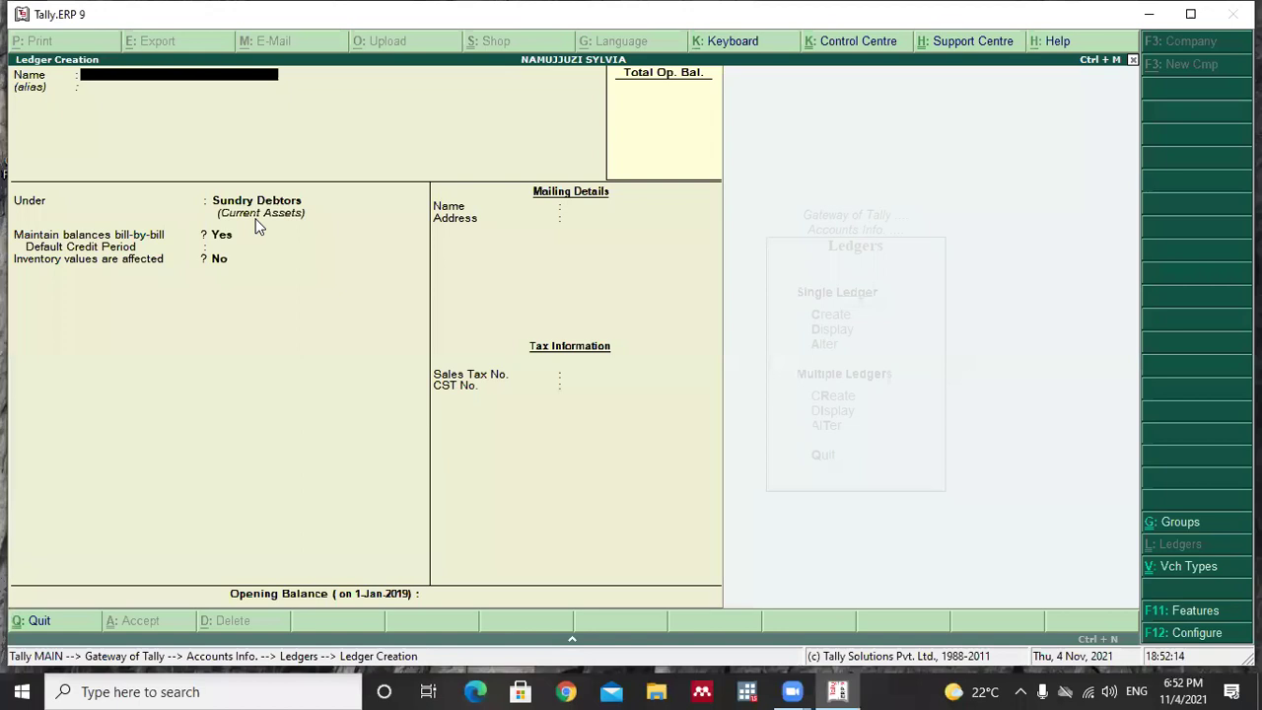
- Start a new ledger named National University under Sundry Debtors, with bill-by-bill balances and the same mailing name
type("National University")
key("Return")
key("Return")
key("Return")
key("Return")
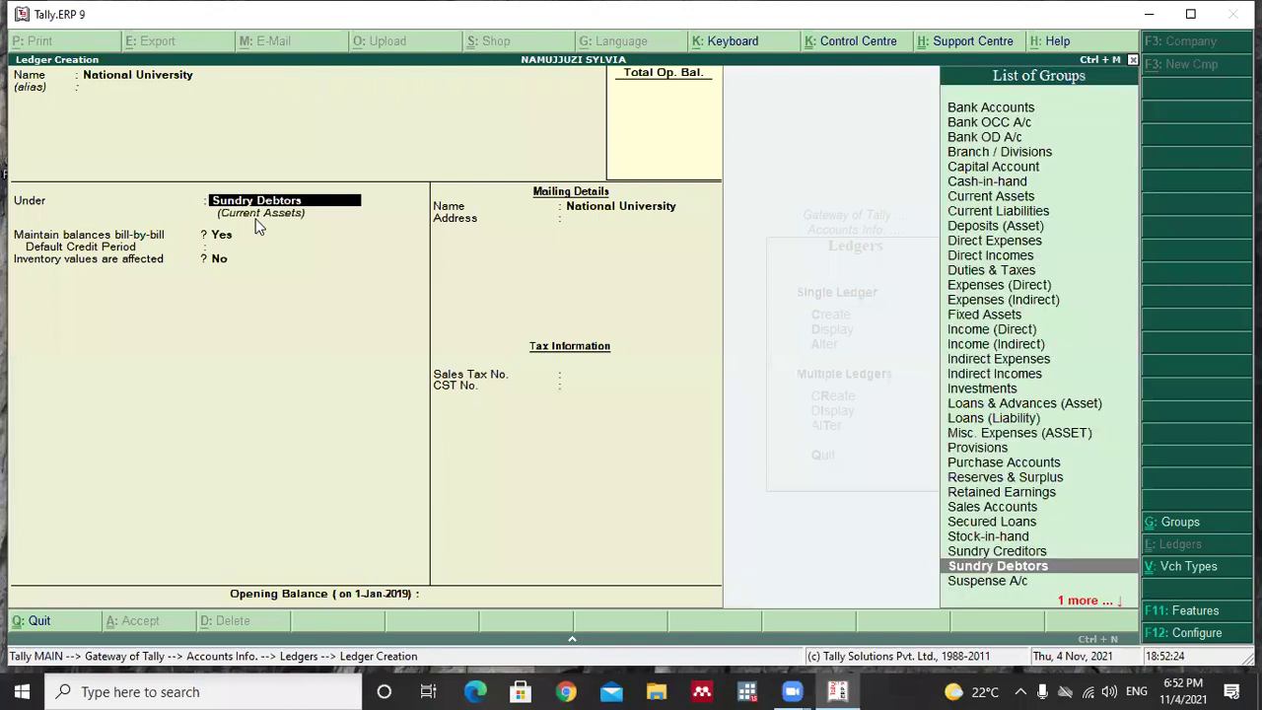
key("Return")
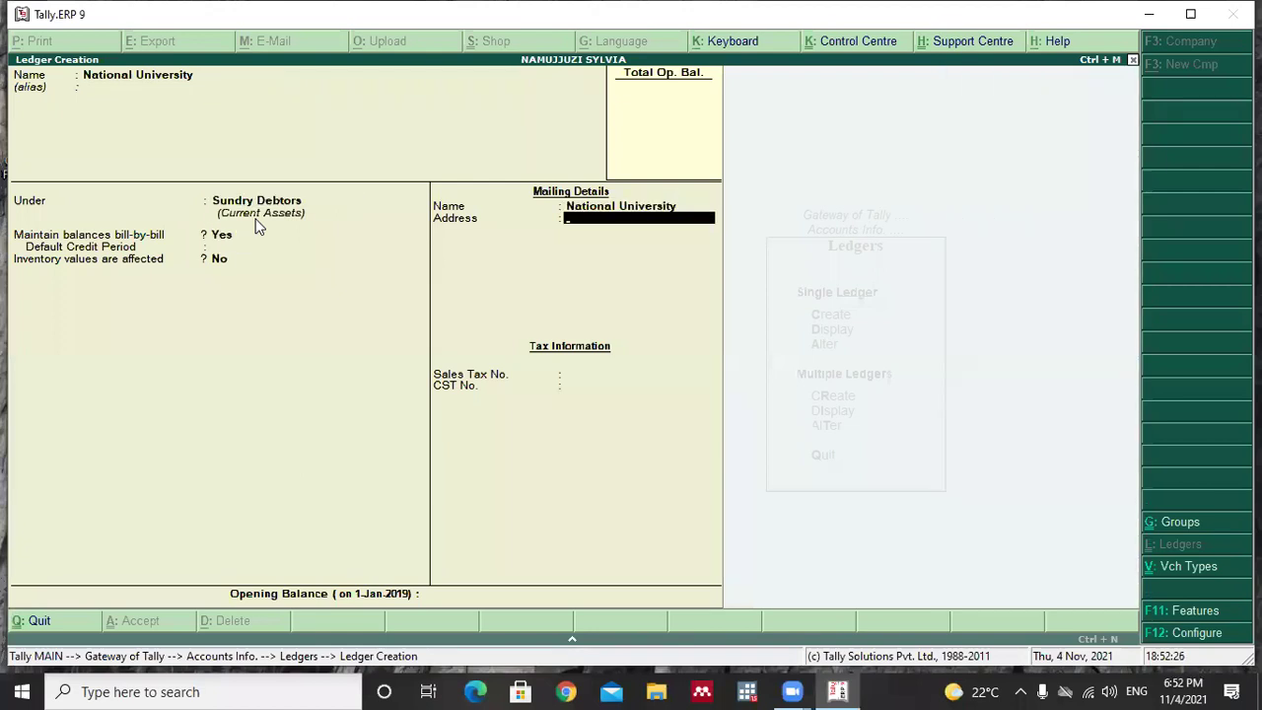
- Fill in the postal address for National University, leave the tax details and opening balance blank, and save the ledger
type("Box 87 Kabaale")
key("Return")
key("Return")
key("Return")
key("Return")
key("Return")
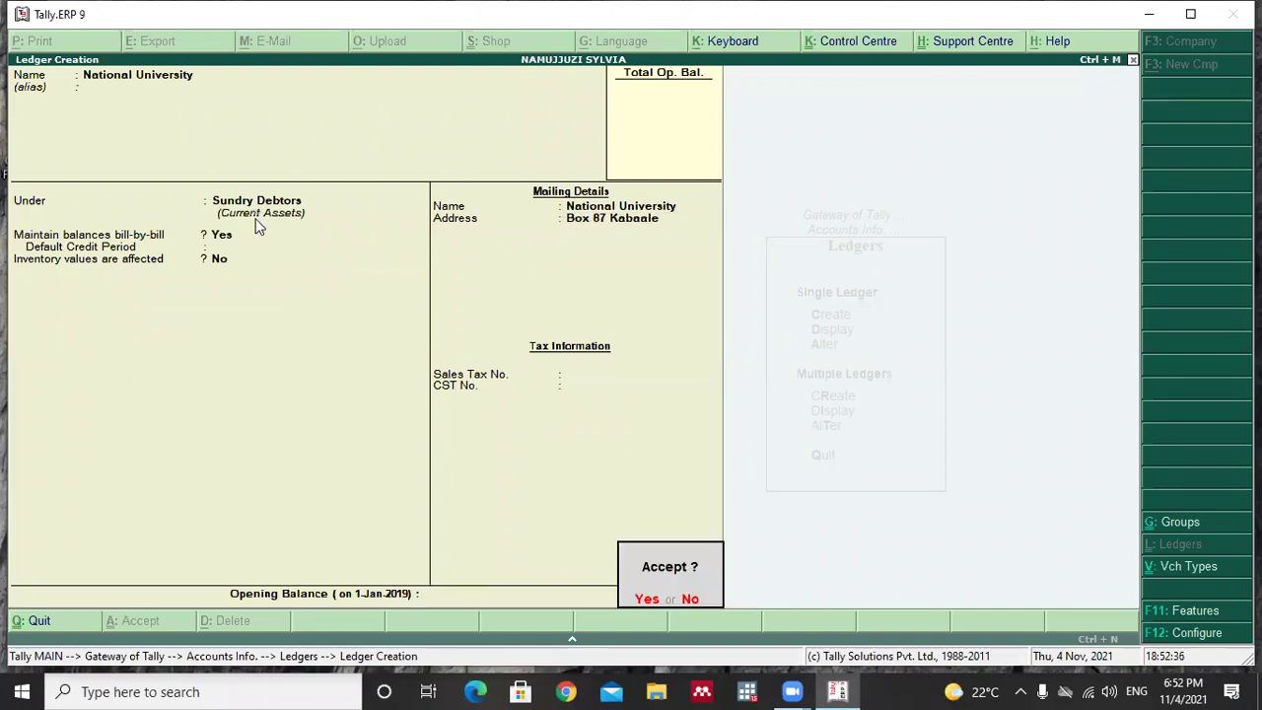
key("Return")
- Start a new ledger named Makerere Business School under Sundry Debtors, with bill-by-bill balances and the same mailing name
type("Makerer")
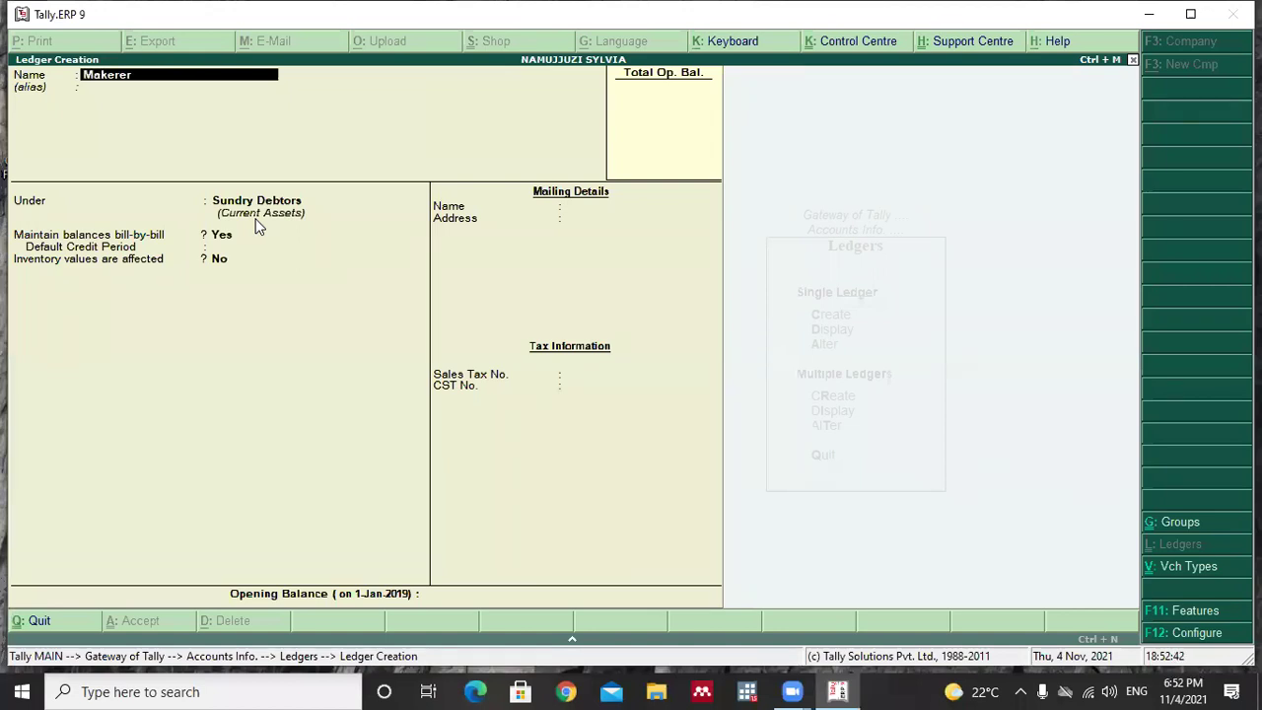
type("e Business School")
left_click(256, 219)
key("Return")
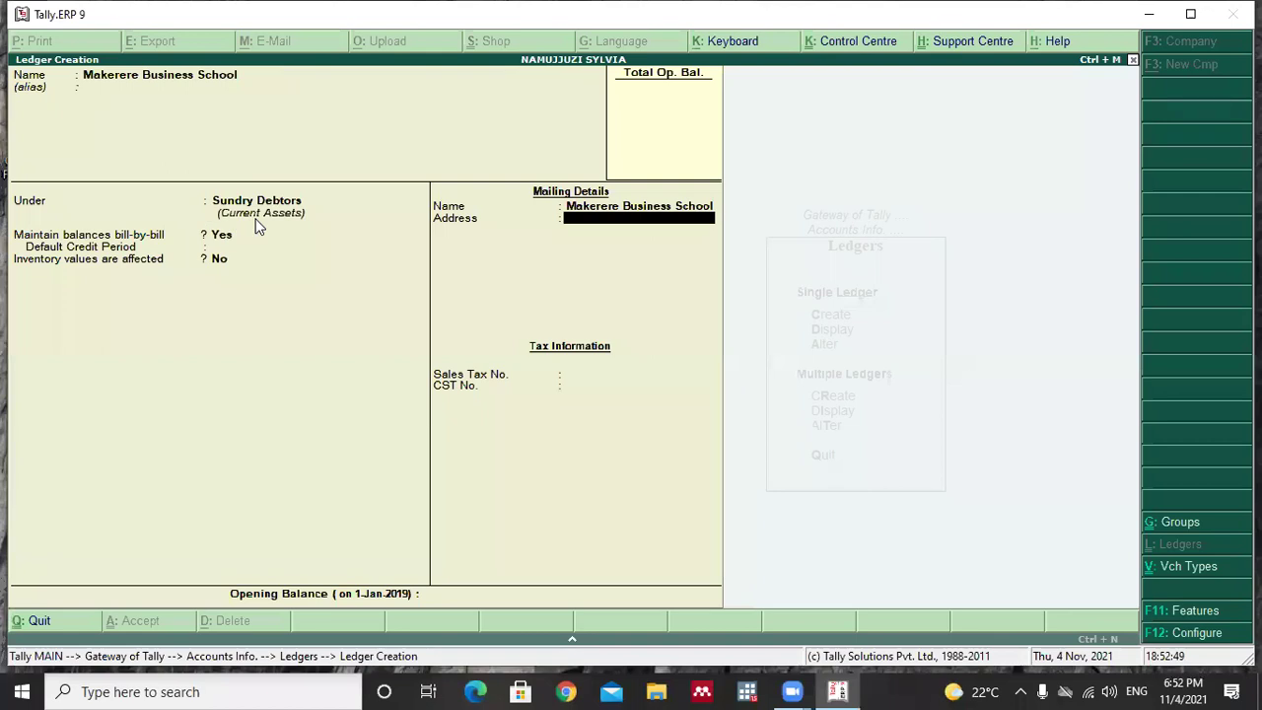
- Fill in the postal address for Makerere Business School, leave the remaining details blank, and save the ledger
type("Box 33 Kampala")
key("Return")
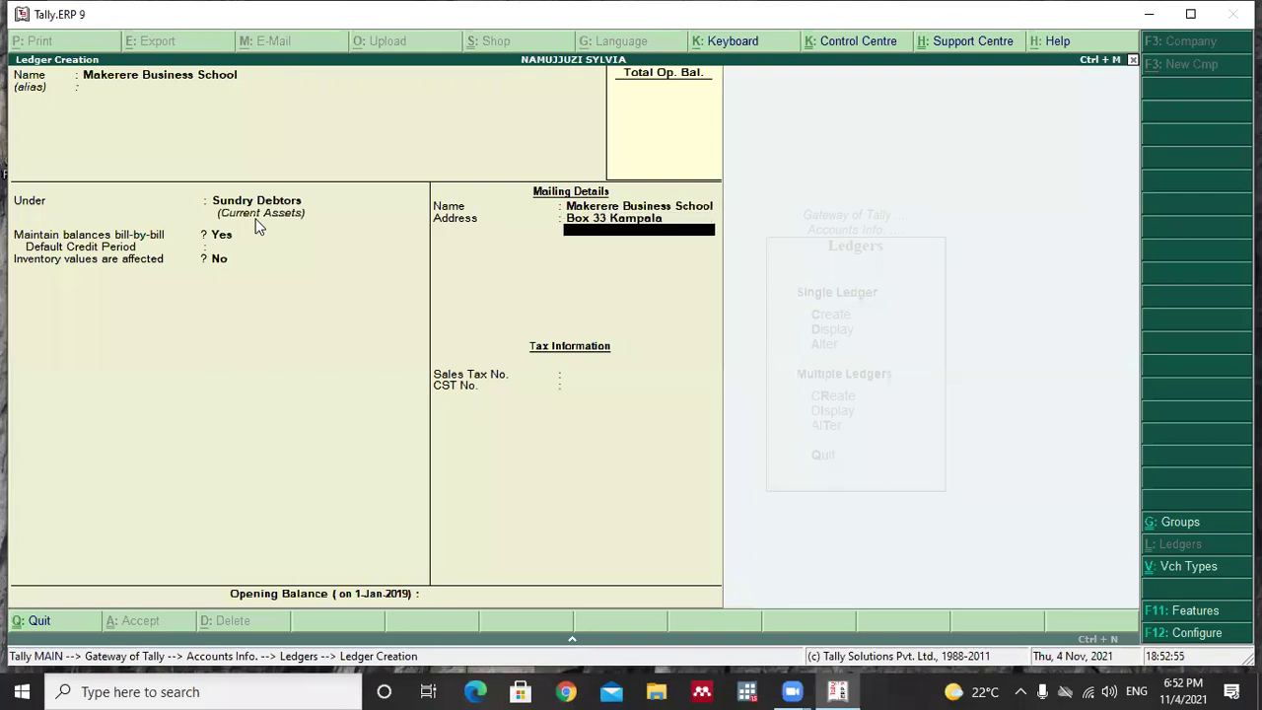
key("Return")
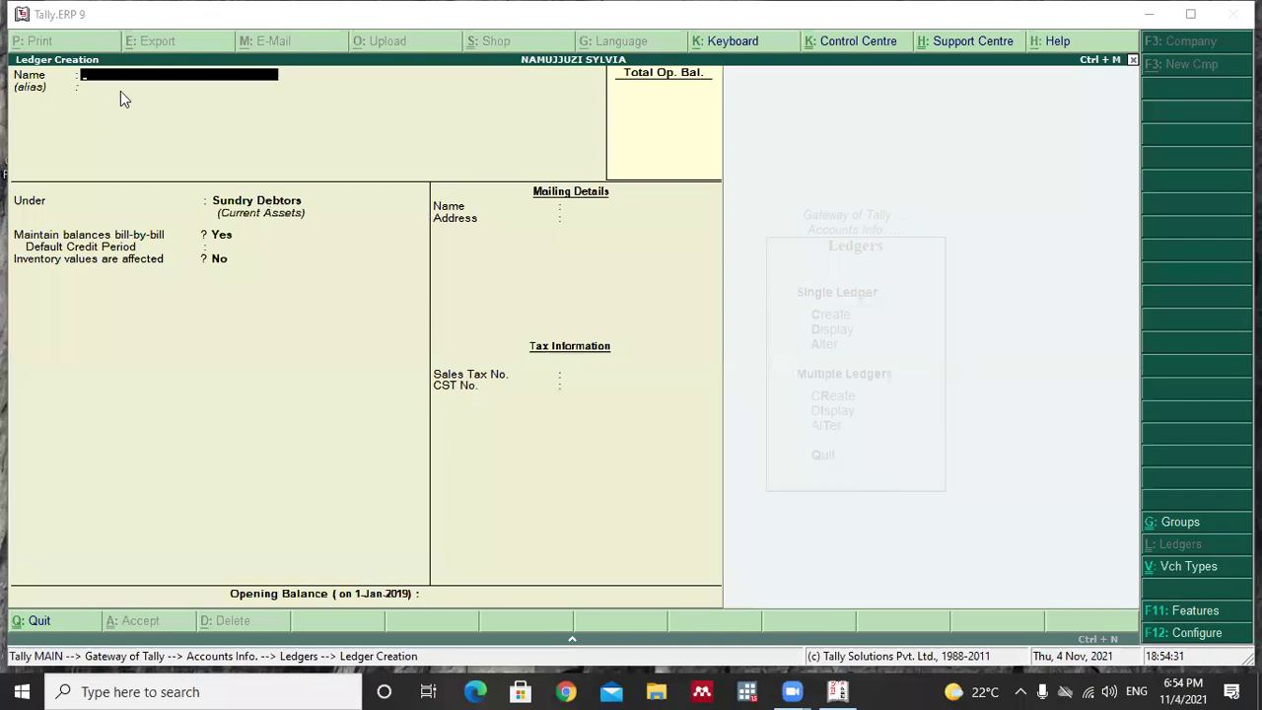
- Name the next new ledger VAT, leaving its alias blank
type("VAR")
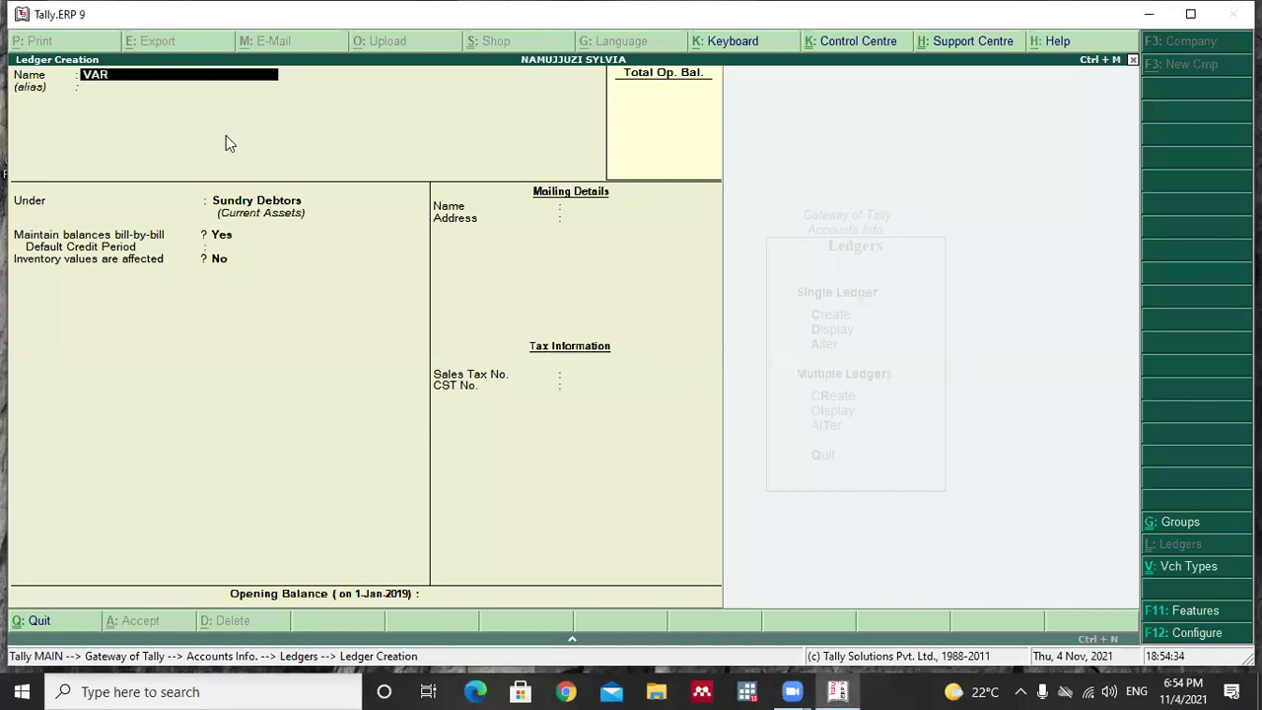
type("ST")
key("BackSpace")
key("BackSpace")
type("TAX")
key("BackSpace")
key("BackSpace")
key("Return")
key("Return")
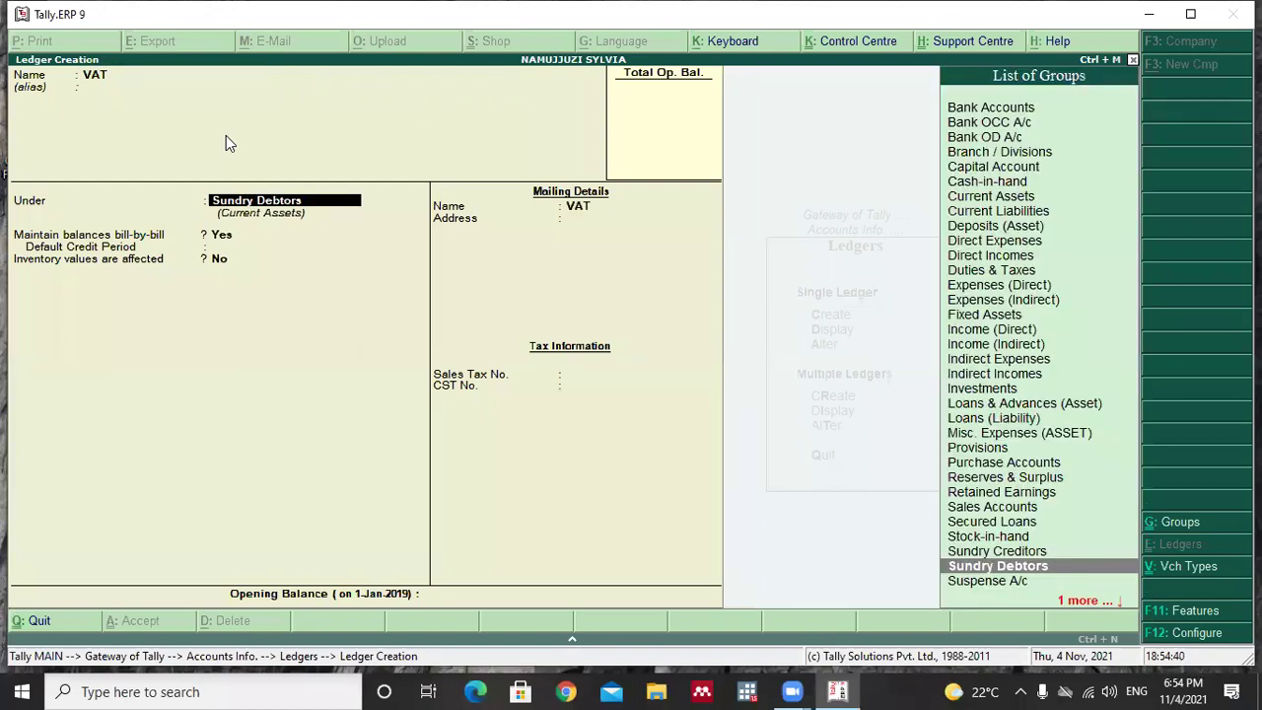
- Place the VAT ledger under the Duties & Taxes group
key("Down")
key("Up")
key("Up")
key("Up")
key("Up")
key("Up")
key("Up")
key("Up")
key("Up")
key("Up")
key("Up")
key("Up")
key("Up")
key("Up")
key("Up")
key("Up")
key("Up")
key("Up")
key("Up")
key("Up")
key("Up")
key("Up")
key("Up")
key("Up")
key("Up")
key("Up")
key("Up")
key("Up")
key("Up")
key("Up")
key("Up")
key("Down")
key("Down")
key("Down")
key("Down")
key("Down")
key("Down")
key("Down")
key("Down")
key("Down")
key("Down")
key("Down")
key("Down")
key("Down")
key("Down")
key("Down")
key("Down")
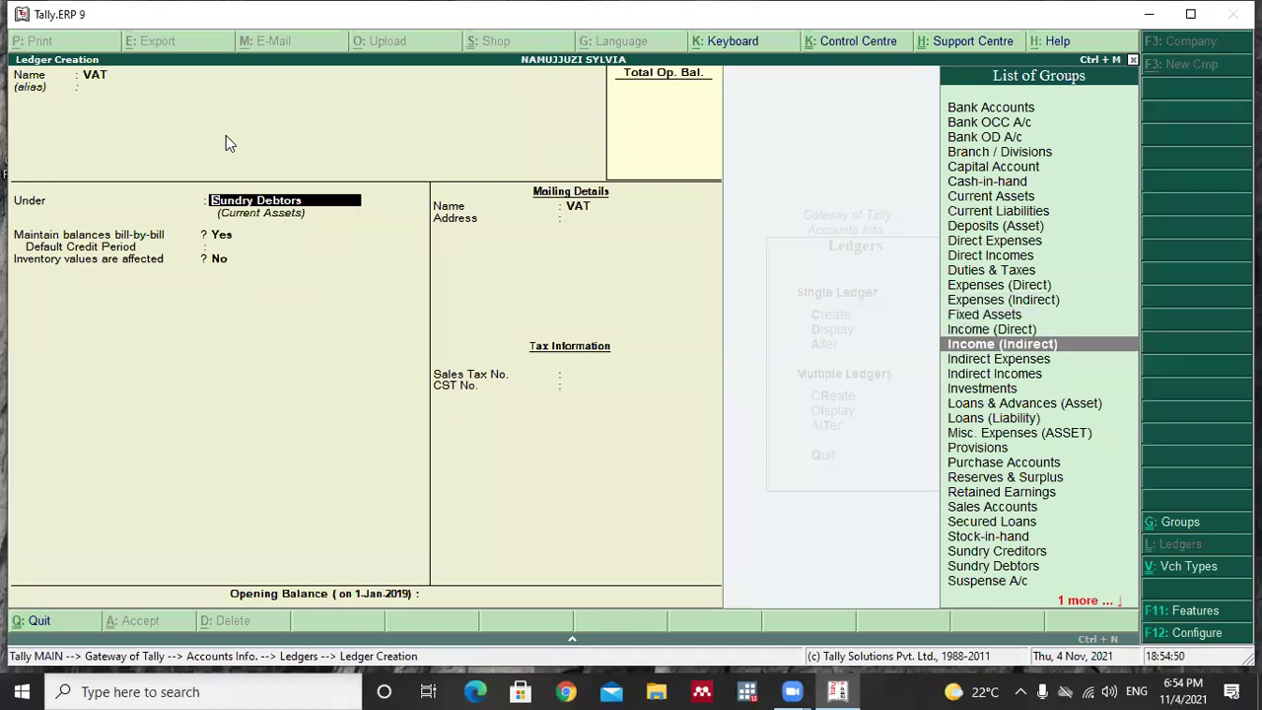
key("Down")
key("Down")
key("Down")
key("Down")
key("Down")
key("Down")
key("Down")
key("Down")
key("Down")
key("Down")
key("Down")
key("Down")
key("Down")
key("Down")
key("Down")
key("Up")
key("Up")
key("Up")
key("Up")
key("Up")
key("Up")
key("Up")
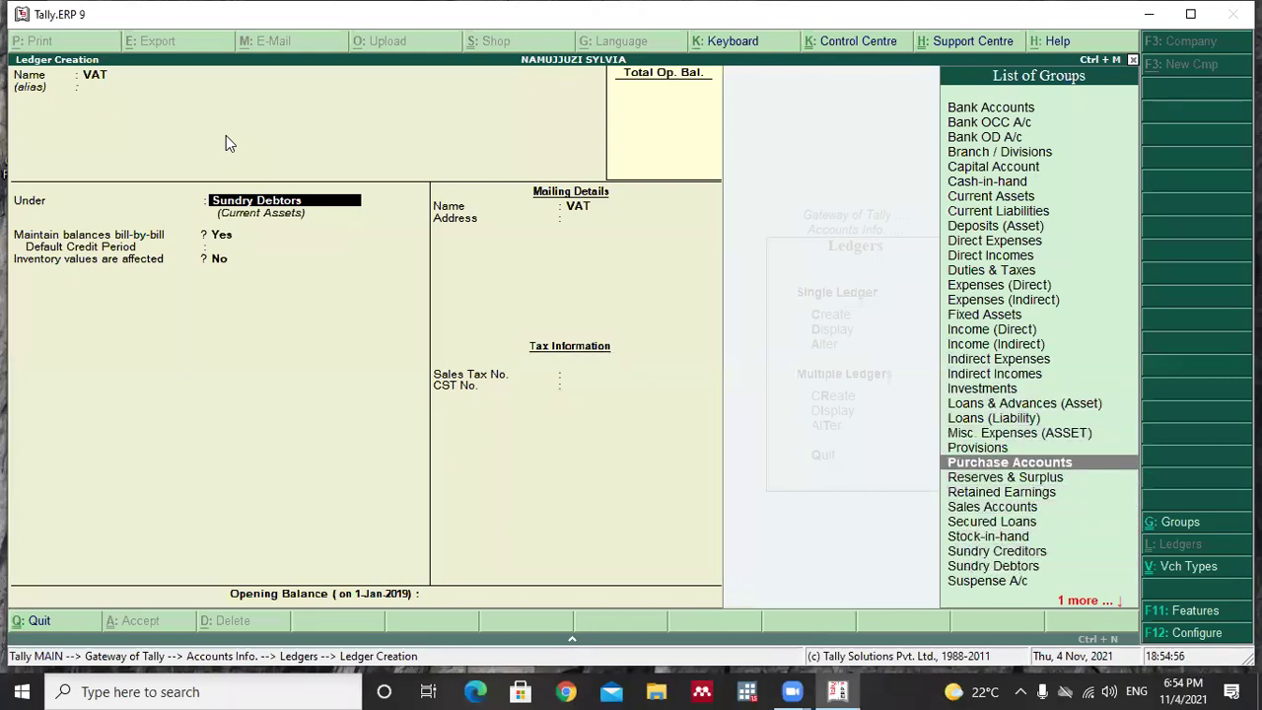
key("Up")
key("Up")
key("Up")
key("Up")
key("Up")
key("Up")
key("Up")
key("Up")
key("Up")
key("Up")
key("Up")
key("Up")
key("Up")
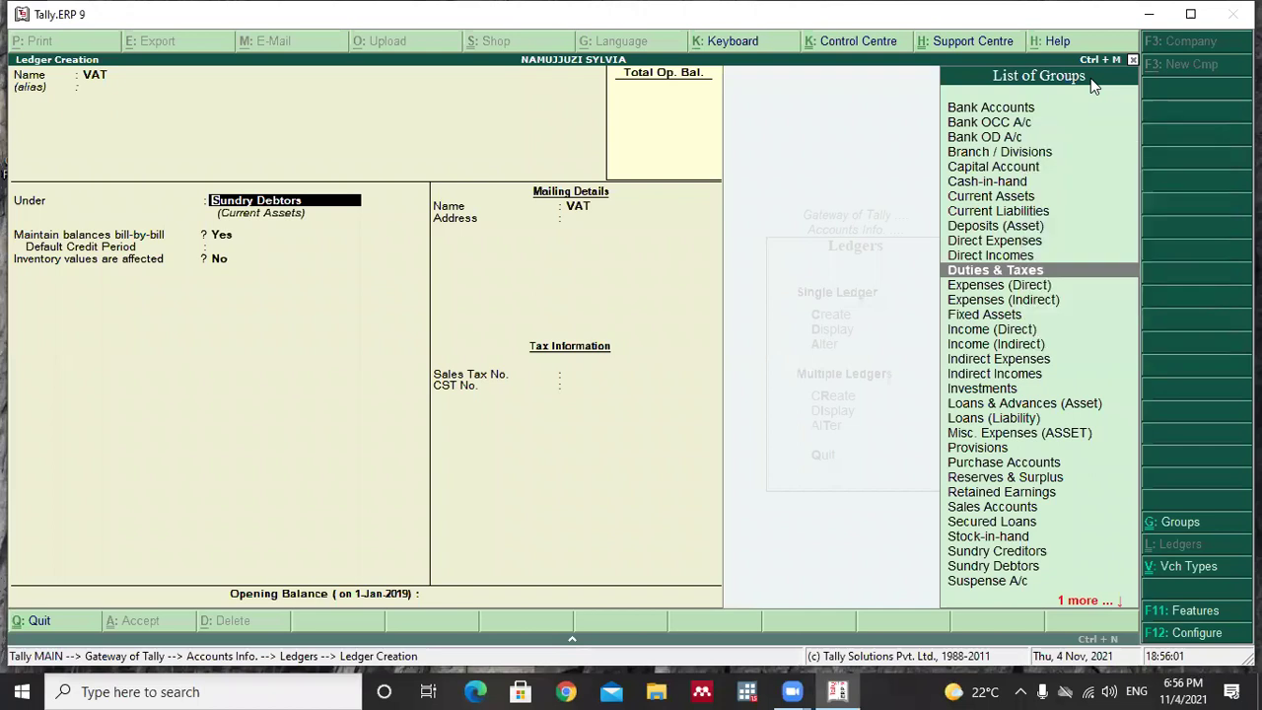
left_click(996, 272)
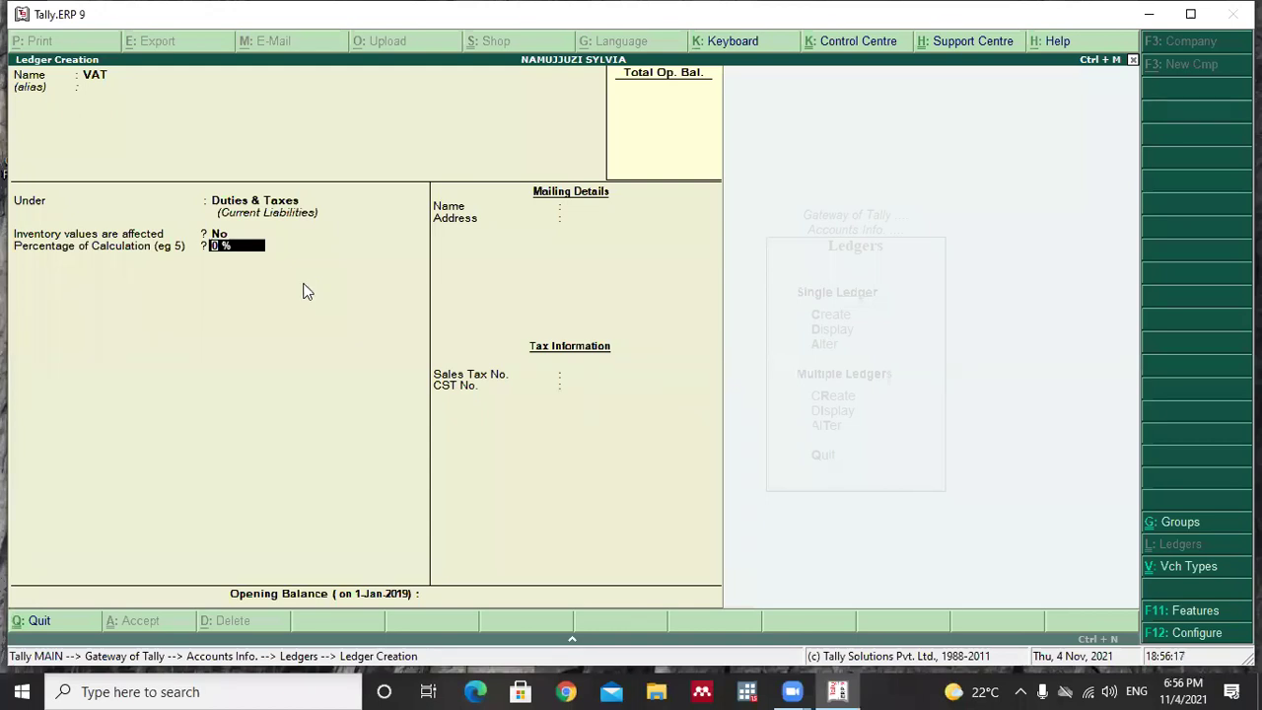
- Set the VAT ledger's percentage of calculation to 18% and its method of calculation to Tax based on Item Rate
type("18")
key("Return")
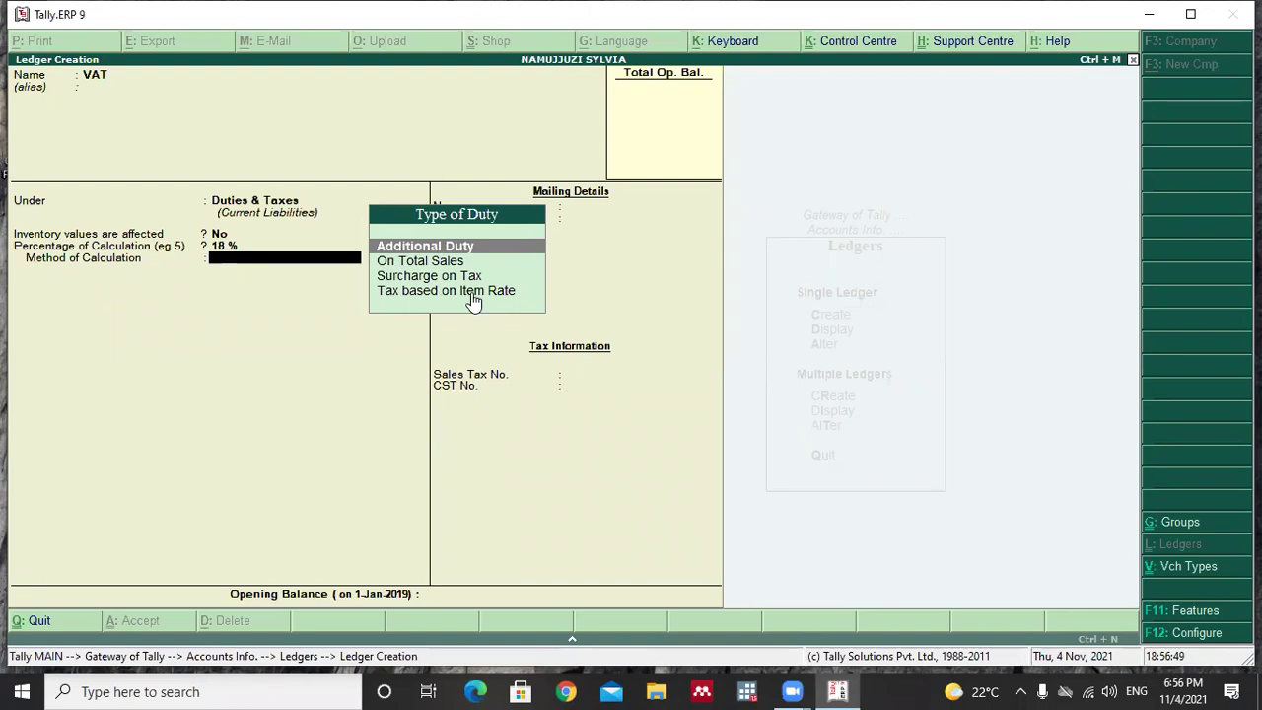
left_click(416, 293)
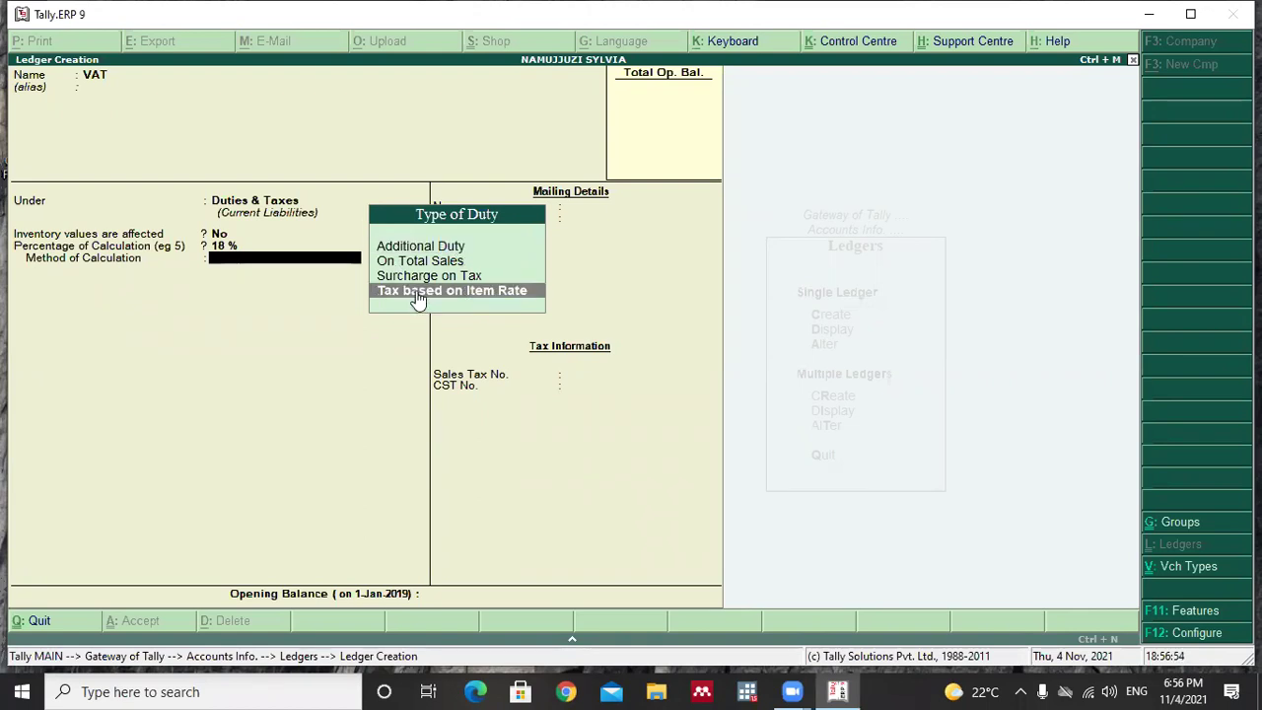
left_click(415, 293)
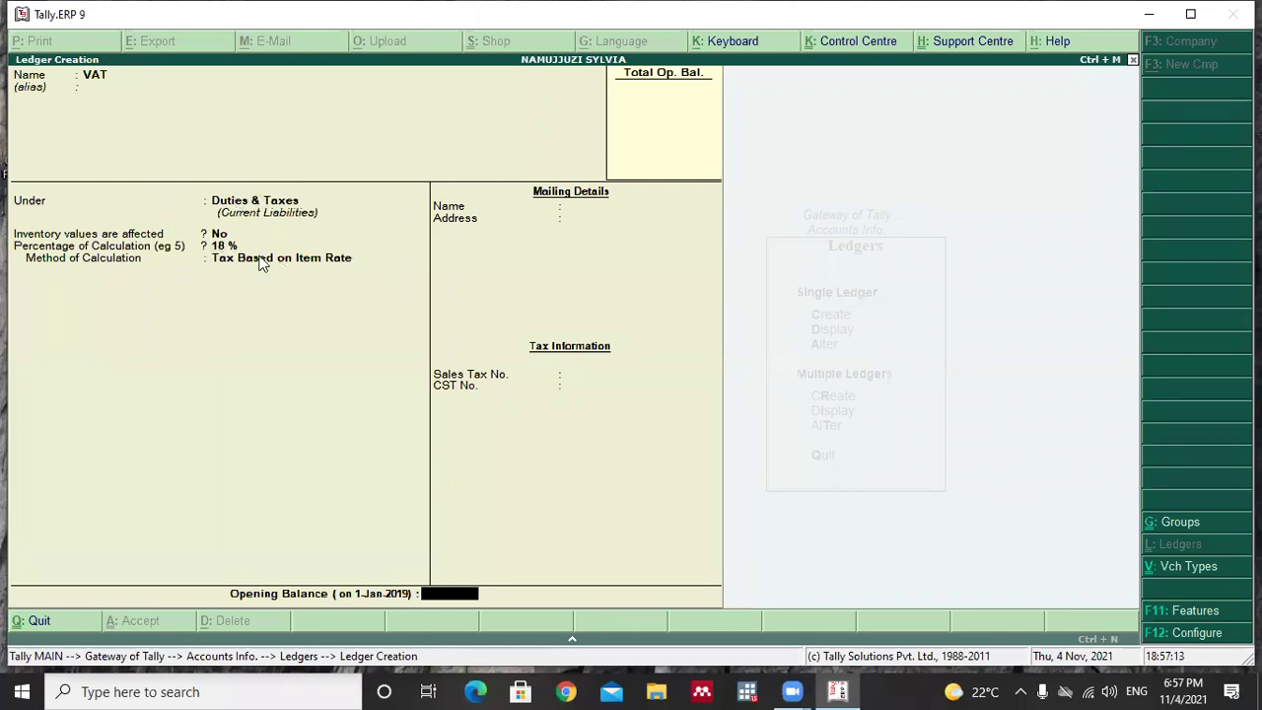
- Leave the VAT ledger's opening balance blank and save the ledger
key("Return")
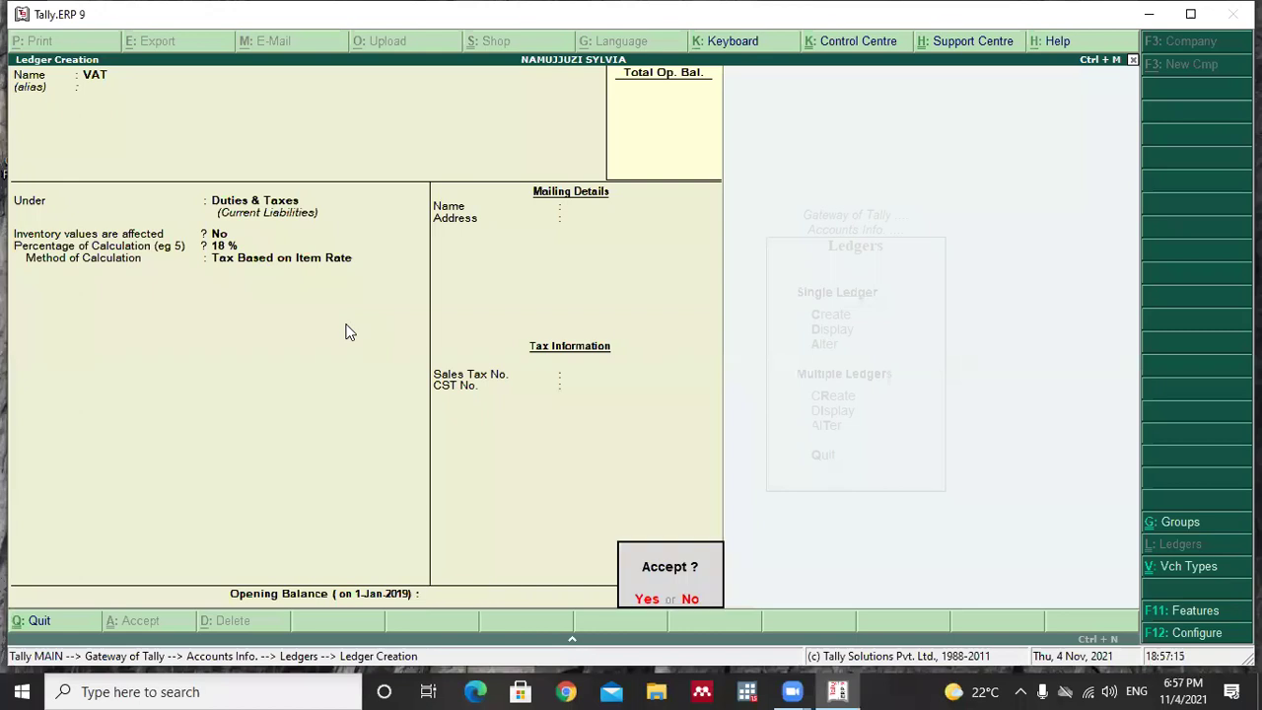
key("Return")
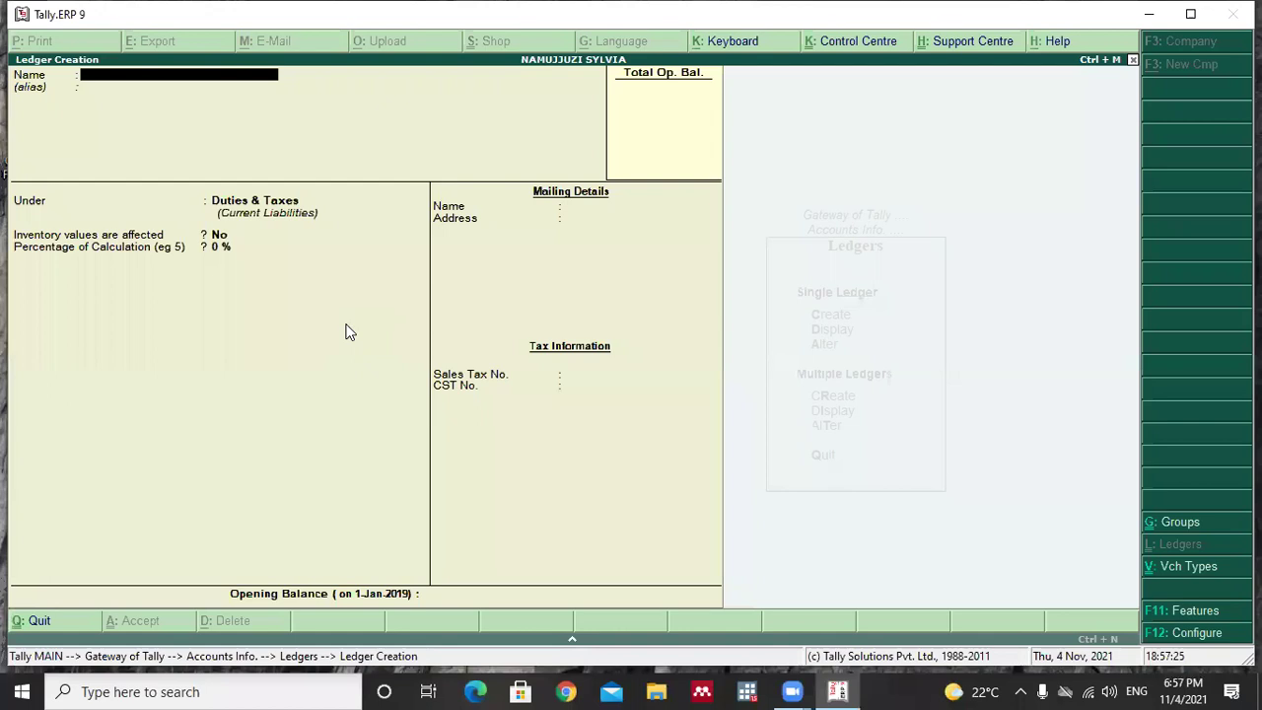
- Name the next new ledger Sales, leaving its alias blank
type("SALES")
key("BackSpace")
key("BackSpace")
key("BackSpace")
key("BackSpace")
type("ales")
key("Return")
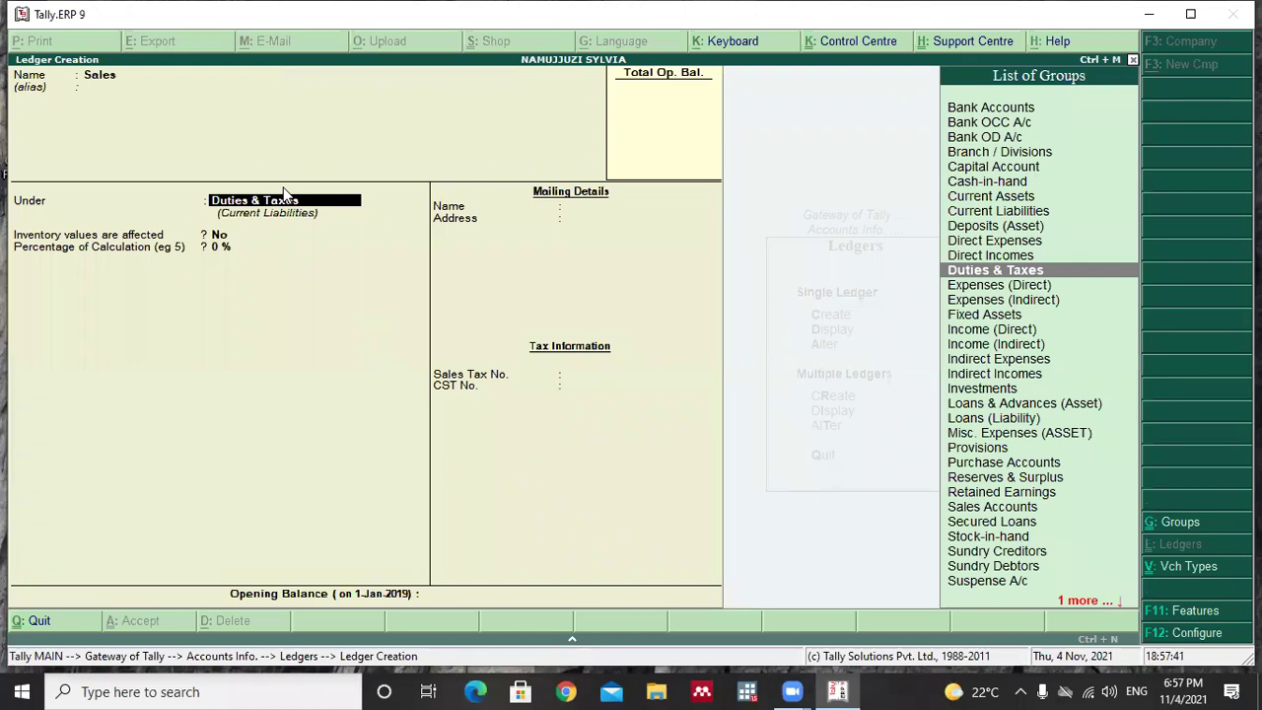
- Place the Sales ledger under the Sales Accounts group and keep inventory values affected set to Yes
key("Down")
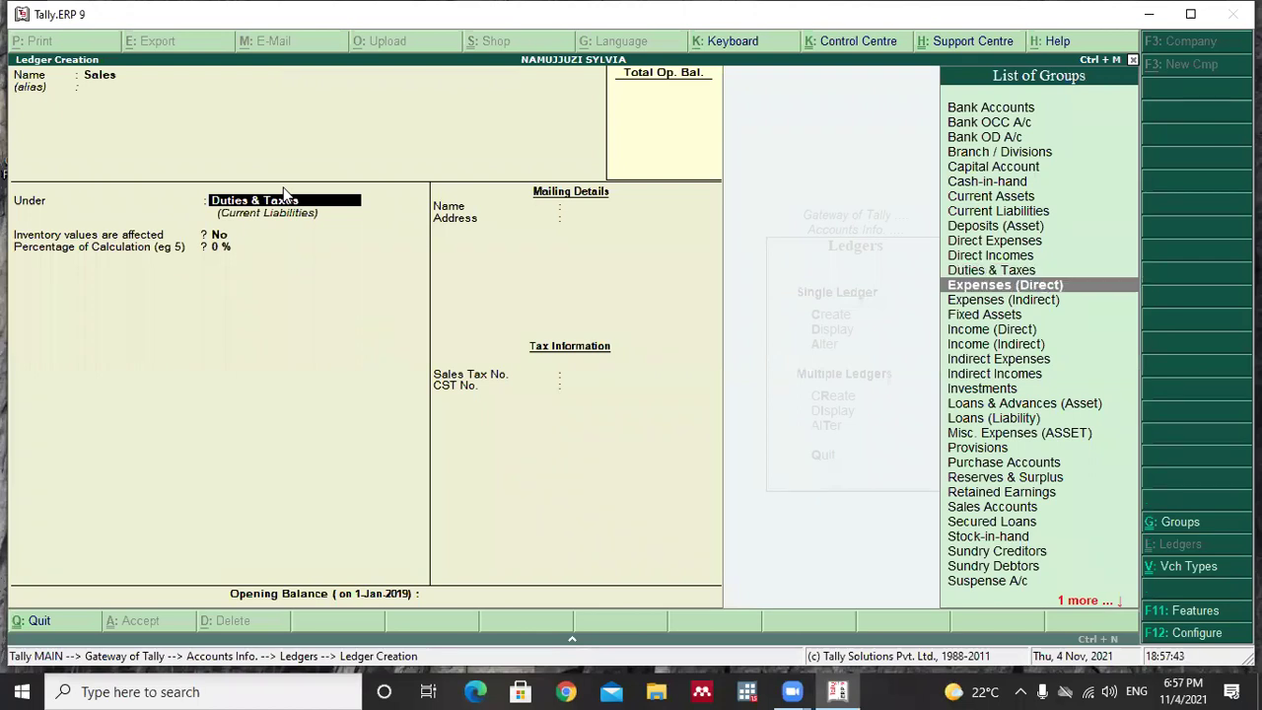
key("Up")
key("Up")
key("Up")
key("Up")
key("Up")
key("Up")
key("Up")
key("Up")
key("Up")
key("Down")
key("Down")
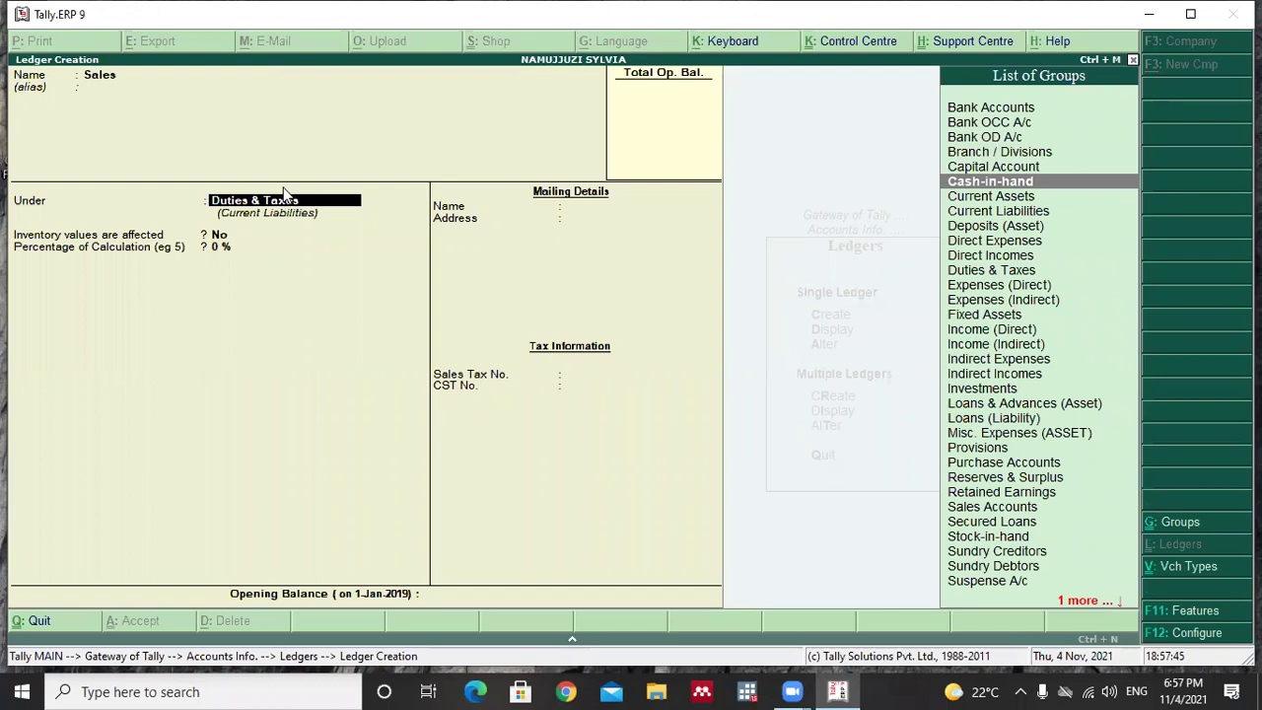
key("Down")
key("Down")
key("Down")
key("Down")
key("Down")
key("Down")
key("Down")
key("Down")
key("Down")
key("Down")
key("Down")
key("Down")
key("Down")
key("Down")
key("Down")
key("Down")
key("Down")
key("Down")
key("Down")
key("Down")
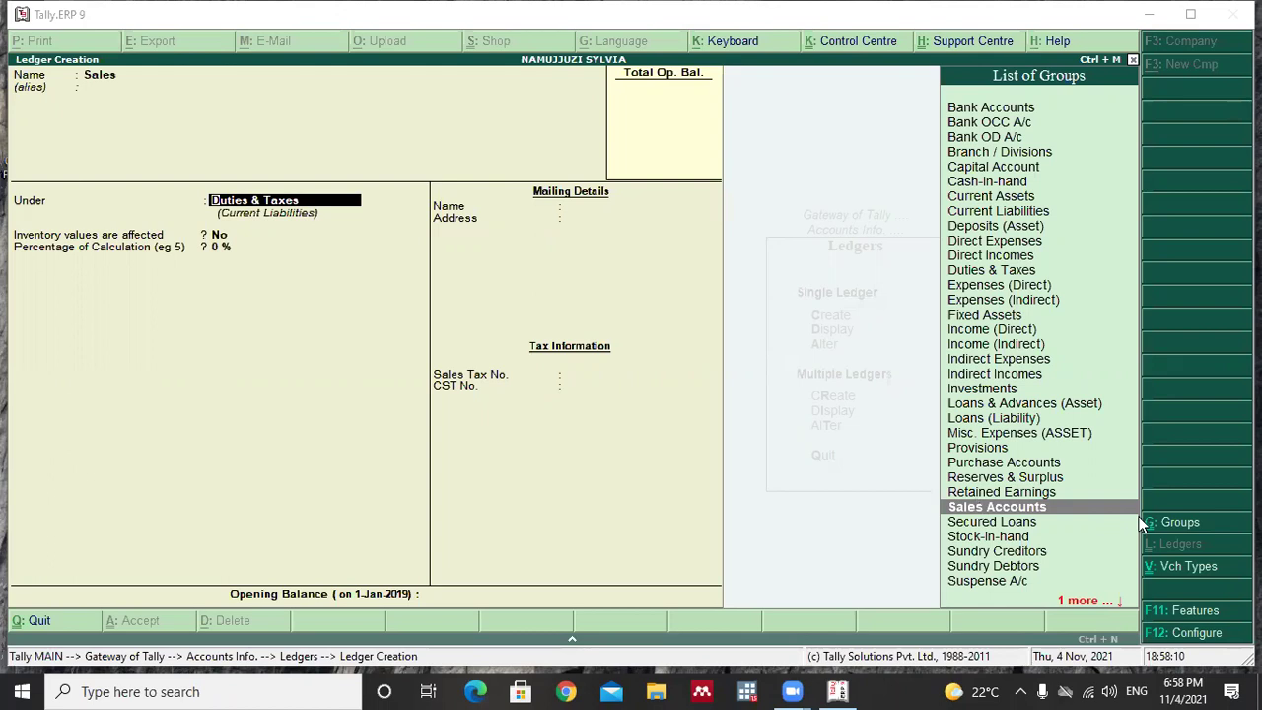
left_click(1024, 509)
left_click(1023, 509)
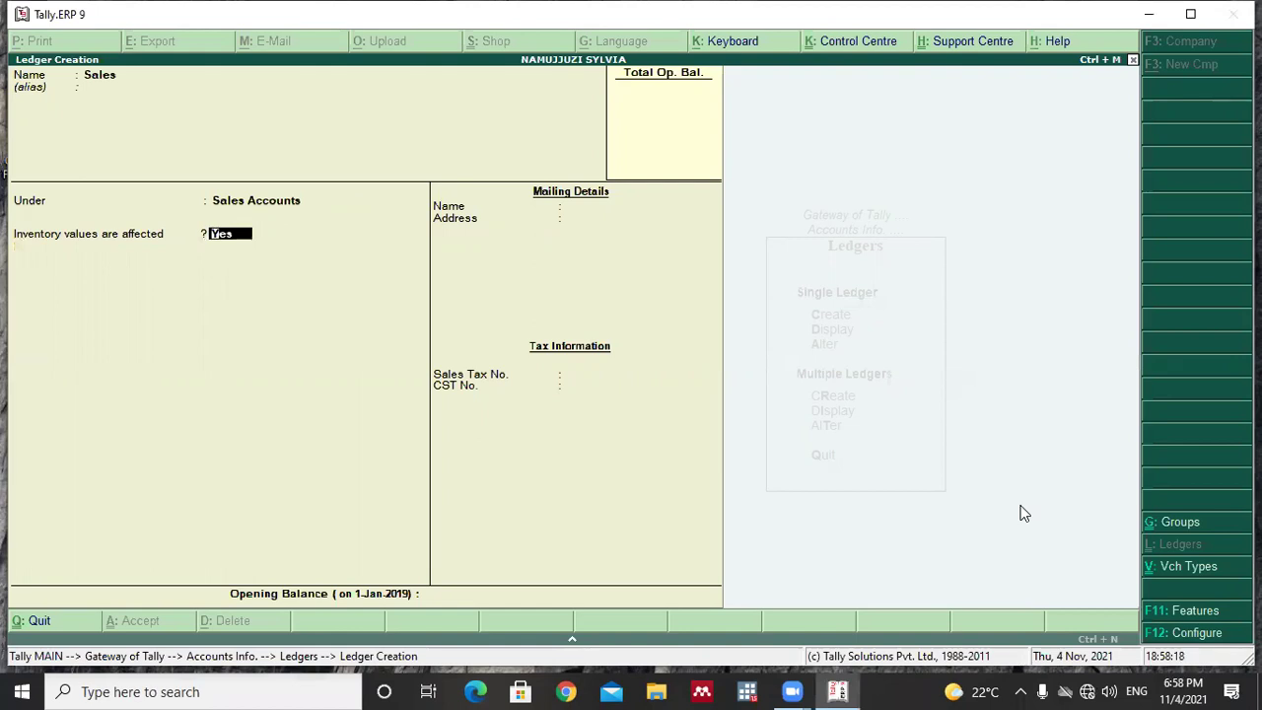
key("Return")
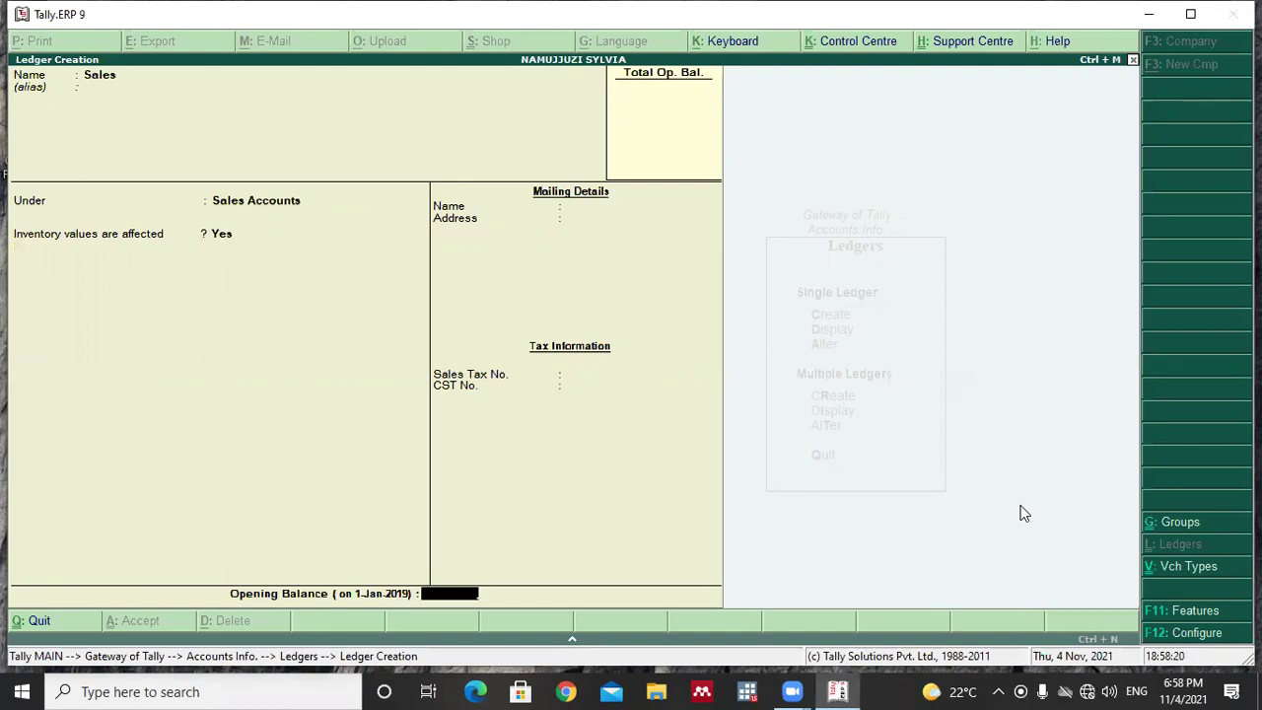